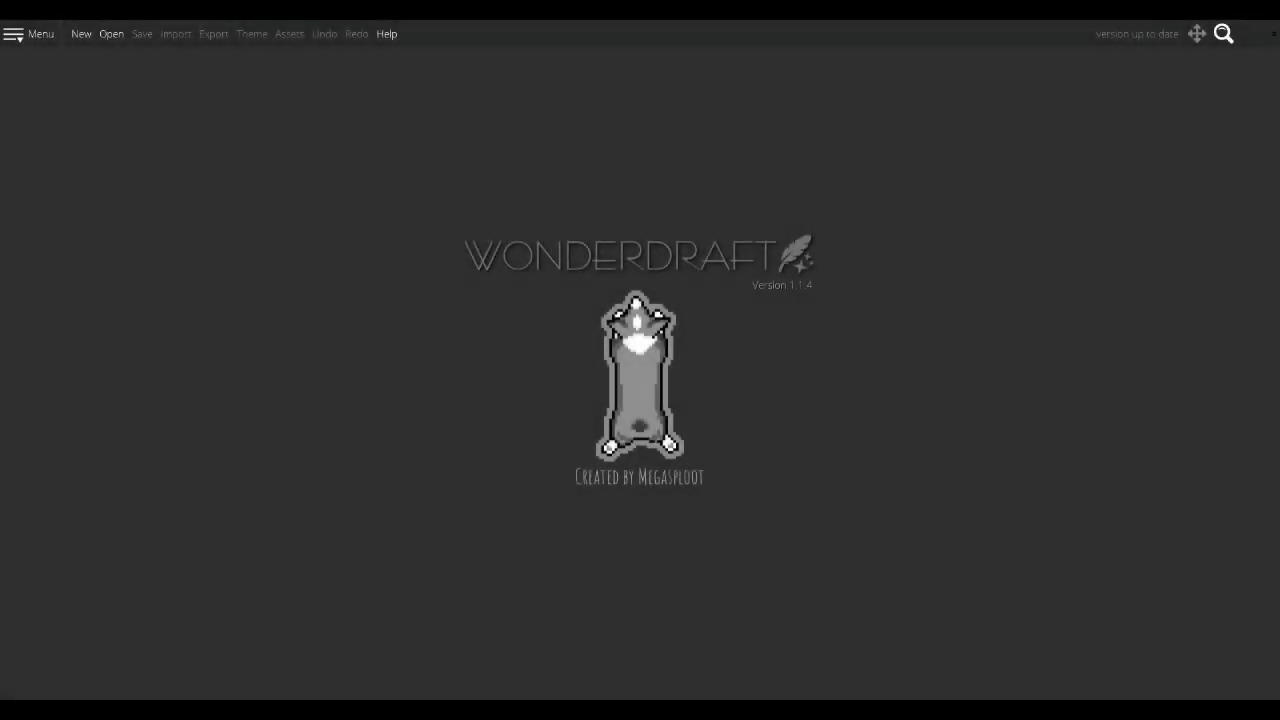
# Create a new landscape map from the Full HD 1080p template with the Feudal theme
pyautogui.click(81, 35)
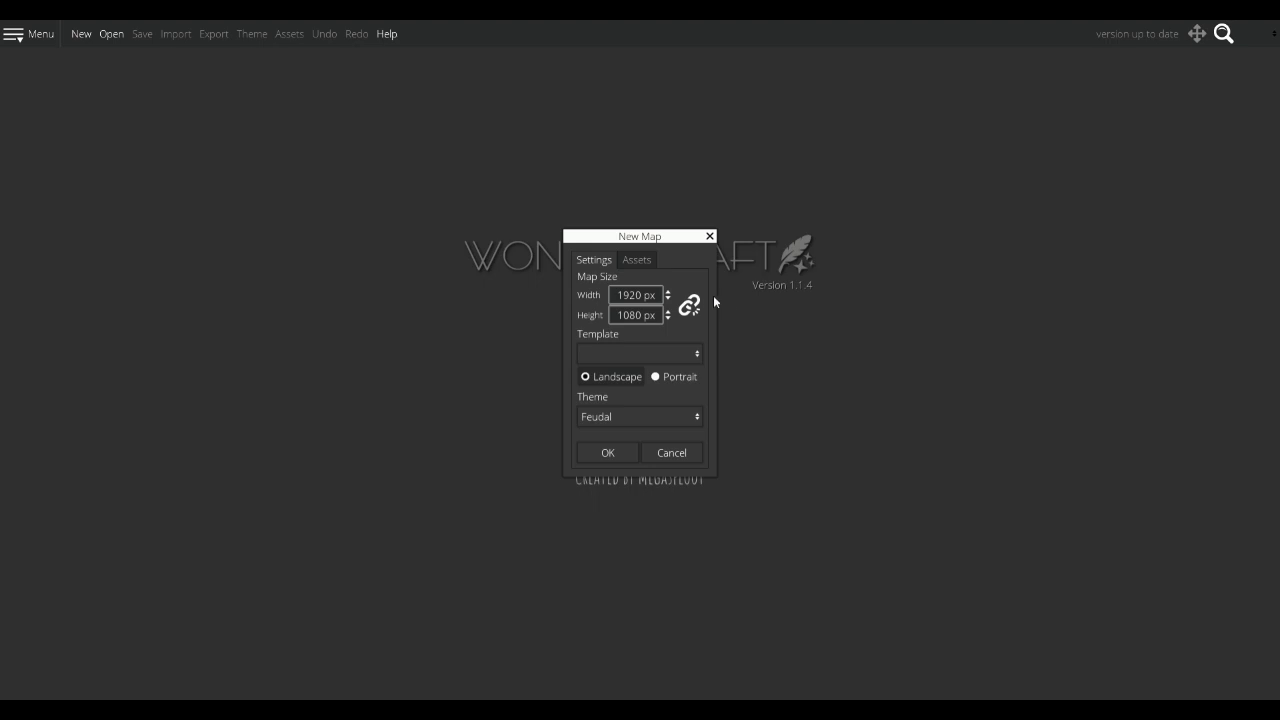
pyautogui.click(697, 354)
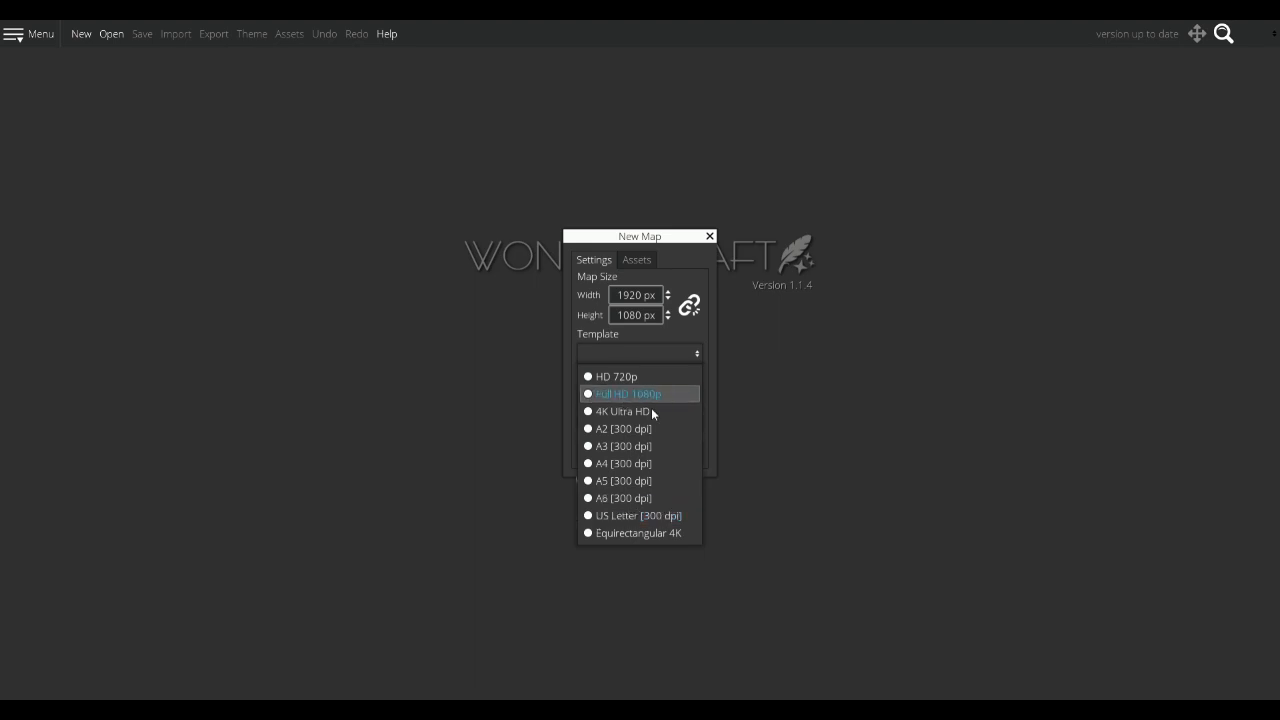
pyautogui.click(589, 396)
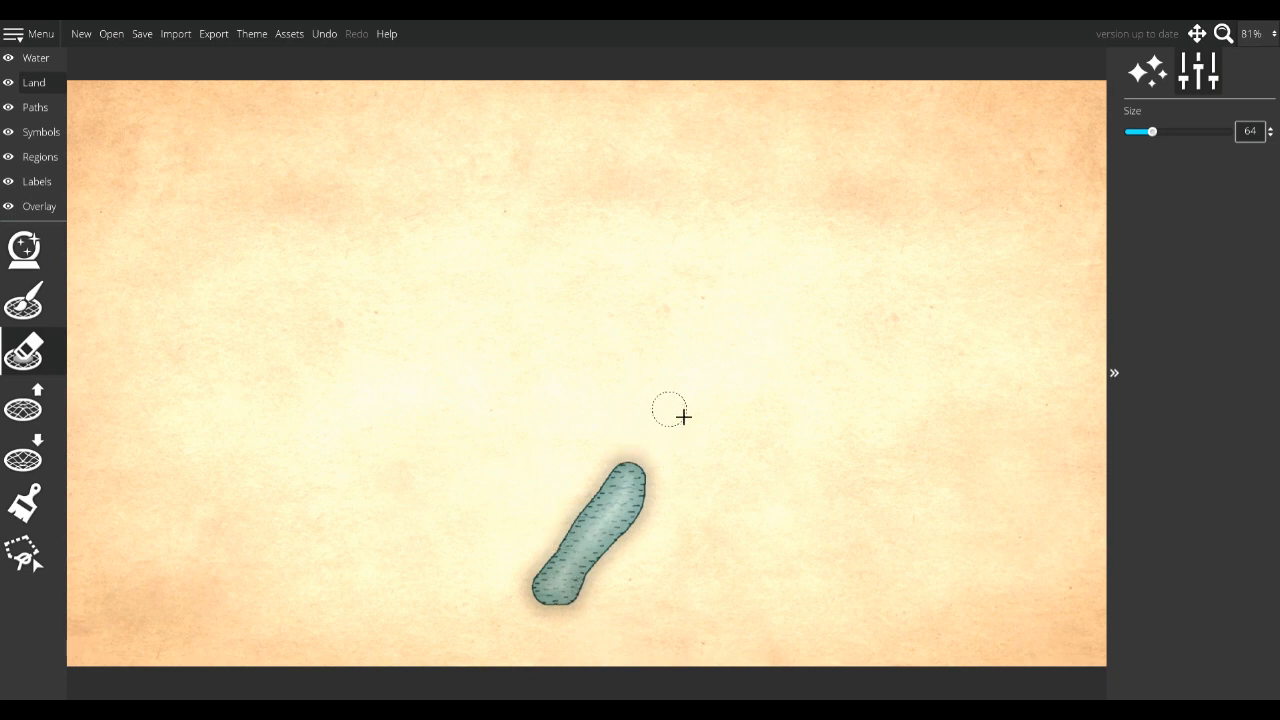
# Erase land at size 64 to carve a diagonal water channel from the south centre to the northeast, with a short northward stub at its bend
pyautogui.click(650, 460)
pyautogui.moveTo(645, 477)
pyautogui.mouseDown()
pyautogui.moveTo(668, 433)
pyautogui.moveTo(764, 421)
pyautogui.moveTo(716, 424)
pyautogui.moveTo(781, 404)
pyautogui.moveTo(901, 301)
pyautogui.moveTo(785, 392)
pyautogui.mouseUp()
pyautogui.click(828, 380)
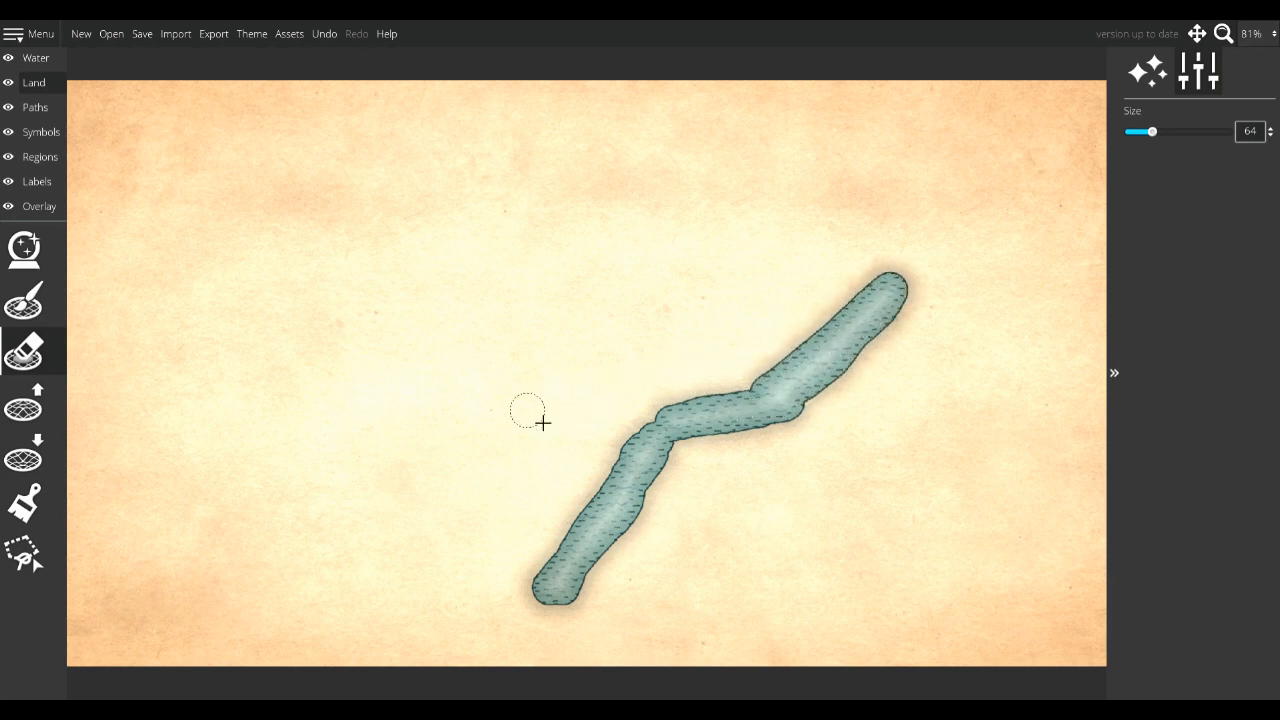
pyautogui.moveTo(663, 430); pyautogui.dragTo(655, 405)
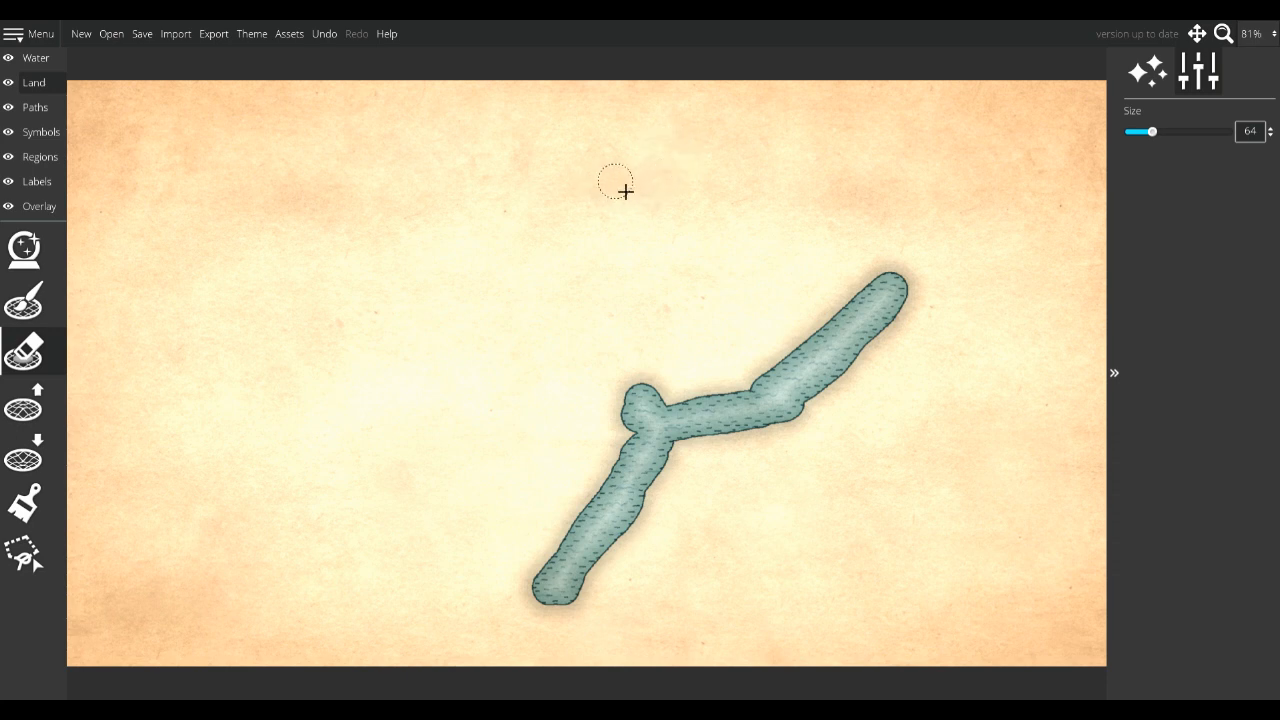
# Set the land eraser size to 35 and carve a second, narrower diagonal channel north of the first one
pyautogui.moveTo(1152, 133); pyautogui.dragTo(1141, 134)
pyautogui.moveTo(668, 178); pyautogui.dragTo(577, 263)
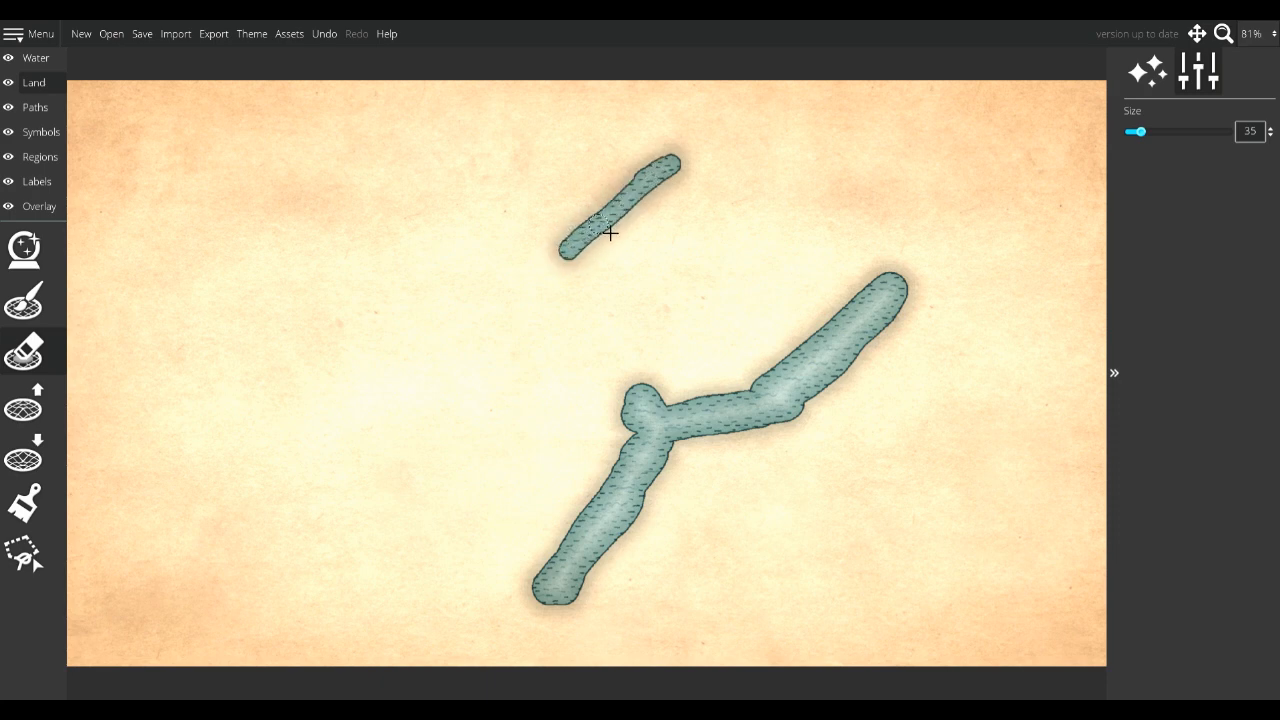
pyautogui.moveTo(650, 196)
pyautogui.mouseDown()
pyautogui.moveTo(540, 317)
pyautogui.moveTo(603, 274)
pyautogui.mouseUp()
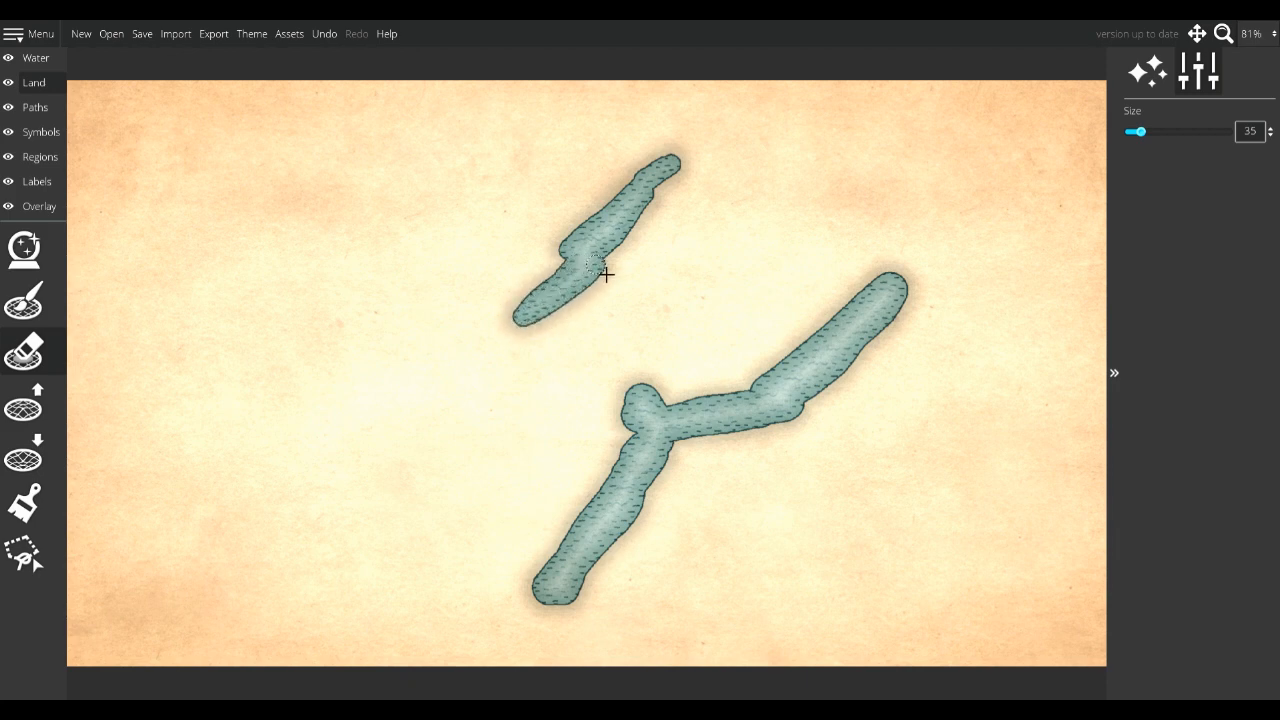
# Erase more land to widen both channels into seas, extending the northwestern one southwest with several branching inlets
pyautogui.moveTo(618, 352)
pyautogui.mouseDown()
pyautogui.moveTo(643, 409)
pyautogui.moveTo(599, 519)
pyautogui.moveTo(535, 594)
pyautogui.moveTo(555, 585)
pyautogui.moveTo(628, 414)
pyautogui.moveTo(667, 468)
pyautogui.moveTo(843, 400)
pyautogui.mouseUp()
pyautogui.moveTo(610, 299)
pyautogui.mouseDown()
pyautogui.moveTo(470, 391)
pyautogui.moveTo(390, 413)
pyautogui.moveTo(360, 495)
pyautogui.moveTo(394, 563)
pyautogui.mouseUp()
pyautogui.moveTo(432, 478)
pyautogui.mouseDown()
pyautogui.moveTo(423, 526)
pyautogui.moveTo(443, 457)
pyautogui.moveTo(417, 549)
pyautogui.moveTo(399, 568)
pyautogui.moveTo(338, 533)
pyautogui.moveTo(302, 618)
pyautogui.moveTo(258, 514)
pyautogui.moveTo(240, 543)
pyautogui.moveTo(195, 505)
pyautogui.moveTo(229, 480)
pyautogui.moveTo(301, 481)
pyautogui.moveTo(337, 506)
pyautogui.moveTo(300, 430)
pyautogui.moveTo(252, 385)
pyautogui.moveTo(362, 393)
pyautogui.moveTo(423, 306)
pyautogui.moveTo(530, 240)
pyautogui.moveTo(560, 195)
pyautogui.moveTo(608, 215)
pyautogui.moveTo(625, 128)
pyautogui.moveTo(700, 190)
pyautogui.moveTo(679, 153)
pyautogui.moveTo(450, 320)
pyautogui.moveTo(318, 437)
pyautogui.moveTo(306, 414)
pyautogui.moveTo(326, 409)
pyautogui.moveTo(362, 558)
pyautogui.moveTo(354, 530)
pyautogui.mouseUp()
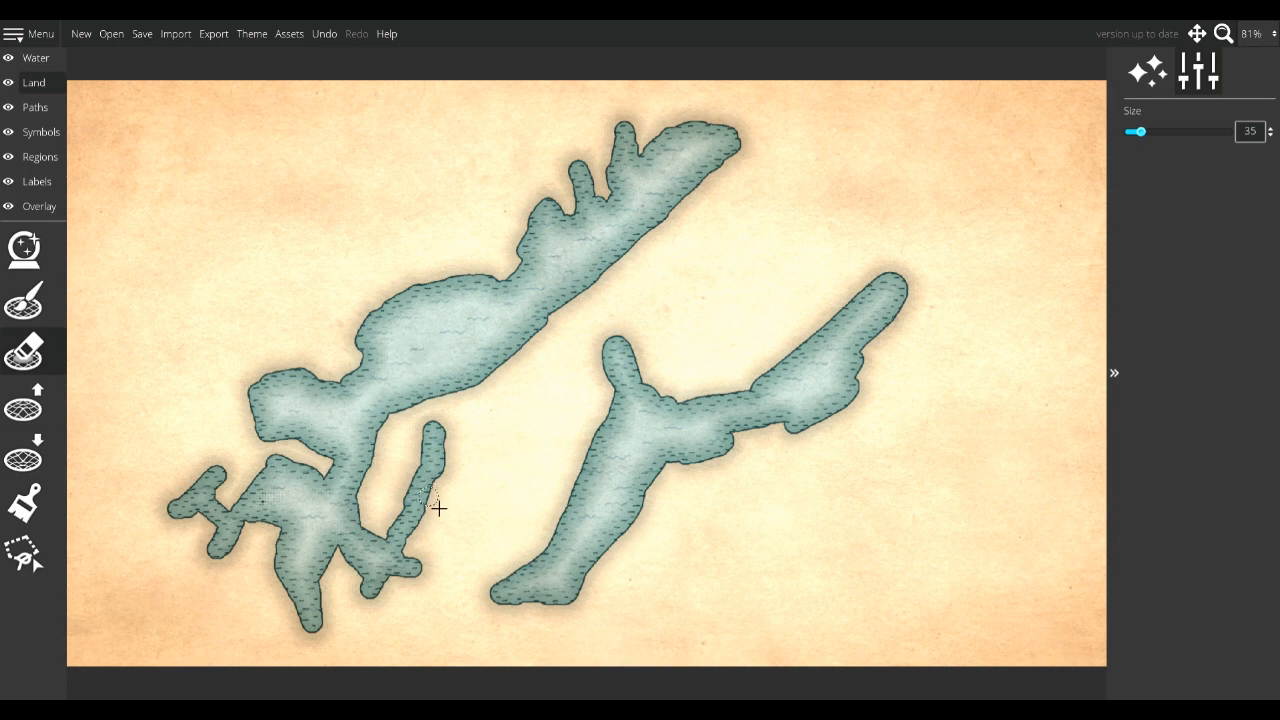
pyautogui.moveTo(437, 506)
pyautogui.mouseDown()
pyautogui.moveTo(437, 533)
pyautogui.moveTo(443, 500)
pyautogui.mouseUp()
pyautogui.moveTo(528, 586)
pyautogui.mouseDown()
pyautogui.moveTo(592, 460)
pyautogui.moveTo(542, 546)
pyautogui.moveTo(610, 560)
pyautogui.moveTo(634, 536)
pyautogui.moveTo(568, 612)
pyautogui.moveTo(527, 600)
pyautogui.moveTo(620, 518)
pyautogui.moveTo(722, 456)
pyautogui.moveTo(923, 278)
pyautogui.moveTo(666, 460)
pyautogui.moveTo(758, 398)
pyautogui.mouseUp()
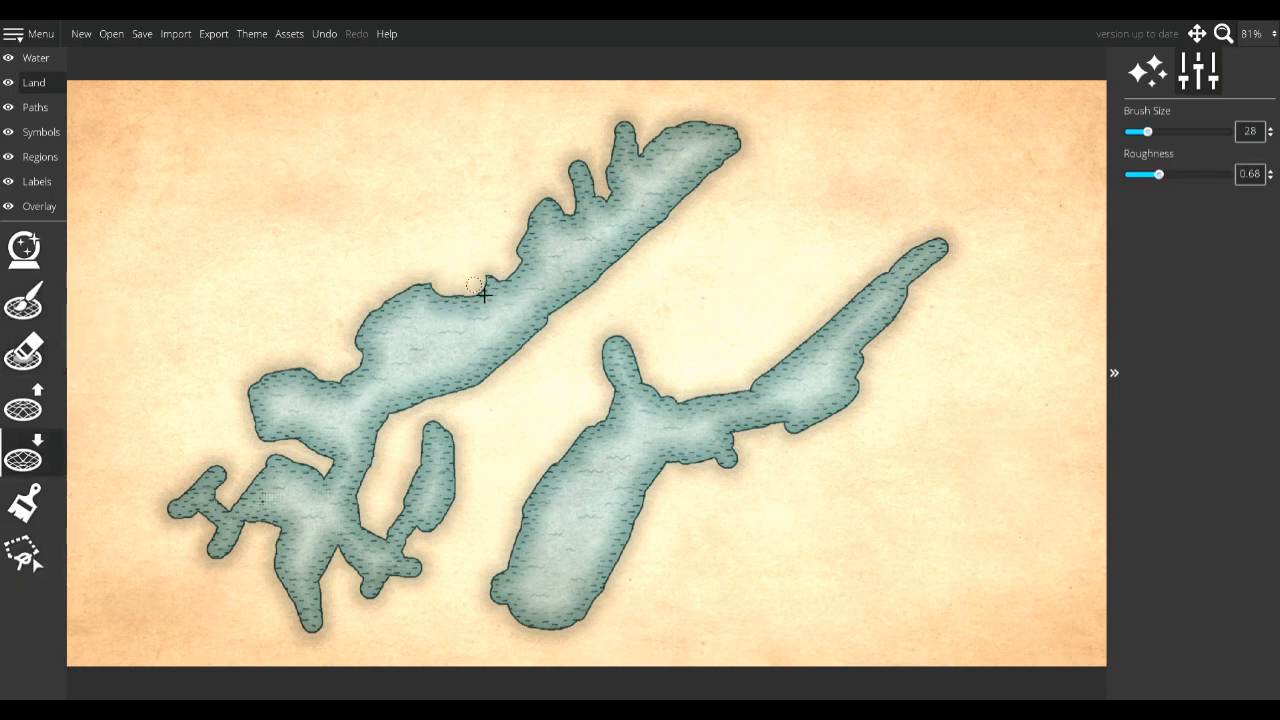
# Lower the land along the northwestern sea's northern shore to roughen its coastline, setting the roughness to 0.65
pyautogui.moveTo(483, 293); pyautogui.dragTo(490, 301)
pyautogui.moveTo(1148, 132)
pyautogui.mouseDown()
pyautogui.moveTo(1169, 132)
pyautogui.moveTo(1150, 174)
pyautogui.mouseUp()
pyautogui.moveTo(484, 302)
pyautogui.mouseDown()
pyautogui.moveTo(434, 298)
pyautogui.moveTo(368, 344)
pyautogui.moveTo(364, 383)
pyautogui.moveTo(276, 387)
pyautogui.moveTo(275, 453)
pyautogui.moveTo(336, 486)
pyautogui.moveTo(264, 497)
pyautogui.mouseUp()
pyautogui.moveTo(1150, 174); pyautogui.dragTo(1157, 174)
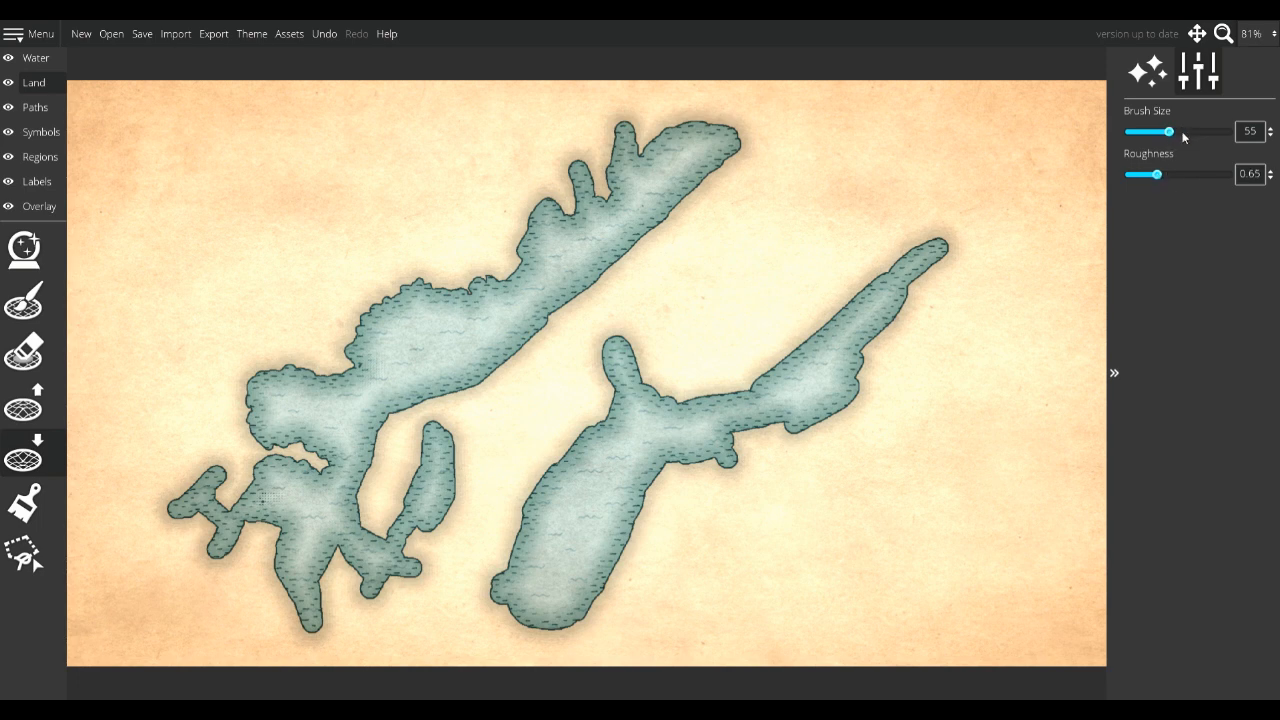
# Set the brush size to 75 and roughness to 0.56, lowering land along the northwestern sea's southern shore and southwestern inlets
pyautogui.click(1185, 132)
pyautogui.click(24, 302)
pyautogui.moveTo(263, 461)
pyautogui.mouseDown()
pyautogui.moveTo(326, 469)
pyautogui.moveTo(310, 440)
pyautogui.moveTo(230, 500)
pyautogui.moveTo(185, 480)
pyautogui.moveTo(229, 568)
pyautogui.moveTo(309, 622)
pyautogui.moveTo(423, 563)
pyautogui.moveTo(434, 483)
pyautogui.moveTo(406, 420)
pyautogui.moveTo(571, 321)
pyautogui.mouseUp()
pyautogui.click(24, 454)
pyautogui.click(1152, 175)
# Raise land around the narrow southwestern inlet to separate its northern end from the main sea and thin its base
pyautogui.click(24, 403)
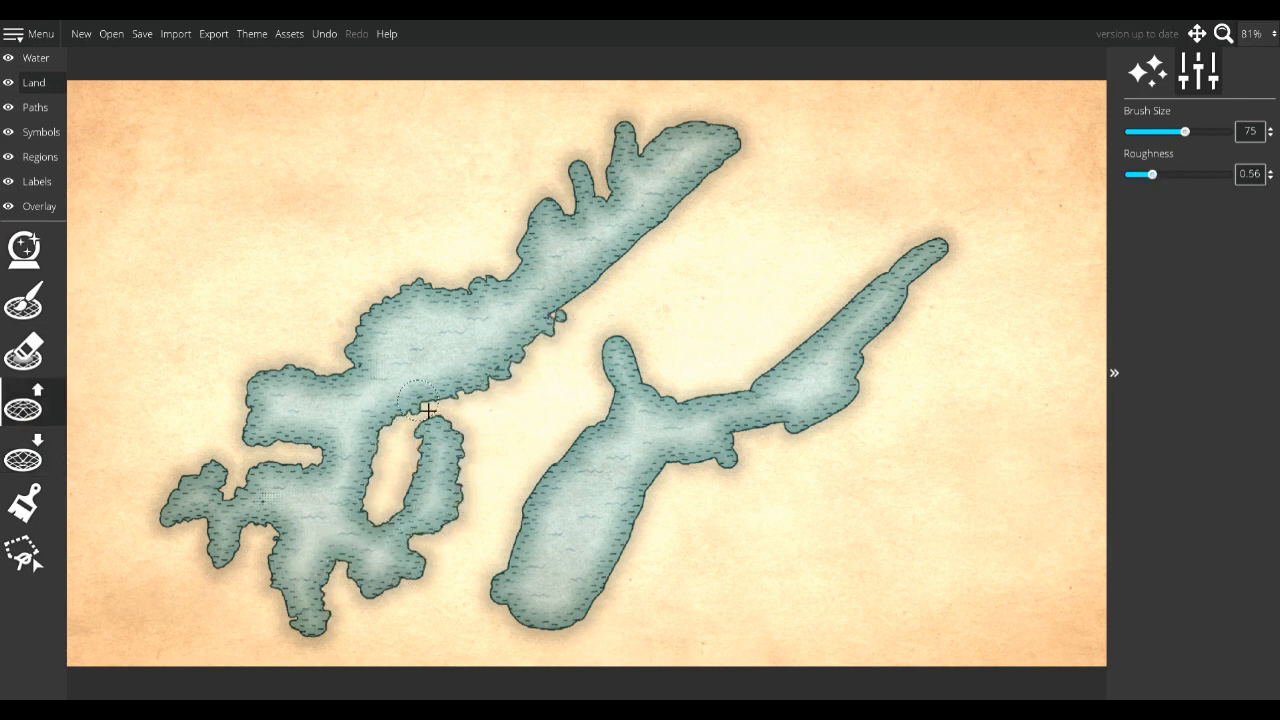
pyautogui.moveTo(428, 411)
pyautogui.mouseDown()
pyautogui.moveTo(437, 440)
pyautogui.moveTo(480, 431)
pyautogui.moveTo(433, 436)
pyautogui.mouseUp()
pyautogui.click(24, 453)
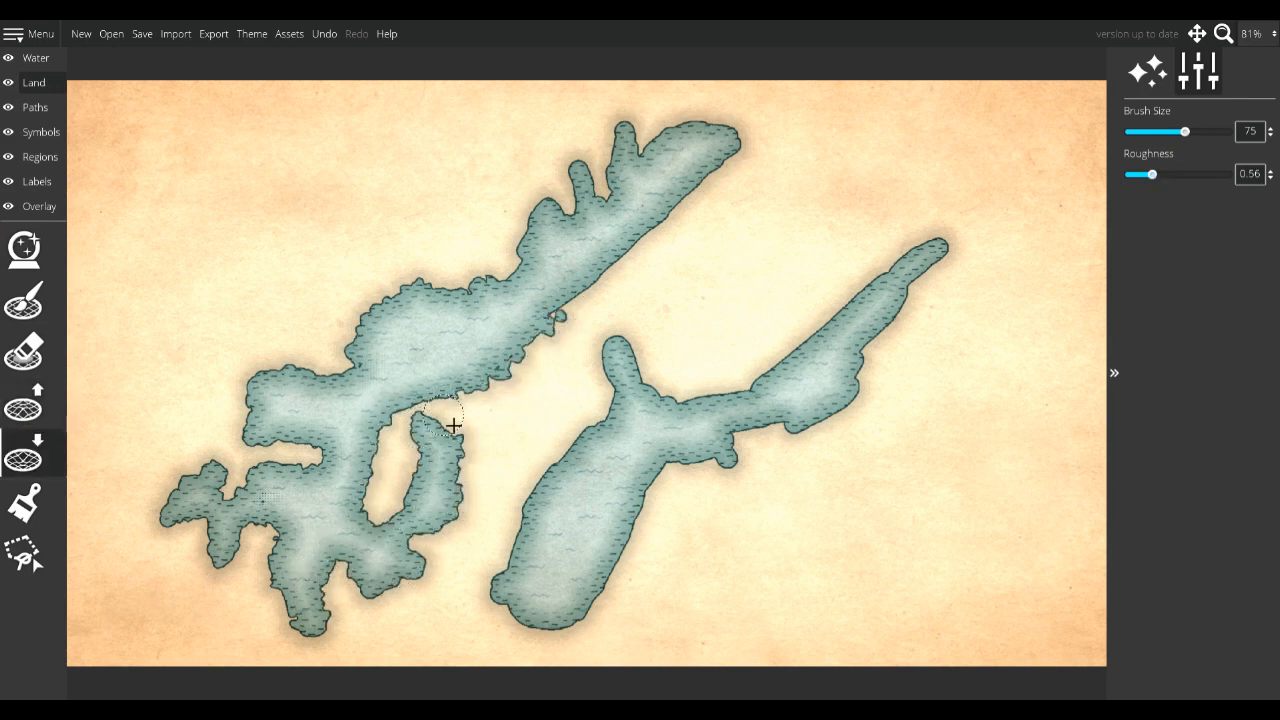
pyautogui.click(24, 403)
pyautogui.moveTo(365, 545)
pyautogui.mouseDown()
pyautogui.moveTo(401, 439)
pyautogui.moveTo(466, 397)
pyautogui.mouseUp()
pyautogui.moveTo(427, 548)
pyautogui.mouseDown()
pyautogui.moveTo(445, 523)
pyautogui.moveTo(425, 545)
pyautogui.moveTo(461, 497)
pyautogui.moveTo(398, 556)
pyautogui.mouseUp()
# Lower land at the southwestern inlet and along the northwestern sea's shores, and raise land over its northernmost narrow inlet
pyautogui.click(24, 453)
pyautogui.moveTo(380, 598)
pyautogui.mouseDown()
pyautogui.moveTo(435, 606)
pyautogui.moveTo(417, 579)
pyautogui.moveTo(359, 586)
pyautogui.mouseUp()
pyautogui.moveTo(550, 325)
pyautogui.mouseDown()
pyautogui.moveTo(757, 151)
pyautogui.moveTo(705, 132)
pyautogui.moveTo(632, 145)
pyautogui.moveTo(484, 300)
pyautogui.mouseUp()
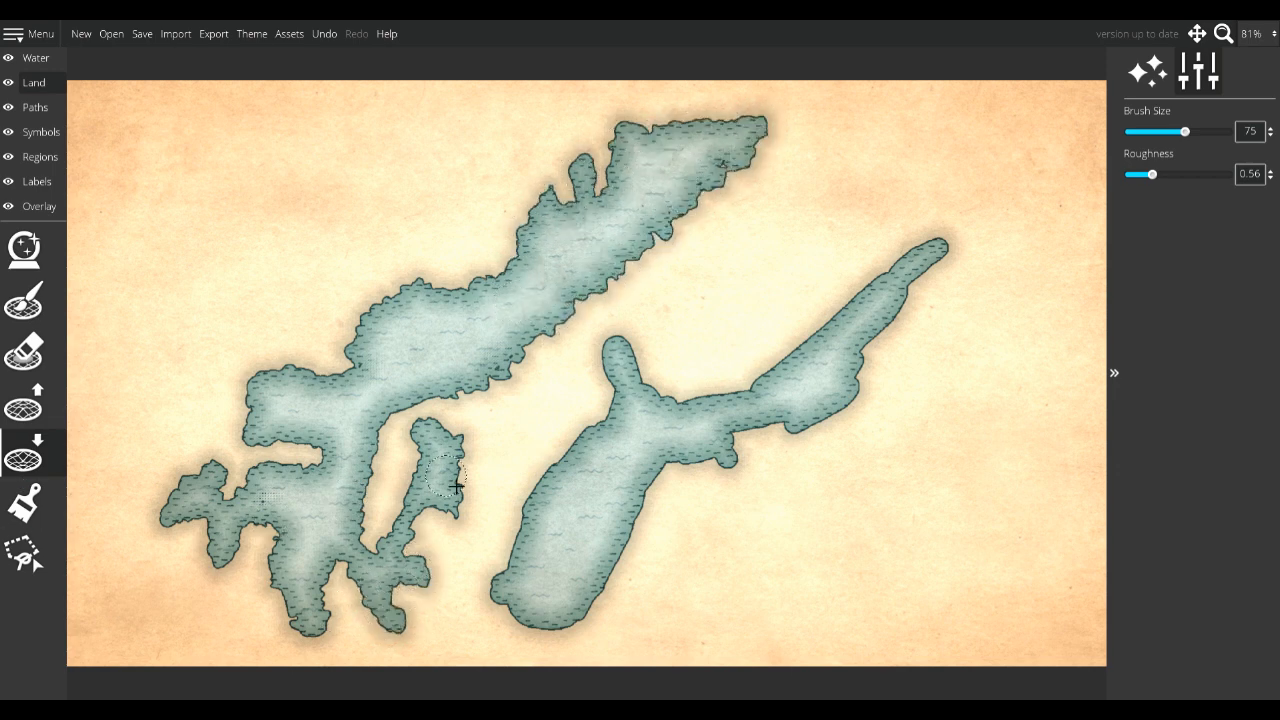
pyautogui.moveTo(485, 381)
pyautogui.mouseDown()
pyautogui.moveTo(562, 346)
pyautogui.moveTo(497, 394)
pyautogui.moveTo(561, 389)
pyautogui.moveTo(606, 281)
pyautogui.moveTo(635, 288)
pyautogui.moveTo(613, 388)
pyautogui.moveTo(645, 370)
pyautogui.mouseUp()
pyautogui.moveTo(612, 290)
pyautogui.mouseDown()
pyautogui.moveTo(698, 206)
pyautogui.moveTo(663, 249)
pyautogui.moveTo(684, 268)
pyautogui.moveTo(654, 265)
pyautogui.moveTo(735, 218)
pyautogui.moveTo(694, 197)
pyautogui.mouseUp()
pyautogui.click(30, 410)
pyautogui.moveTo(640, 130)
pyautogui.mouseDown()
pyautogui.moveTo(650, 174)
pyautogui.moveTo(671, 143)
pyautogui.moveTo(658, 186)
pyautogui.moveTo(659, 155)
pyautogui.moveTo(628, 153)
pyautogui.moveTo(637, 164)
pyautogui.moveTo(623, 134)
pyautogui.mouseUp()
# Roughen the southeastern sea's coastline by lowering land around it, and raise land along the inner bend of its northern shore
pyautogui.click(23, 467)
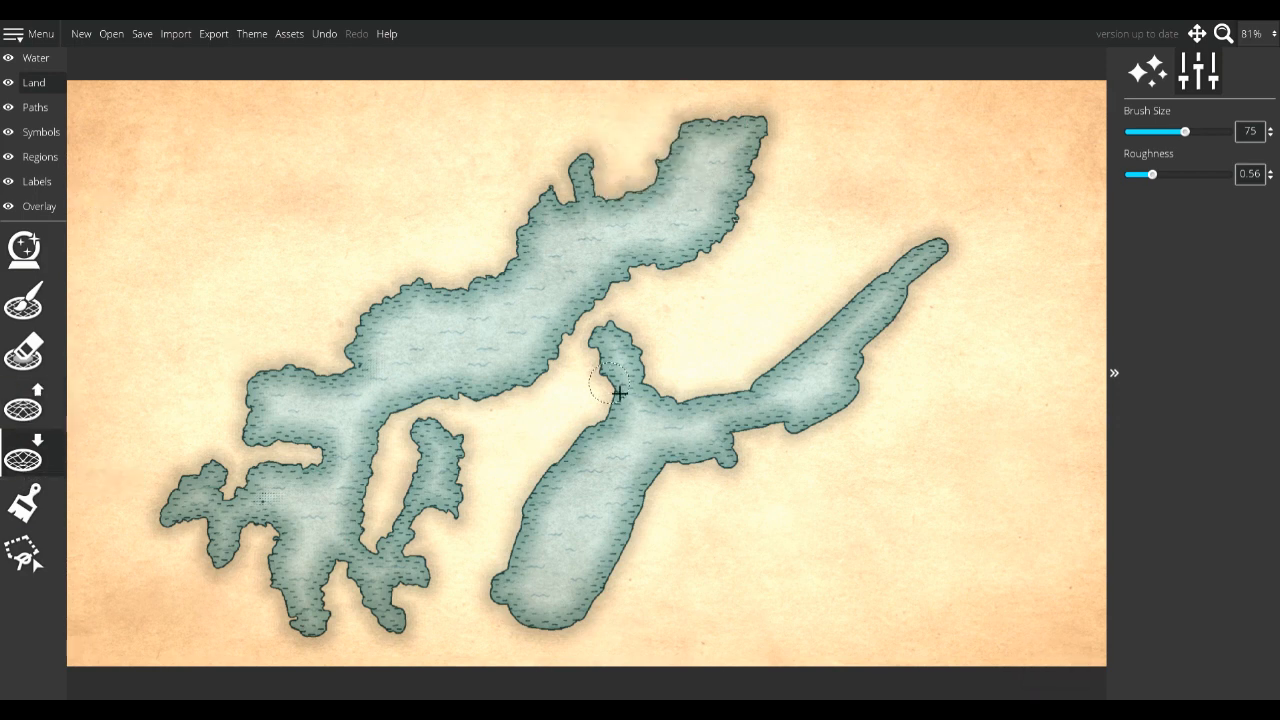
pyautogui.moveTo(612, 386)
pyautogui.mouseDown()
pyautogui.moveTo(597, 452)
pyautogui.moveTo(542, 511)
pyautogui.moveTo(512, 612)
pyautogui.moveTo(570, 645)
pyautogui.moveTo(610, 610)
pyautogui.moveTo(666, 494)
pyautogui.moveTo(743, 483)
pyautogui.moveTo(754, 442)
pyautogui.moveTo(865, 408)
pyautogui.moveTo(719, 460)
pyautogui.moveTo(865, 394)
pyautogui.moveTo(962, 251)
pyautogui.moveTo(936, 251)
pyautogui.moveTo(852, 321)
pyautogui.moveTo(687, 410)
pyautogui.mouseUp()
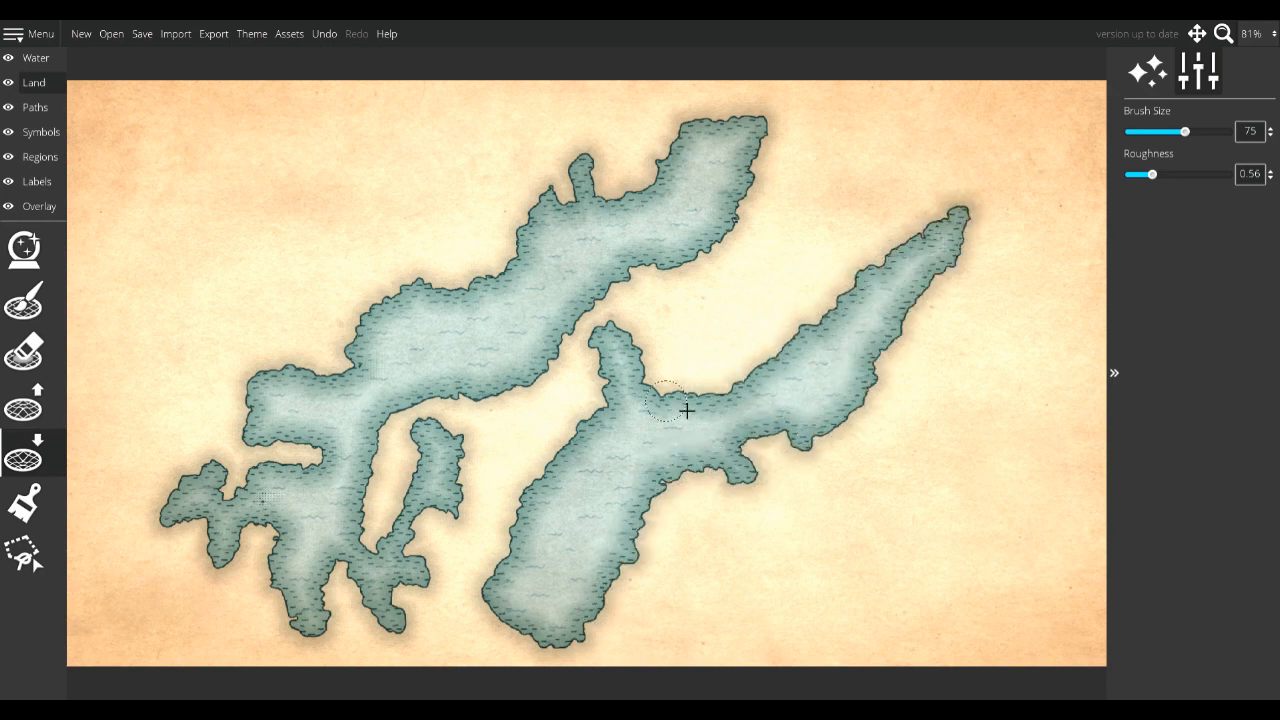
pyautogui.click(23, 405)
pyautogui.moveTo(770, 380)
pyautogui.mouseDown()
pyautogui.moveTo(821, 349)
pyautogui.moveTo(853, 290)
pyautogui.mouseUp()
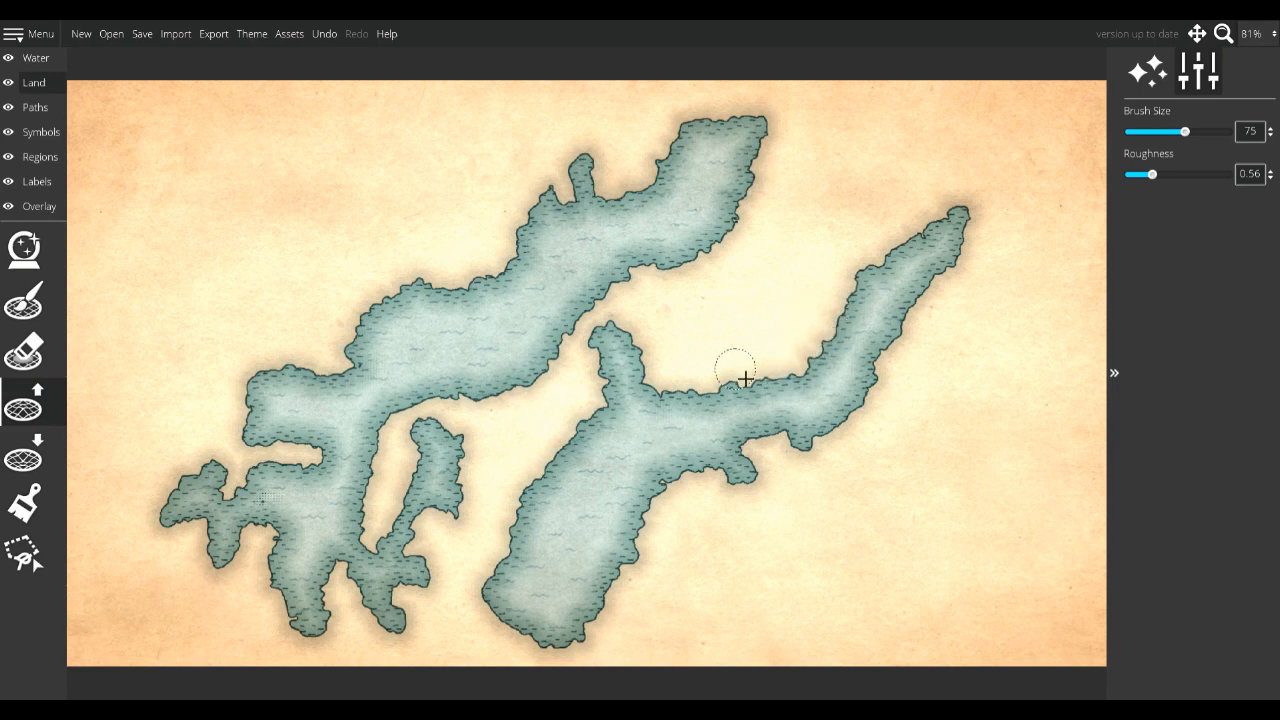
# With brush size 36, stretch the southeastern sea's southern inlet and southwestern tip into thin points and pinch the small neighbouring cove
pyautogui.click(1154, 131)
pyautogui.click(23, 454)
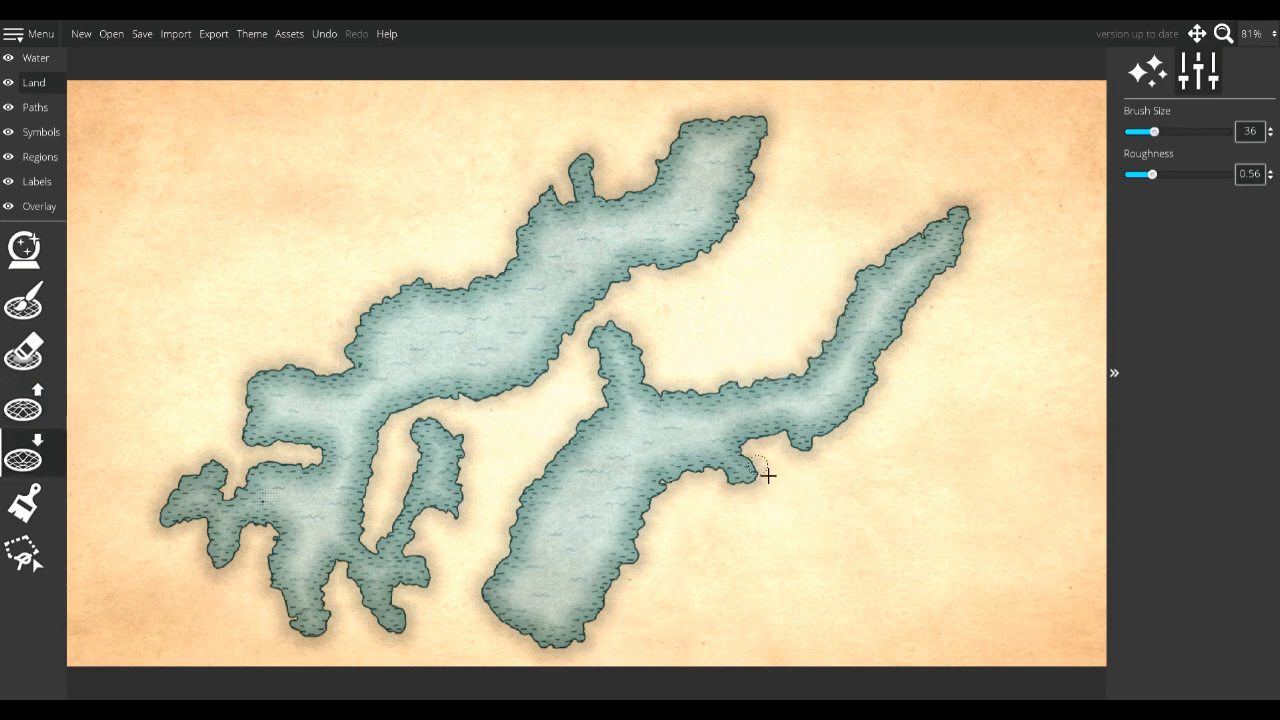
pyautogui.moveTo(766, 474); pyautogui.dragTo(754, 477)
pyautogui.press('r')
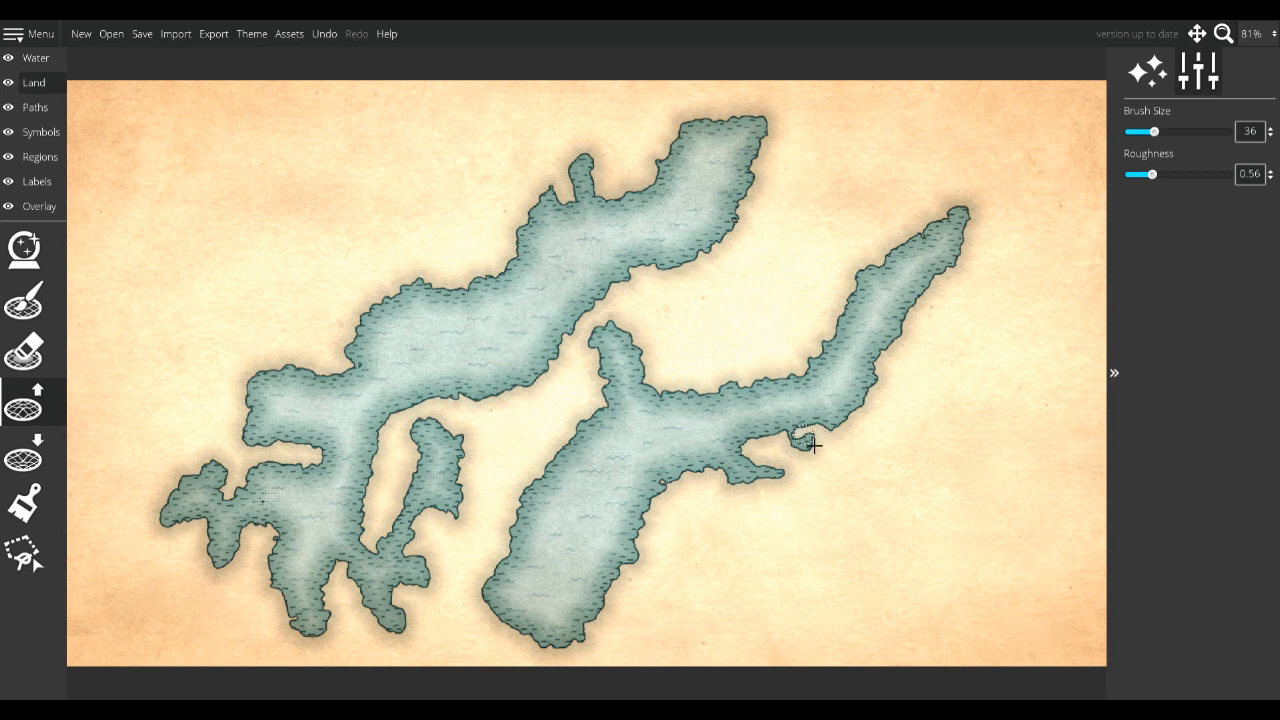
pyautogui.press('l')
pyautogui.moveTo(500, 606)
pyautogui.mouseDown()
pyautogui.moveTo(491, 621)
pyautogui.moveTo(497, 609)
pyautogui.mouseUp()
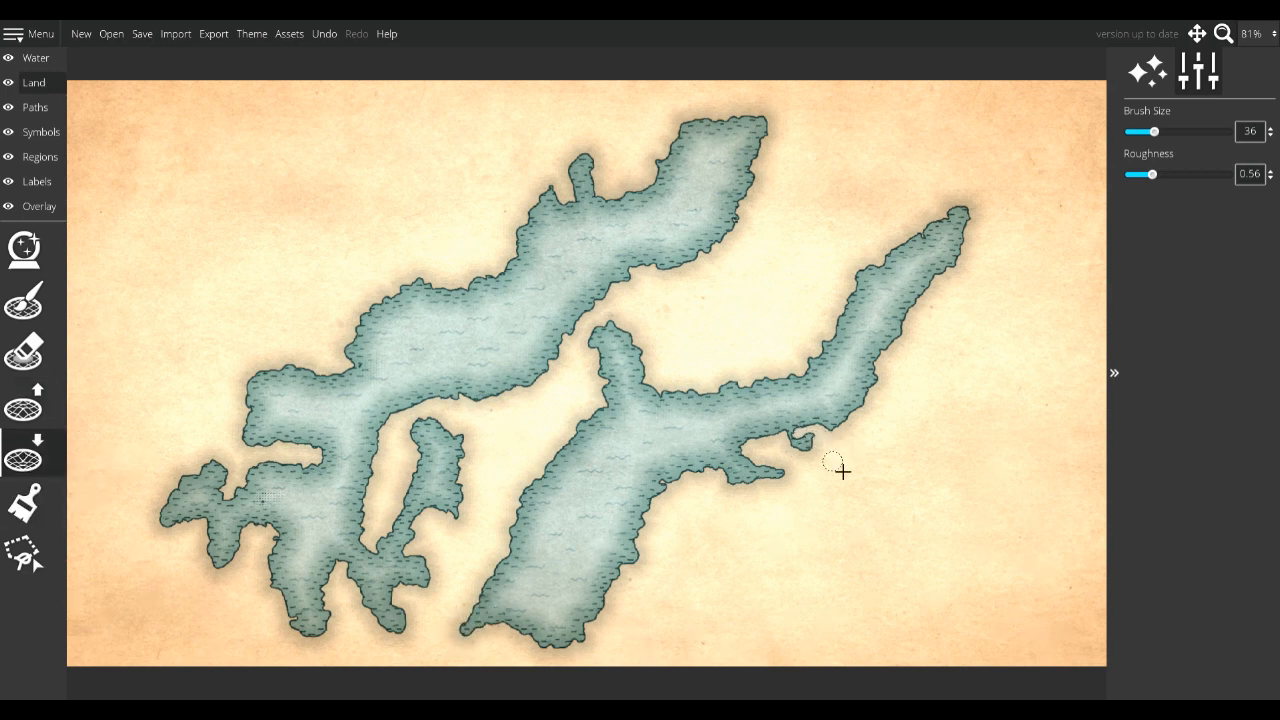
# Raise land along the southeastern sea's western shore with brush size 69 to narrow its wide southern basin
pyautogui.press('r')
pyautogui.scroll(6, 1020, 254)
pyautogui.moveTo(530, 495)
pyautogui.mouseDown()
pyautogui.moveTo(571, 454)
pyautogui.moveTo(551, 535)
pyautogui.moveTo(568, 521)
pyautogui.moveTo(553, 515)
pyautogui.moveTo(557, 543)
pyautogui.moveTo(545, 566)
pyautogui.moveTo(535, 557)
pyautogui.moveTo(575, 469)
pyautogui.moveTo(564, 556)
pyautogui.mouseUp()
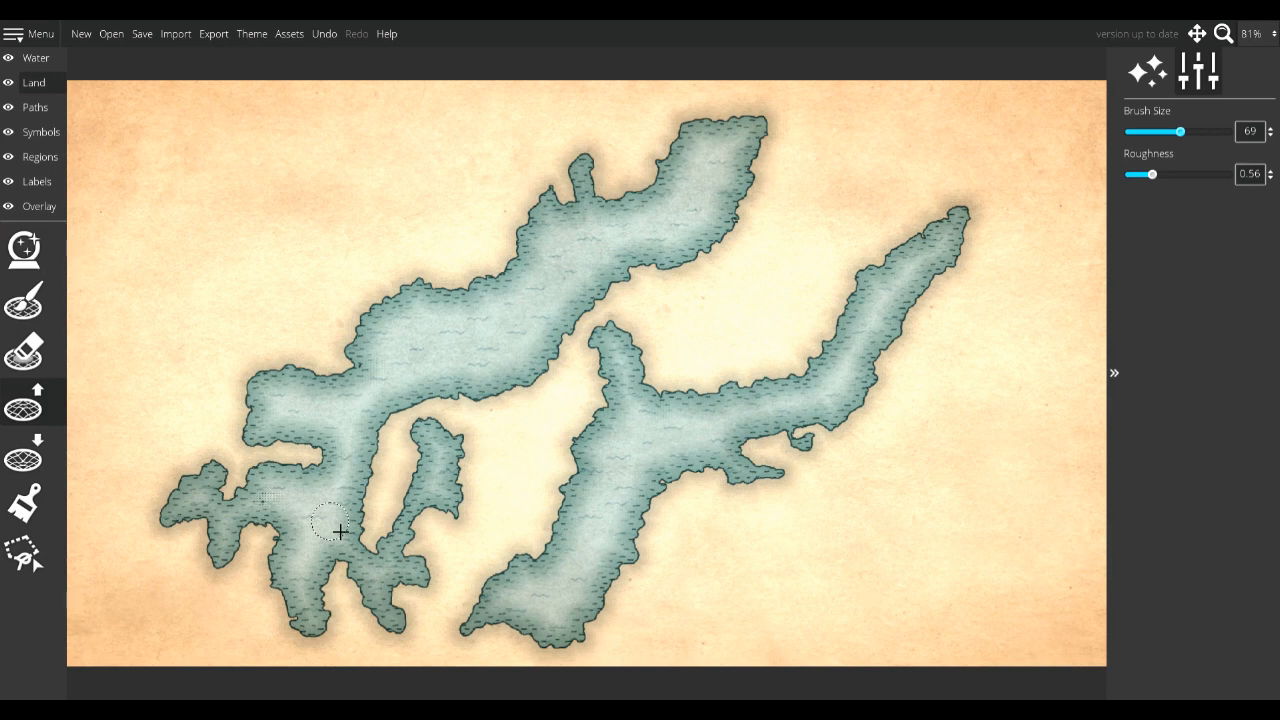
# Set the river meander distance to 0.51 and draw a river from the northwestern sea's western end to the map's north edge
pyautogui.click(22, 550)
pyautogui.click(28, 60)
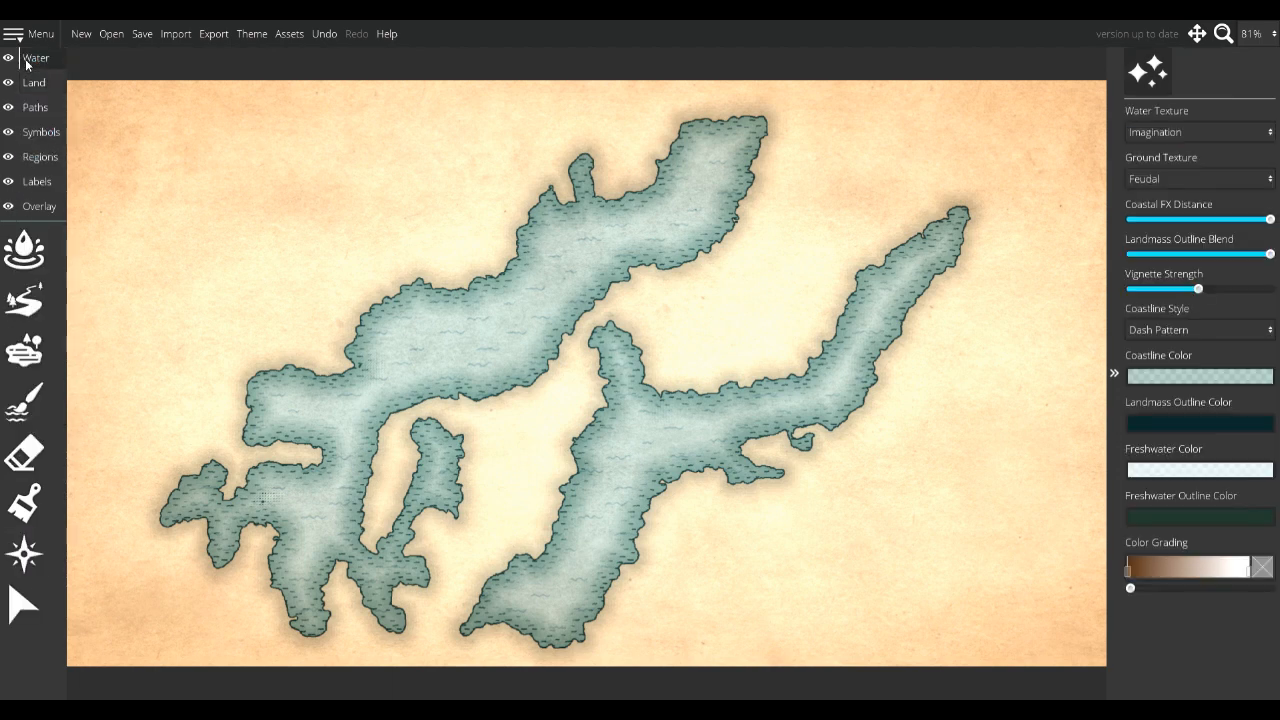
pyautogui.click(27, 312)
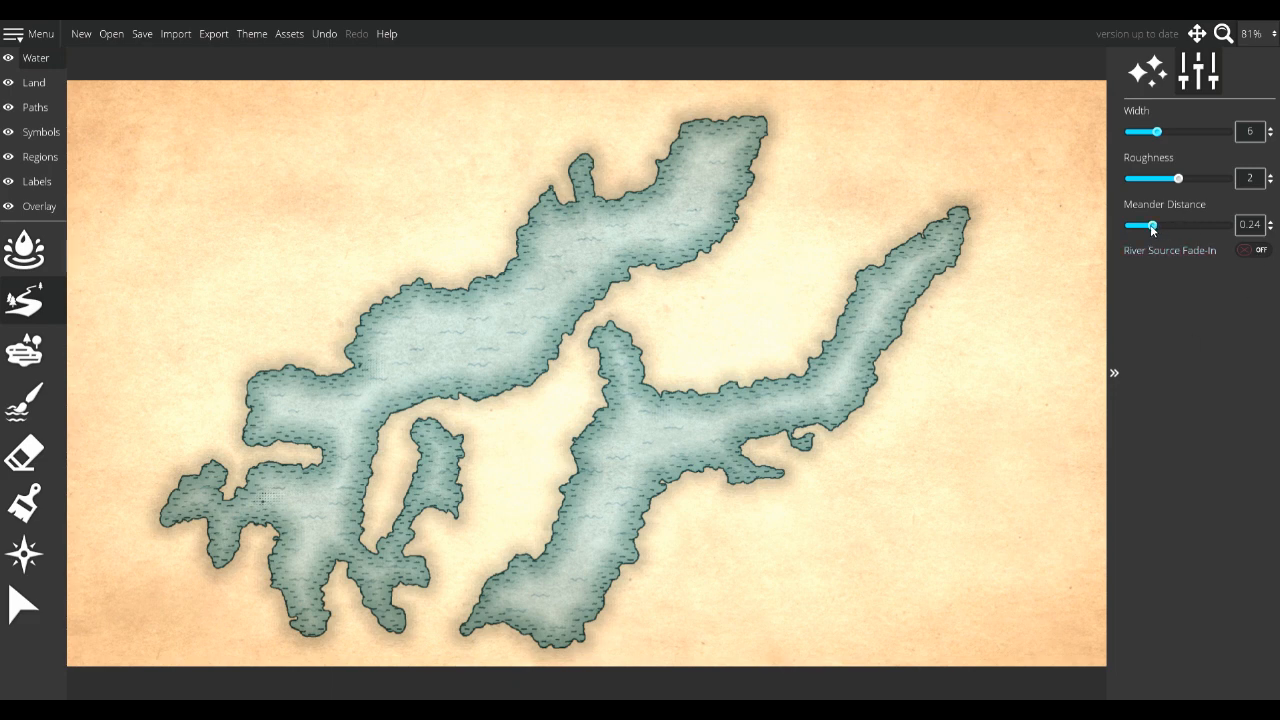
pyautogui.click(1181, 227)
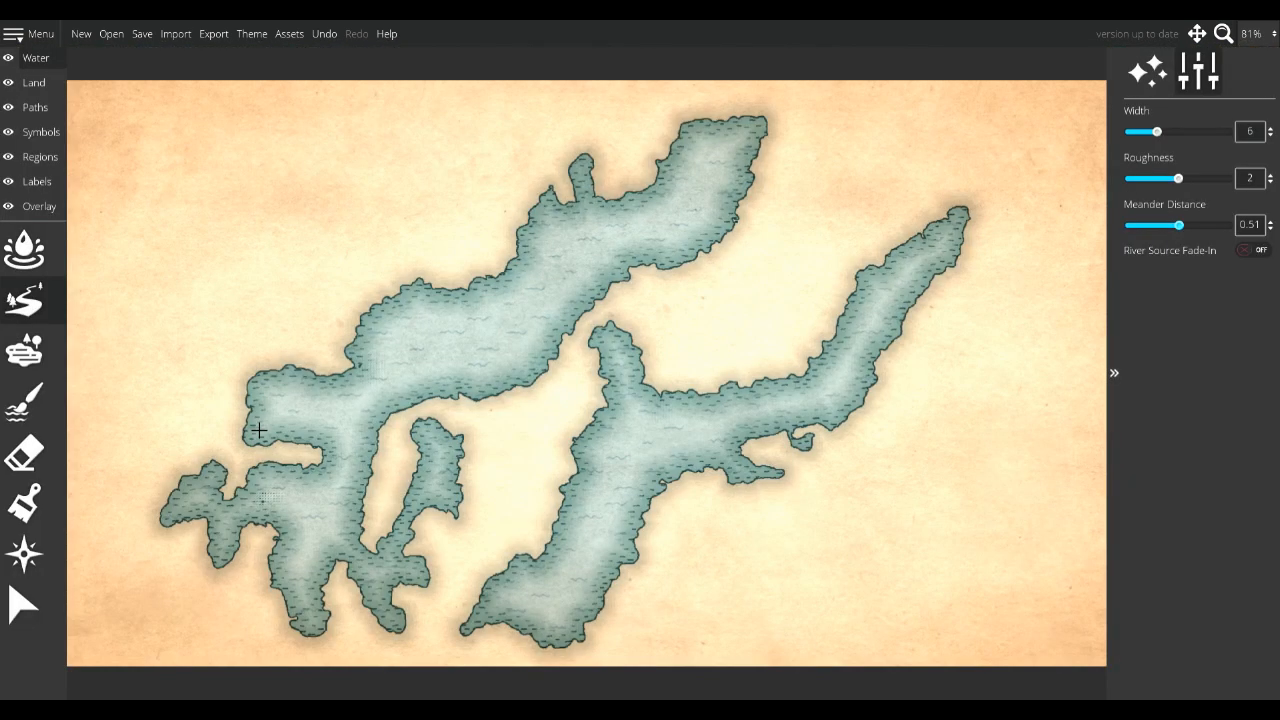
pyautogui.moveTo(258, 430)
pyautogui.mouseDown()
pyautogui.moveTo(200, 408)
pyautogui.moveTo(234, 358)
pyautogui.moveTo(193, 305)
pyautogui.moveTo(198, 198)
pyautogui.moveTo(236, 161)
pyautogui.moveTo(188, 80)
pyautogui.mouseUp()
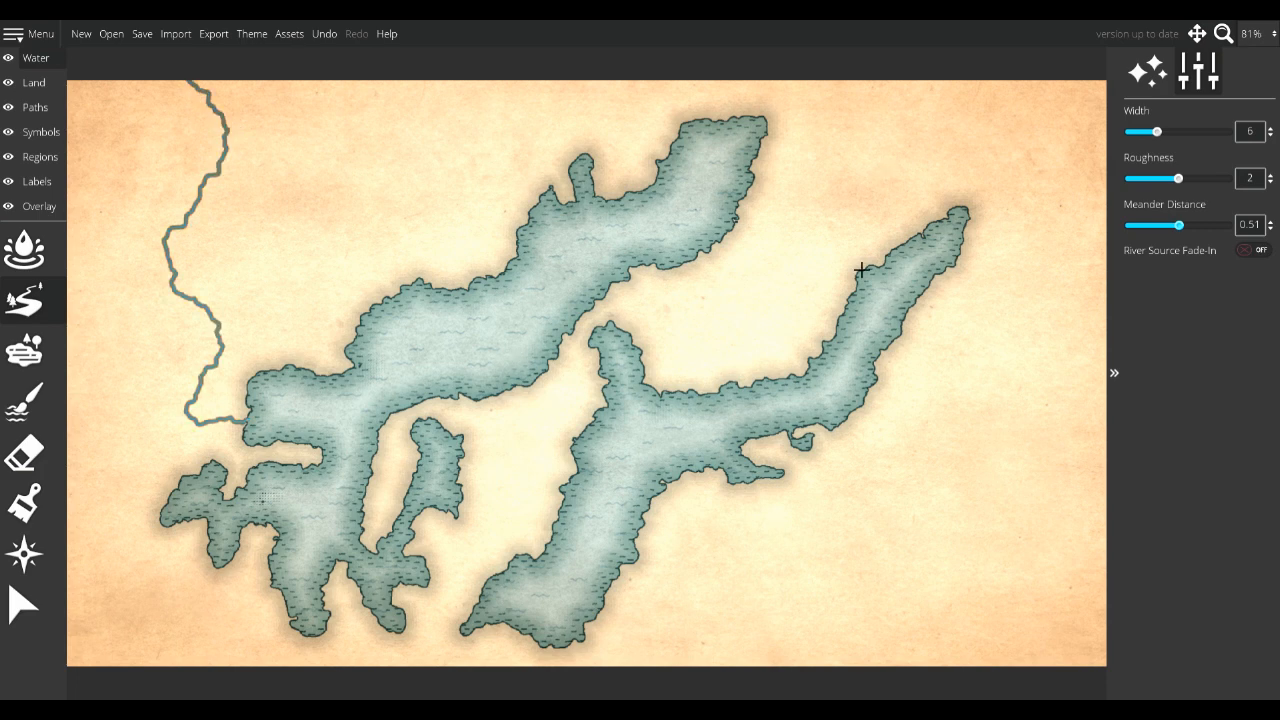
# Draw rivers from the seas to the south, northeast, north and west map edges, plus one inland from the small eastern cove
pyautogui.moveTo(412, 641); pyautogui.dragTo(427, 672)
pyautogui.moveTo(466, 634); pyautogui.dragTo(445, 672)
pyautogui.moveTo(976, 218)
pyautogui.mouseDown()
pyautogui.moveTo(1050, 127)
pyautogui.moveTo(1115, 100)
pyautogui.mouseUp()
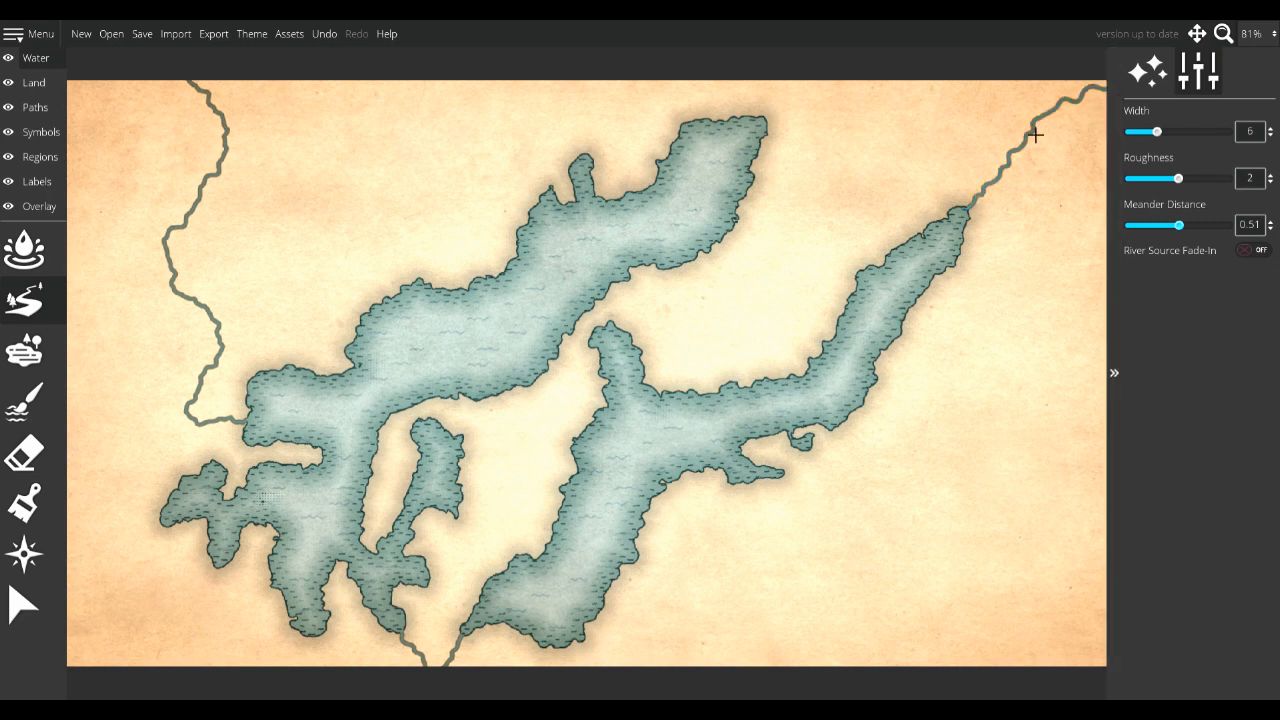
pyautogui.moveTo(814, 448)
pyautogui.mouseDown()
pyautogui.moveTo(824, 482)
pyautogui.moveTo(811, 491)
pyautogui.moveTo(858, 482)
pyautogui.moveTo(821, 549)
pyautogui.moveTo(827, 470)
pyautogui.moveTo(1026, 448)
pyautogui.moveTo(959, 441)
pyautogui.moveTo(1010, 408)
pyautogui.mouseUp()
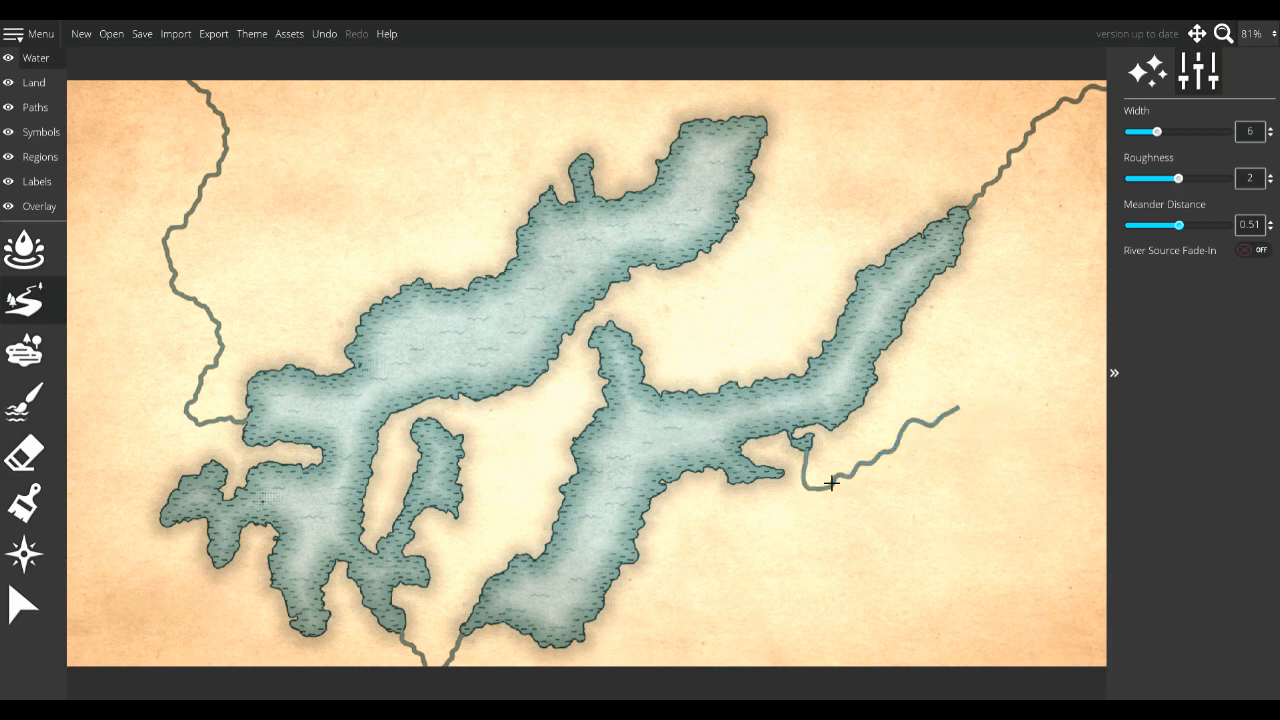
pyautogui.moveTo(743, 127); pyautogui.dragTo(772, 84)
pyautogui.moveTo(203, 561)
pyautogui.mouseDown()
pyautogui.moveTo(176, 583)
pyautogui.moveTo(134, 600)
pyautogui.moveTo(156, 616)
pyautogui.moveTo(68, 606)
pyautogui.mouseUp()
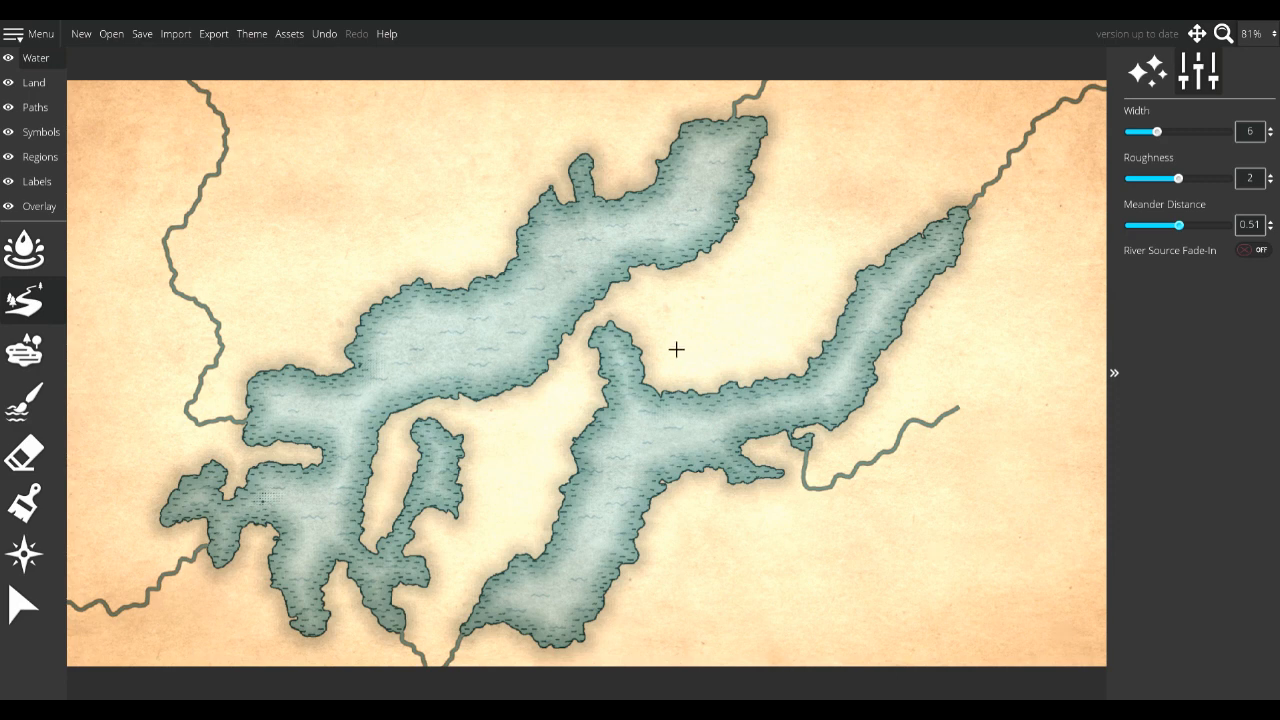
# Raise small islands inside the northwestern sea and its inlets with a land brush of size 24
pyautogui.click(34, 82)
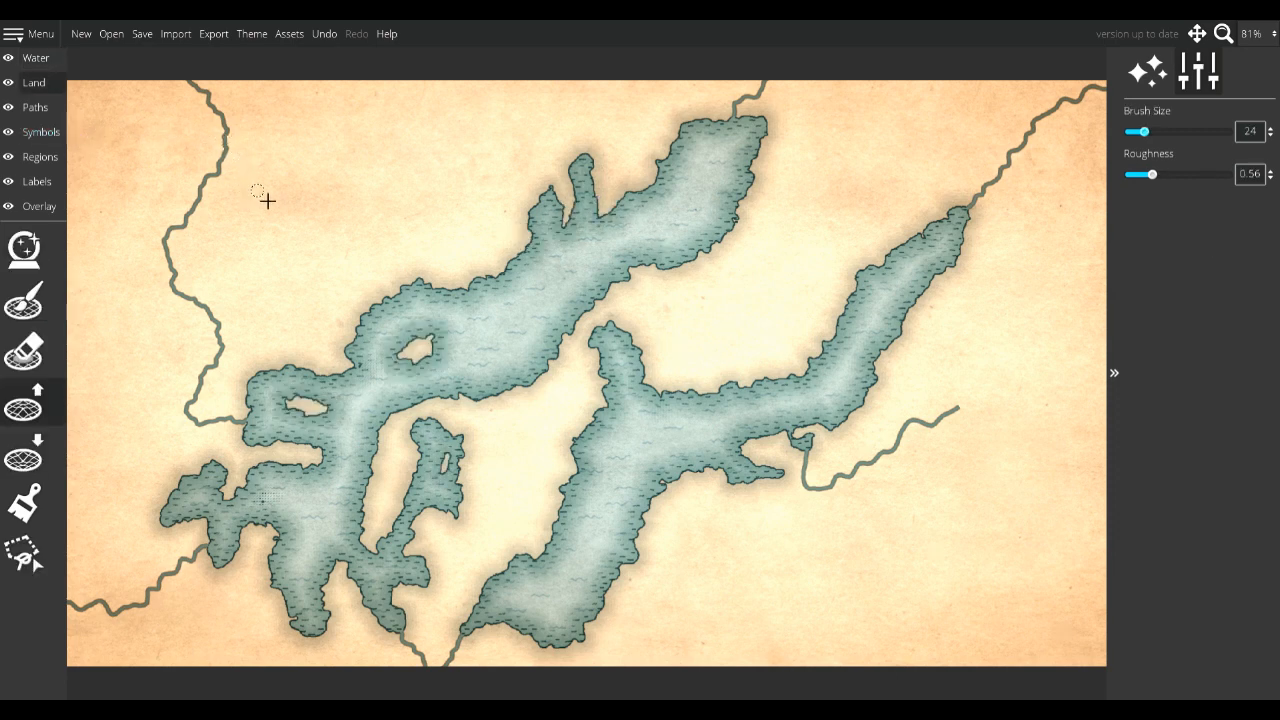
# Using all symbol sets at scale 25, place a large castle and a twin-towered castle on the land bridge between the two seas
pyautogui.click(48, 132)
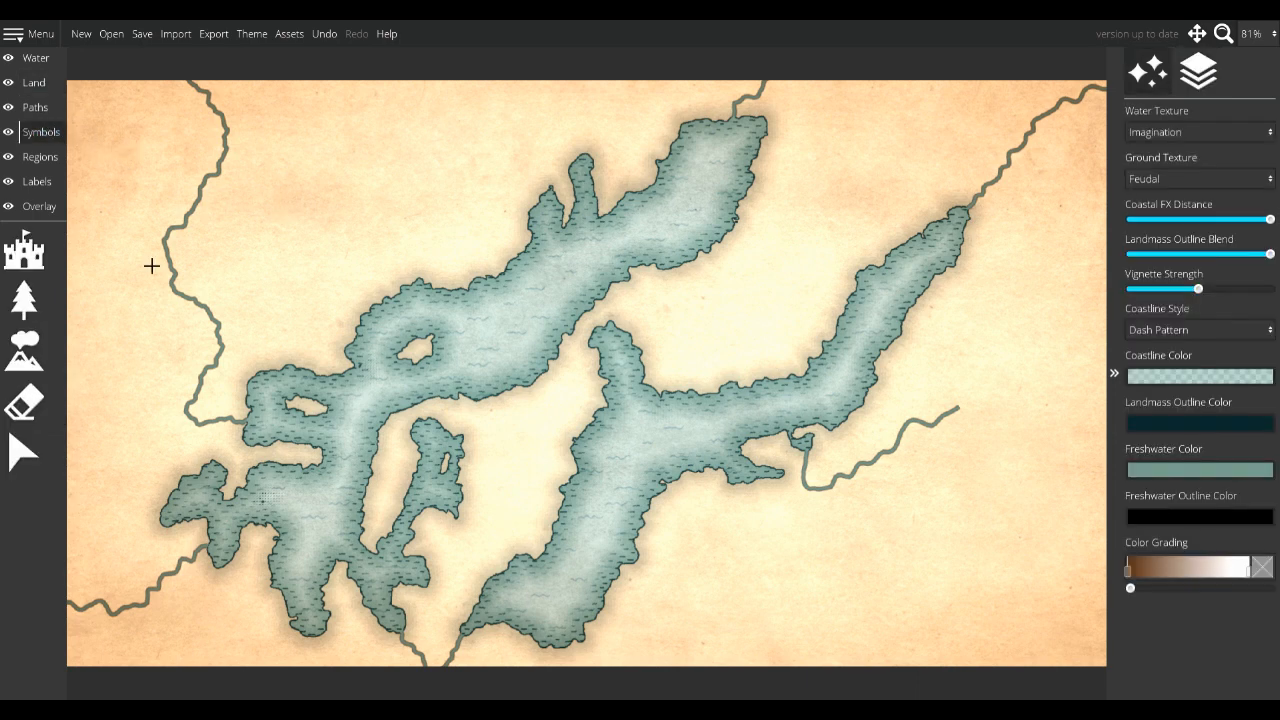
pyautogui.click(33, 258)
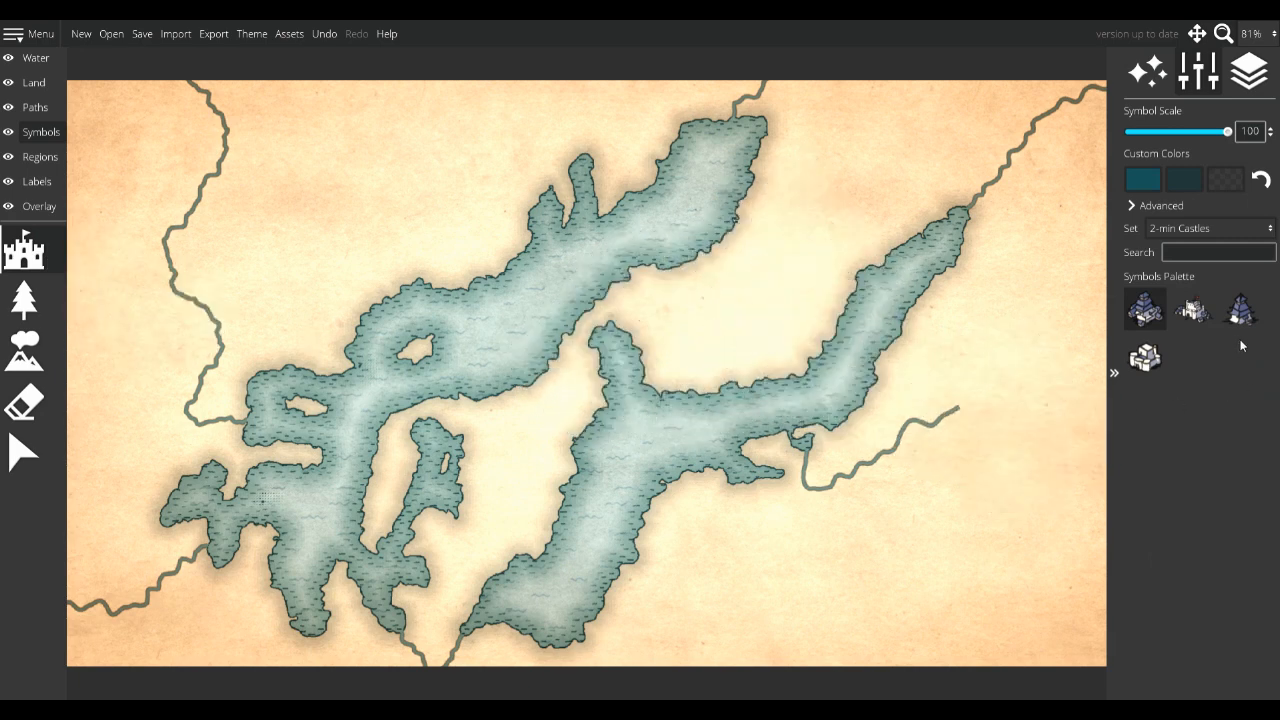
pyautogui.click(1265, 230)
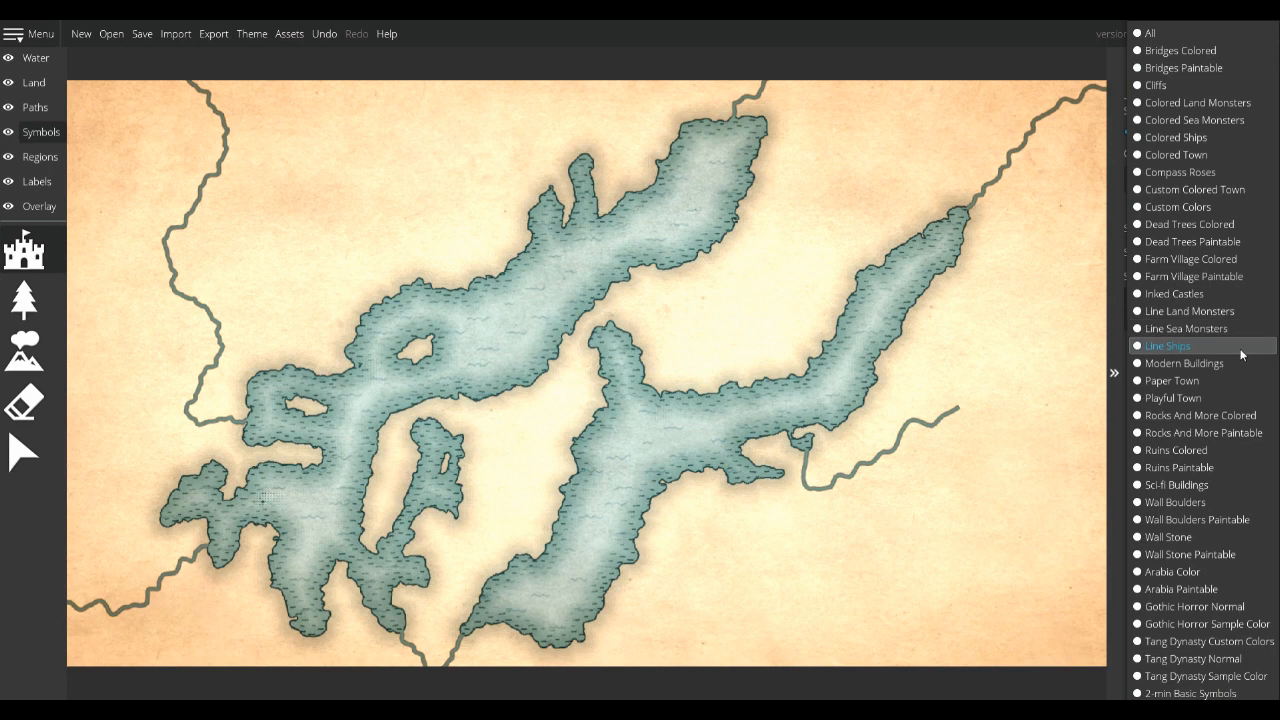
pyautogui.press('Escape')
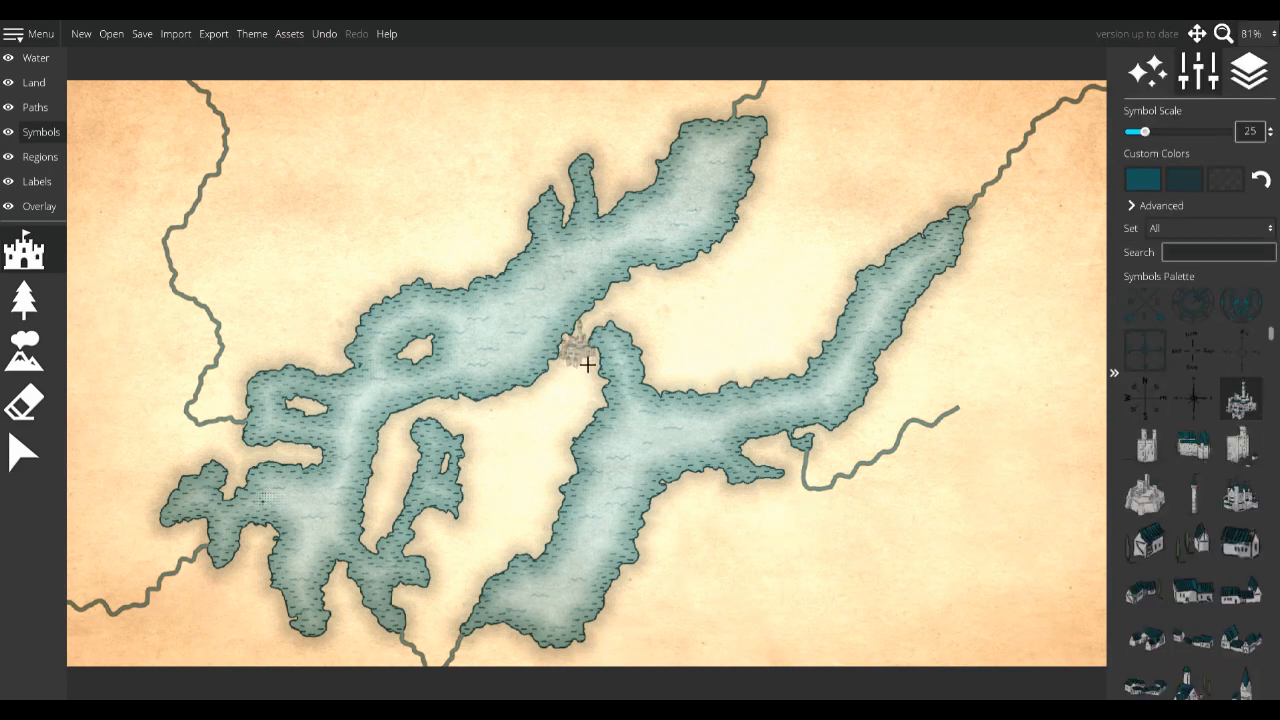
pyautogui.click(632, 315)
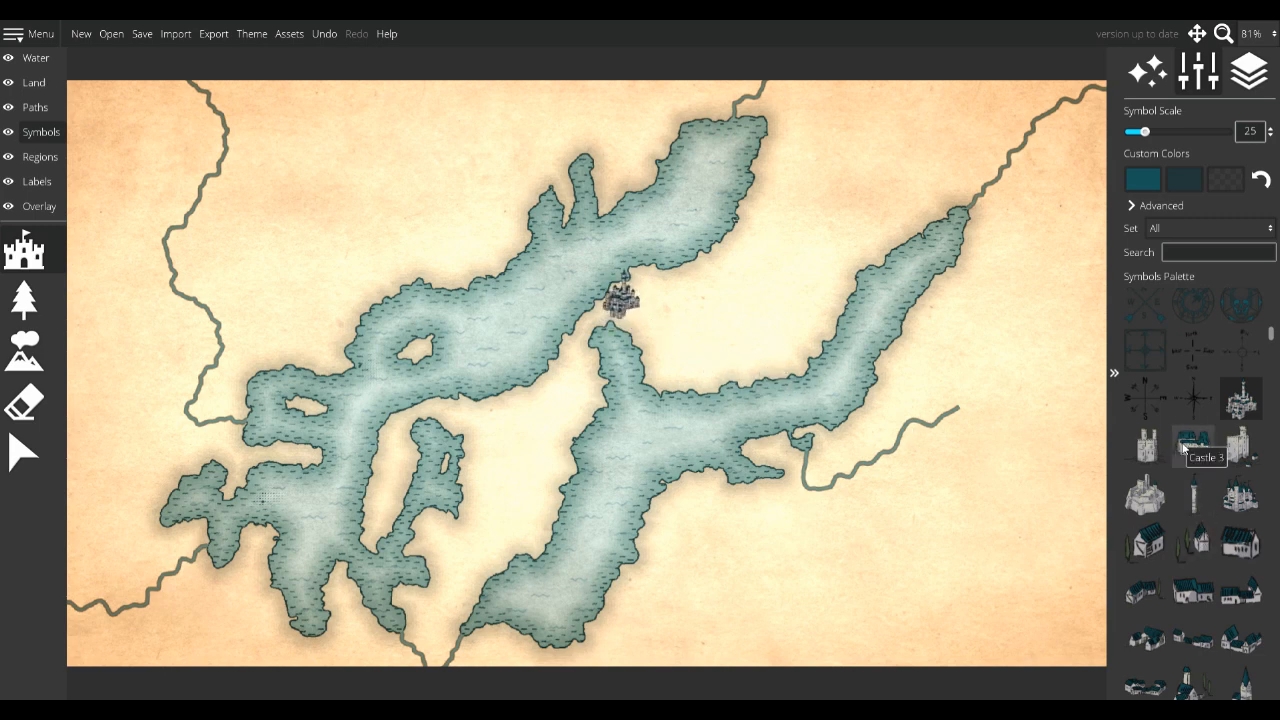
pyautogui.click(1145, 445)
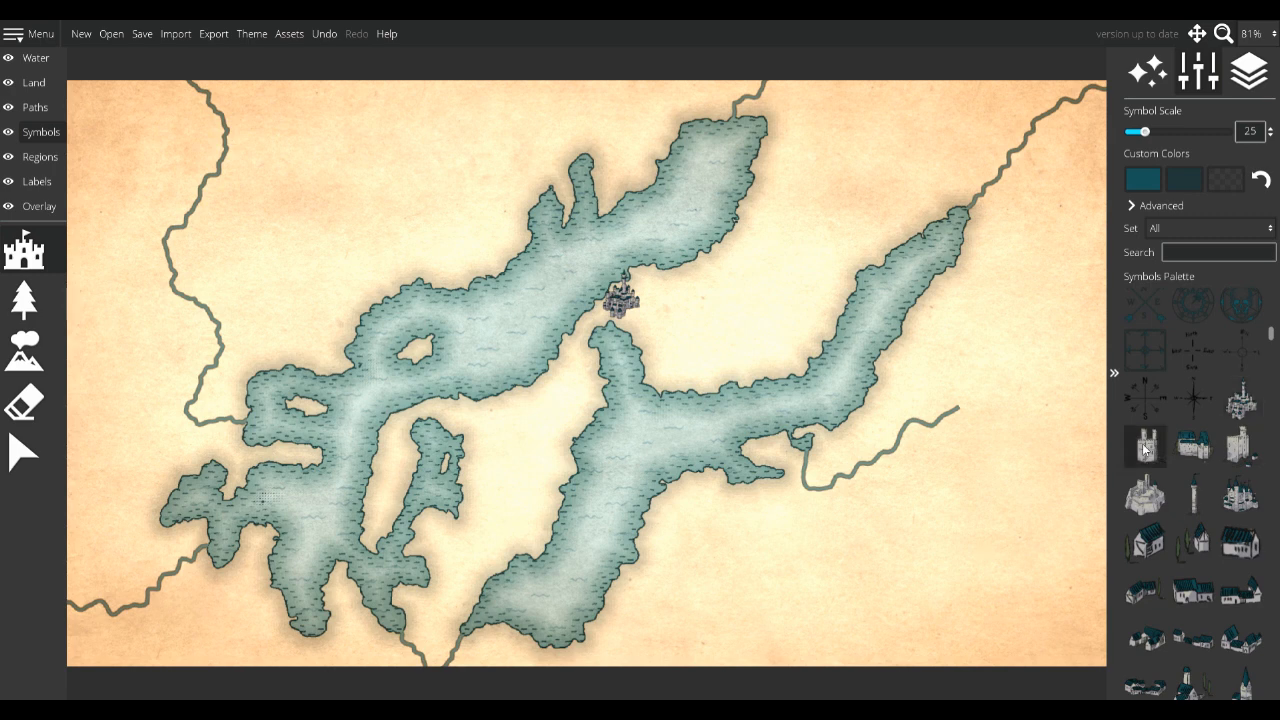
pyautogui.click(595, 345)
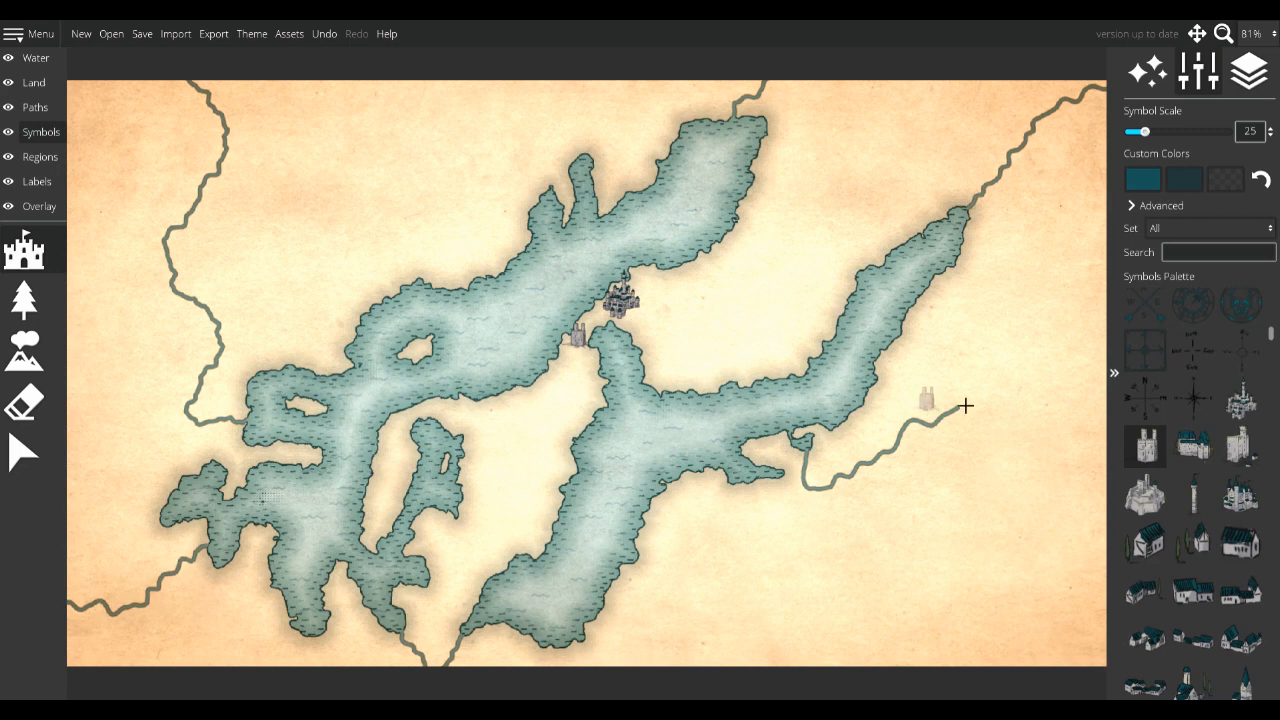
# Place a teal-roofed building and additional castle symbols around the castles on the land bridge between the two seas
pyautogui.click(1193, 445)
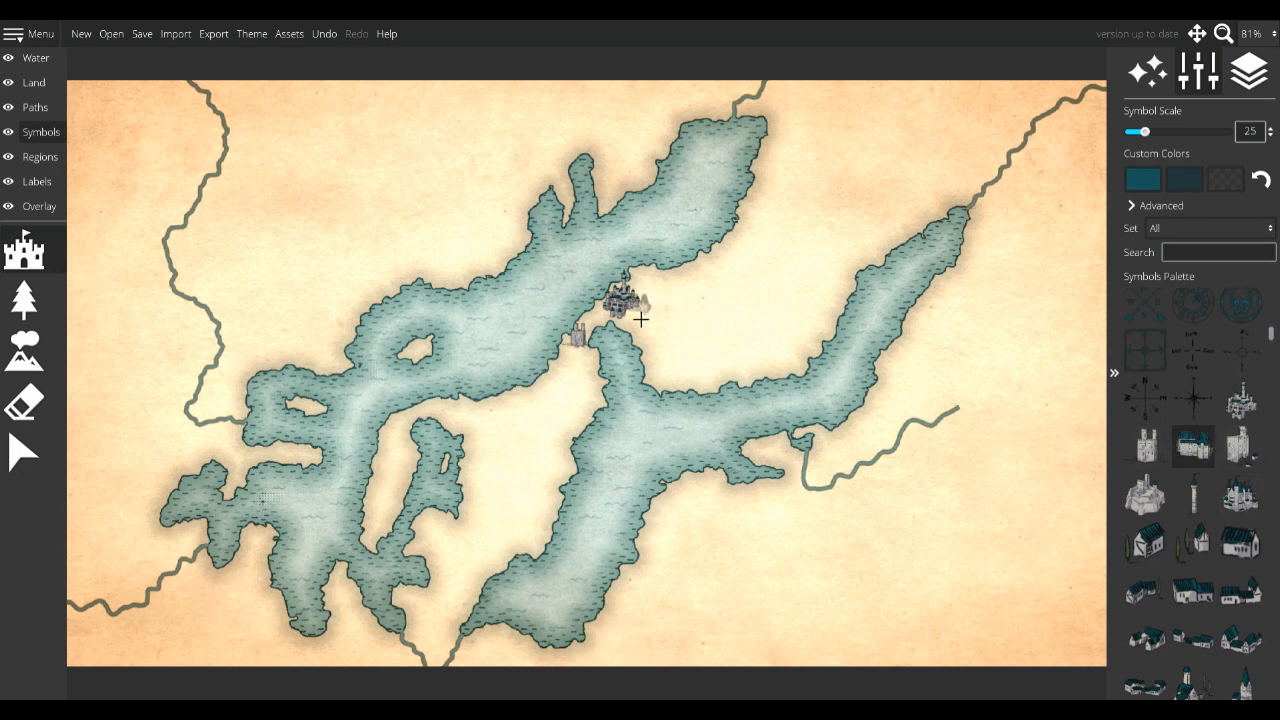
pyautogui.click(645, 330)
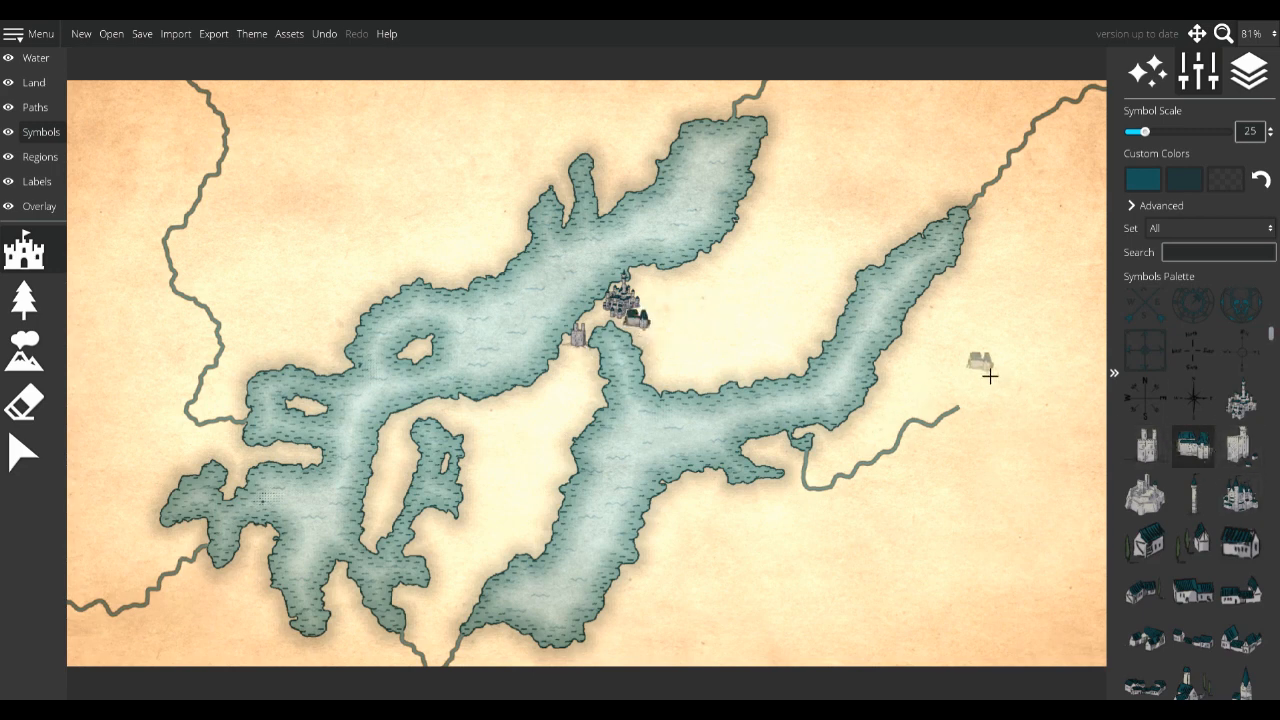
pyautogui.click(1240, 445)
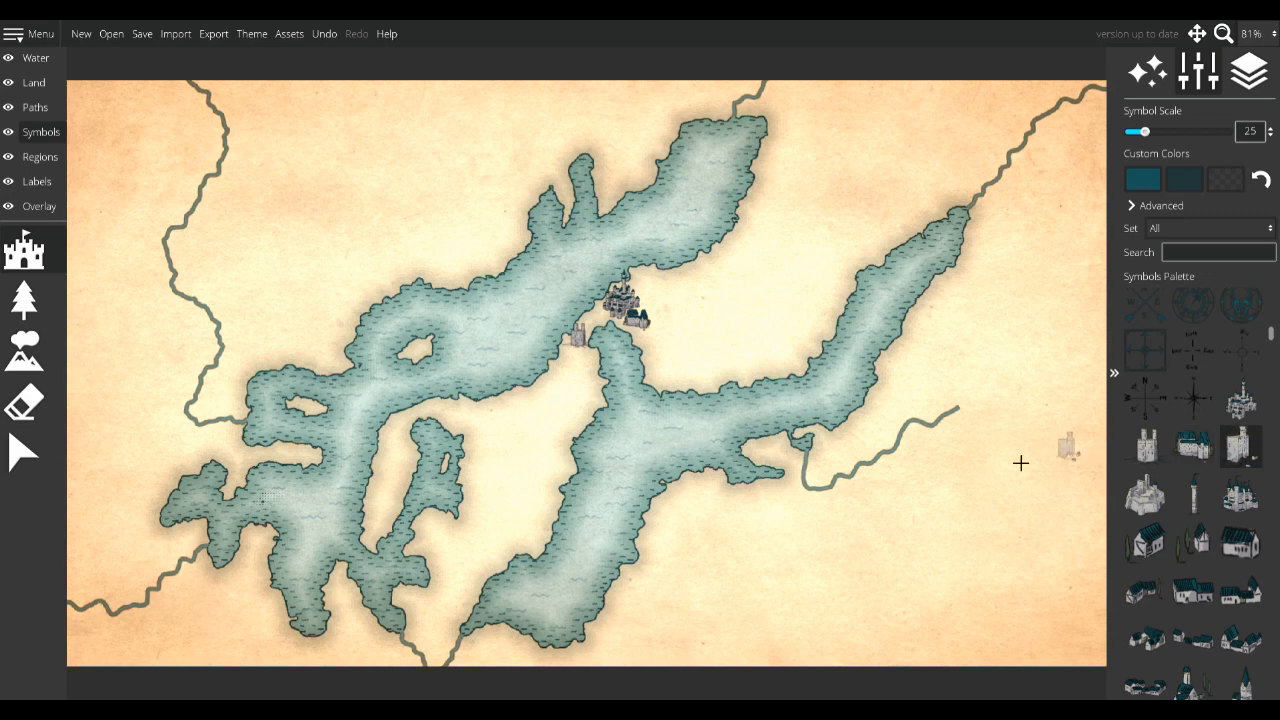
pyautogui.click(597, 369)
pyautogui.click(1193, 493)
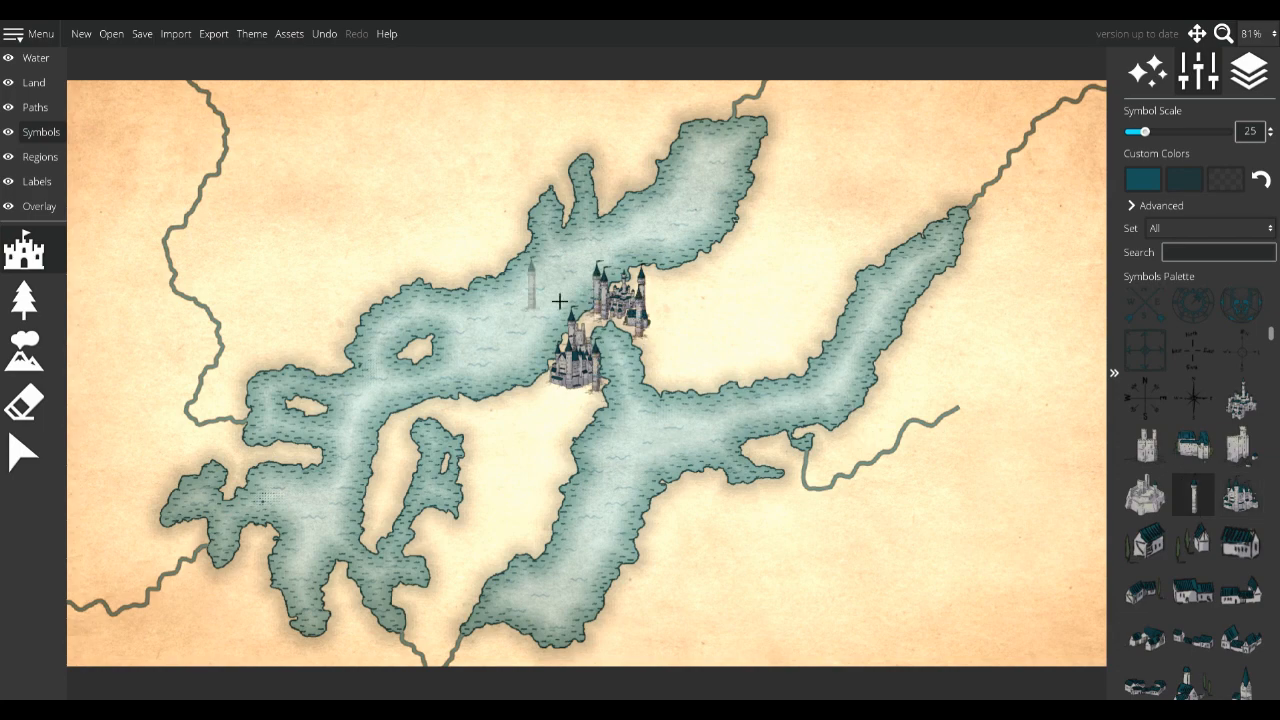
# From the Colored Ships set, place a sailing ship in the inlet beside the castles and a tall ship in the northwestern sea nearby
pyautogui.scroll(-5, 1190, 500)
pyautogui.click(1210, 228)
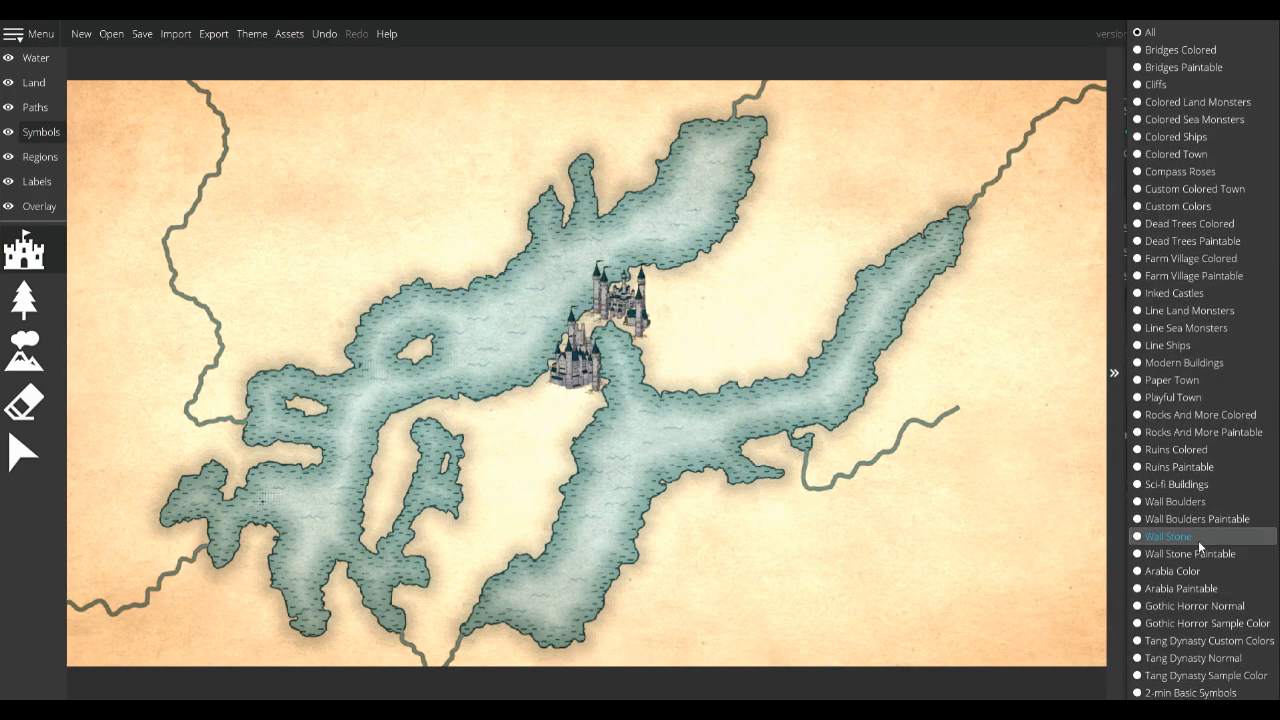
pyautogui.click(1191, 137)
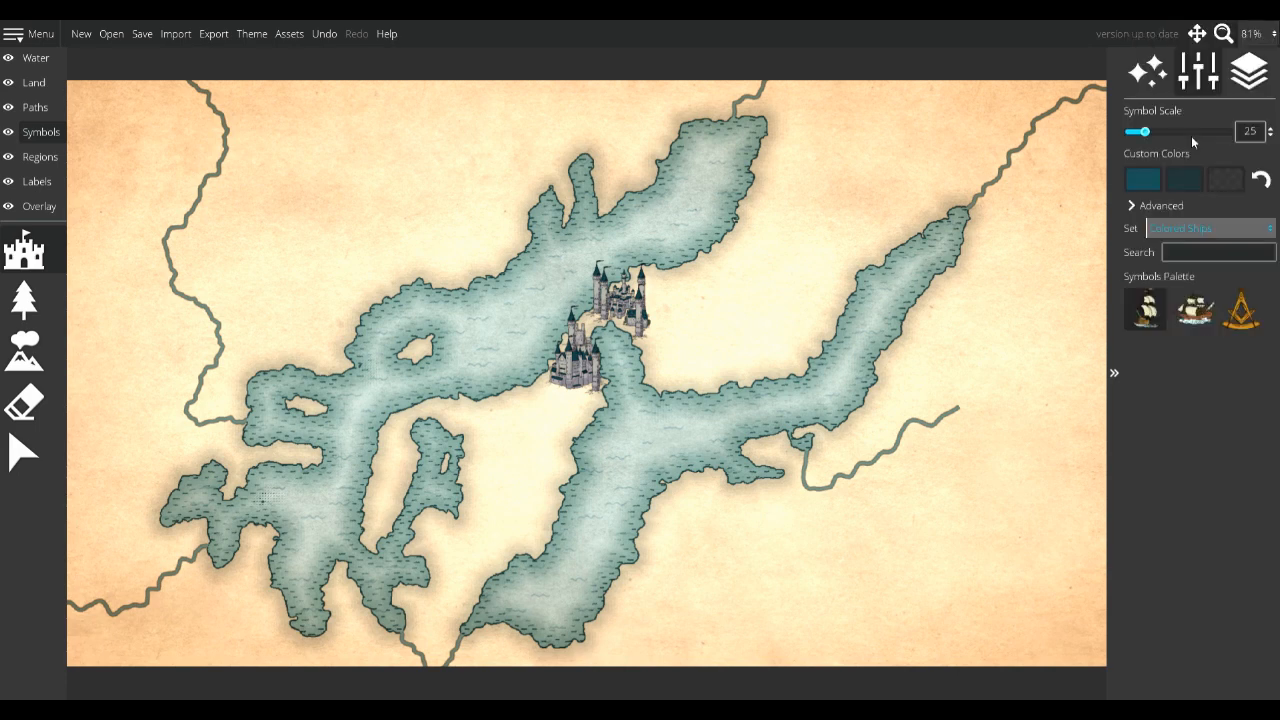
pyautogui.click(1238, 317)
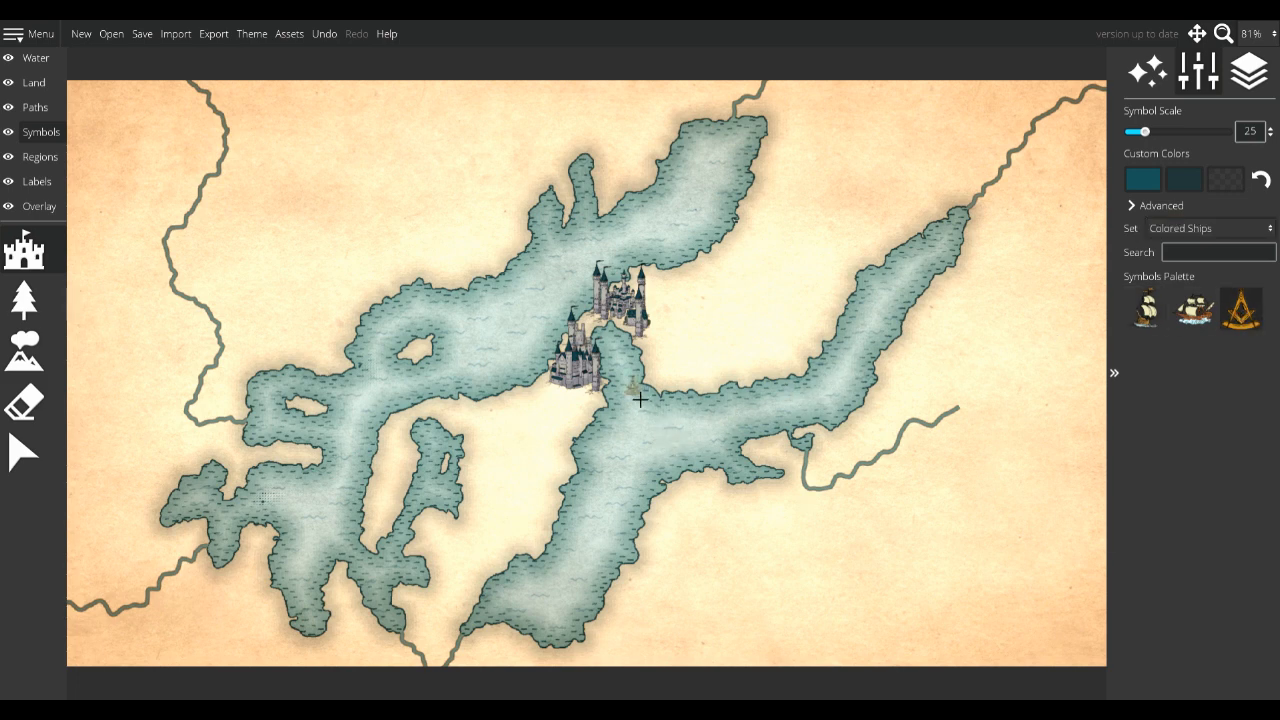
pyautogui.click(1193, 310)
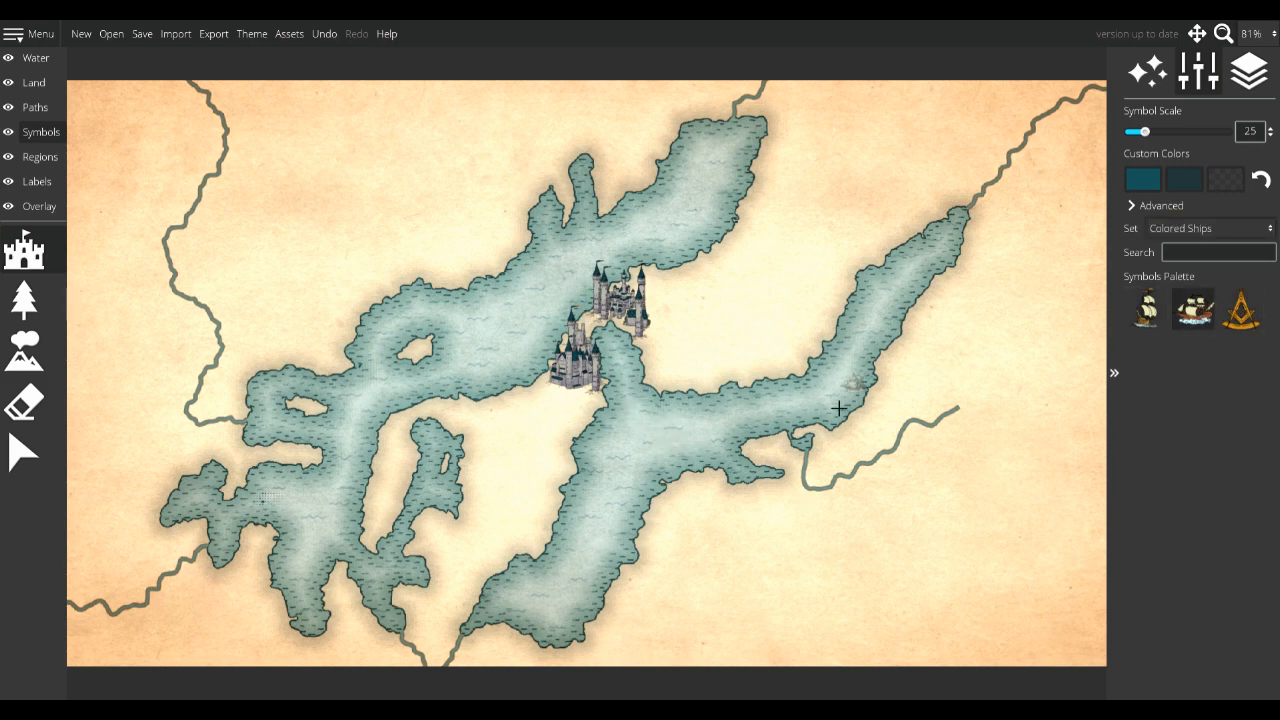
pyautogui.click(622, 353)
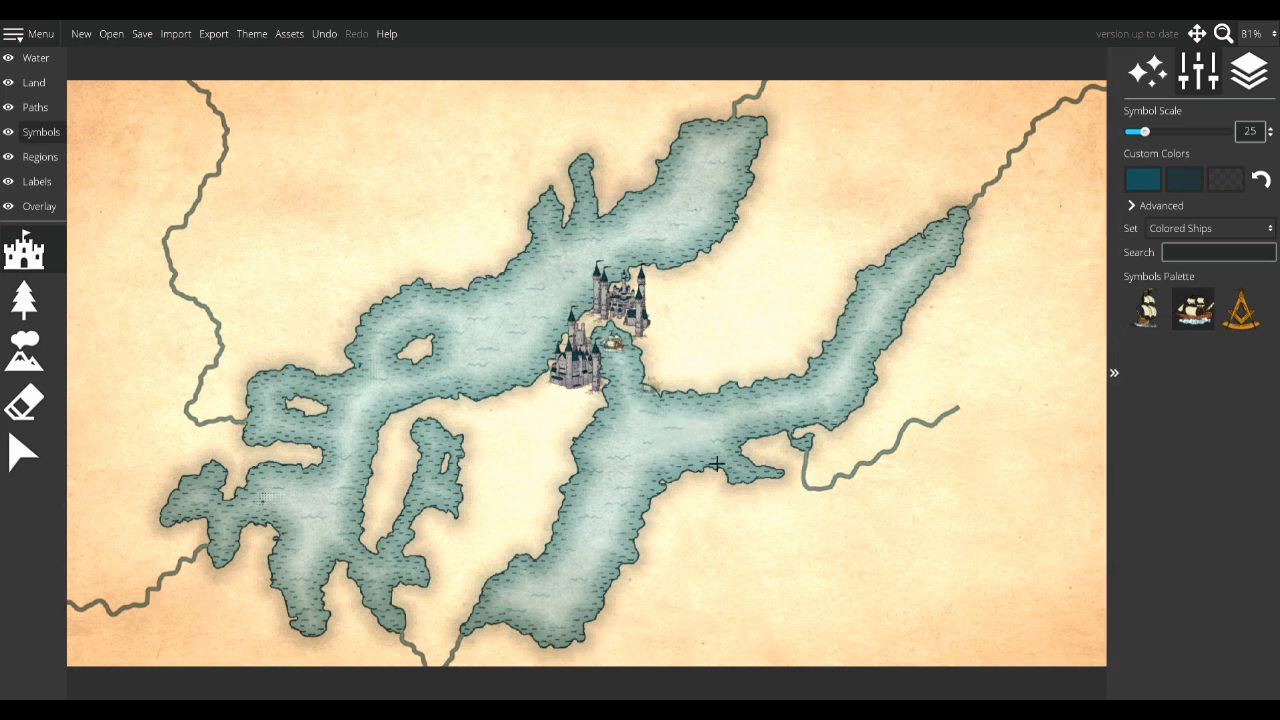
pyautogui.click(1146, 310)
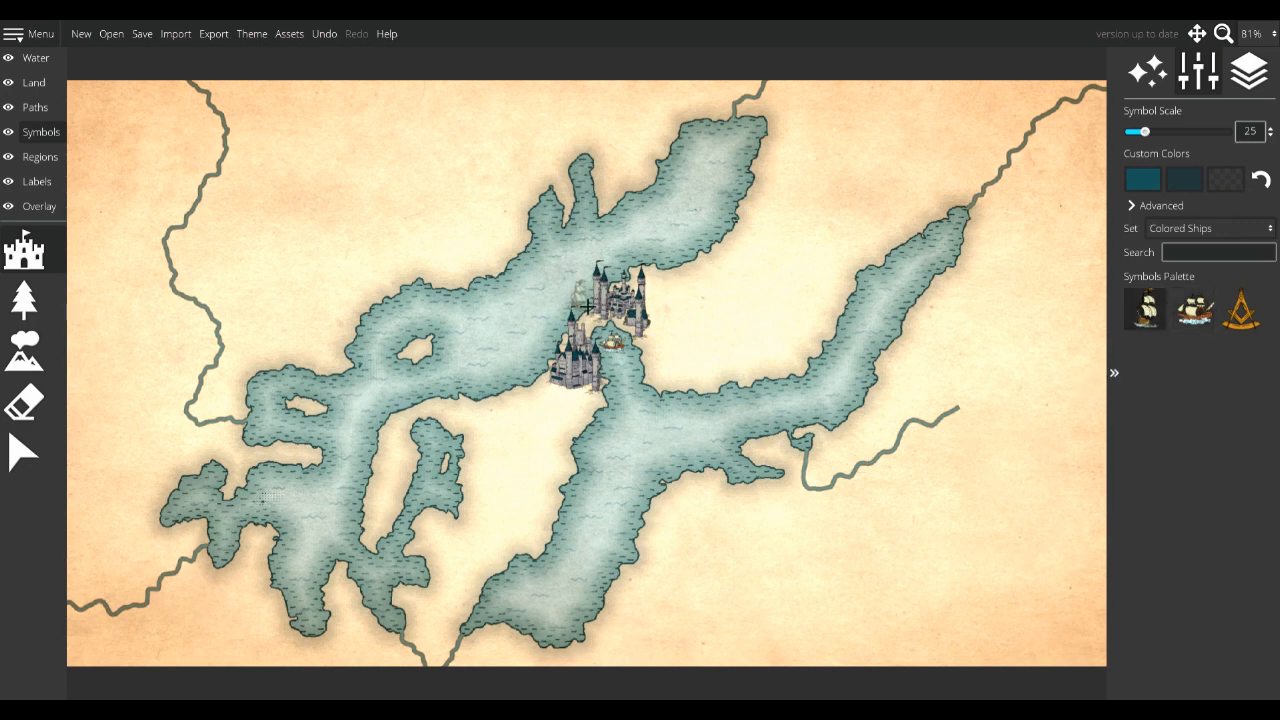
pyautogui.click(579, 299)
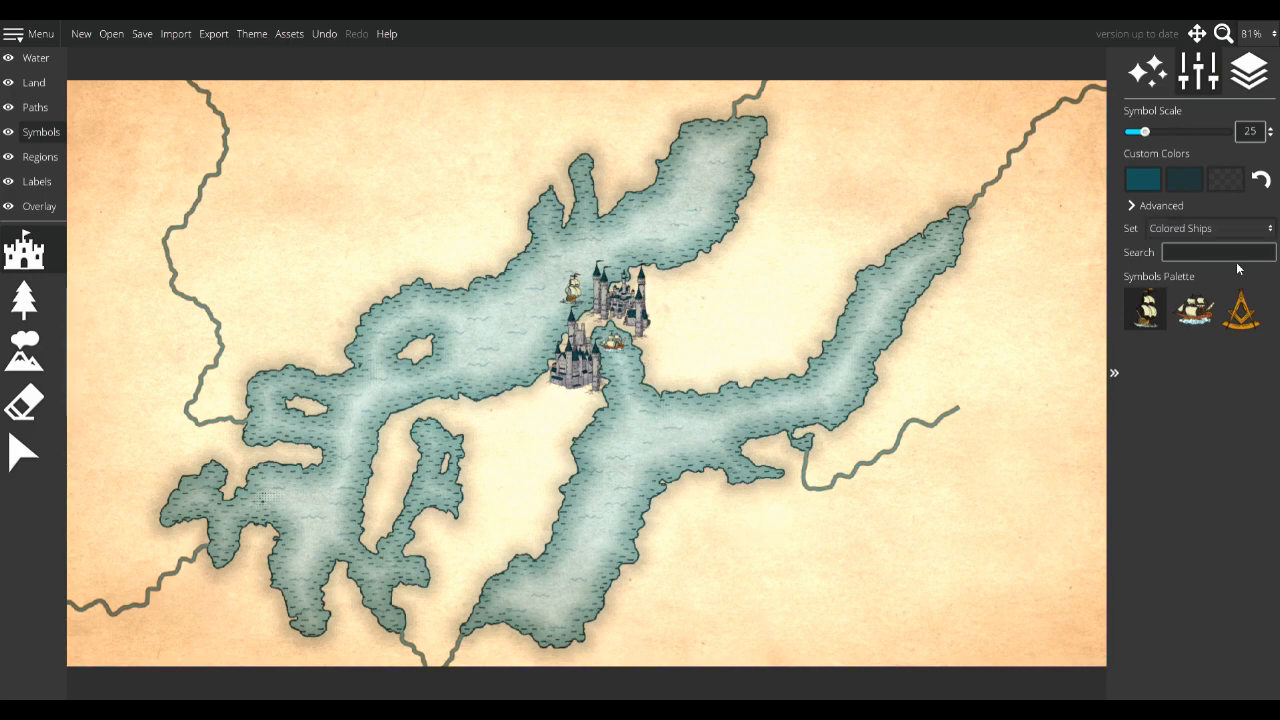
# From the Bridges Colored set, place a bridge across the inlet just south of the ship
pyautogui.click(1210, 228)
pyautogui.click(1181, 49)
pyautogui.click(1193, 357)
pyautogui.click(633, 376)
# Look through the Inked Castles, Gothic Horror, 2-min Castles and Paper Town sets for further settlement symbols
pyautogui.click(1210, 228)
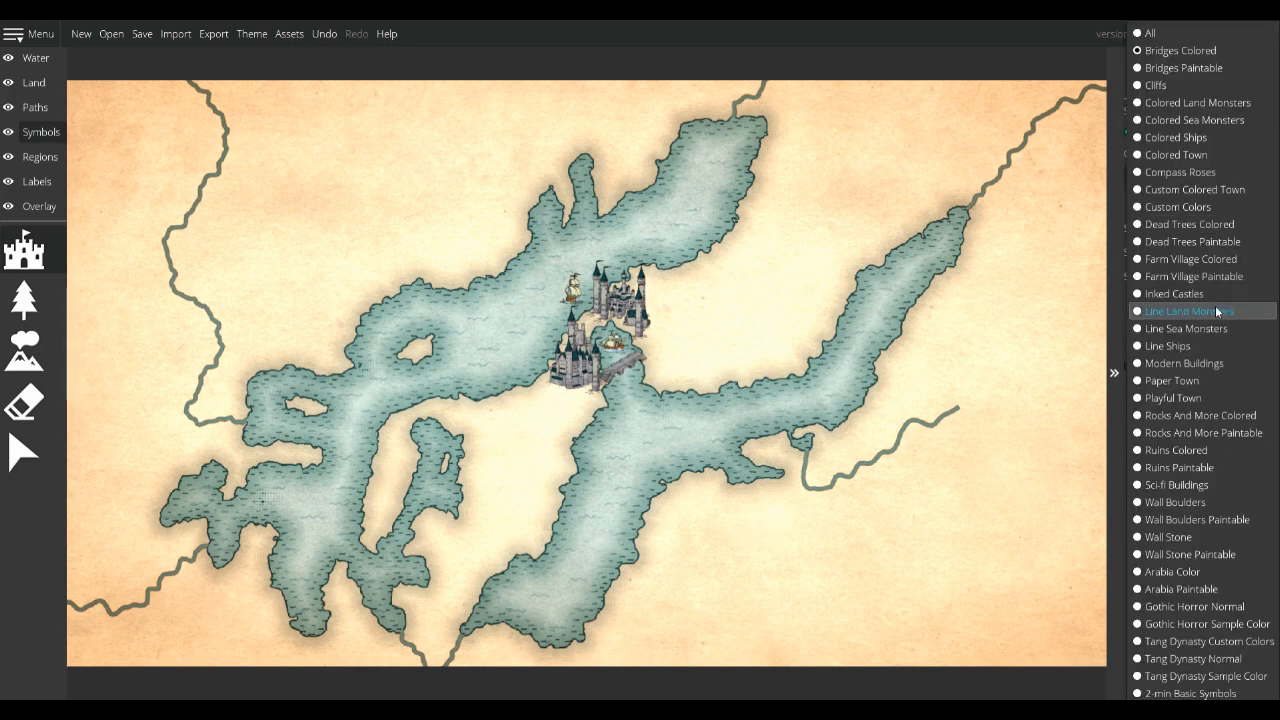
pyautogui.click(1172, 294)
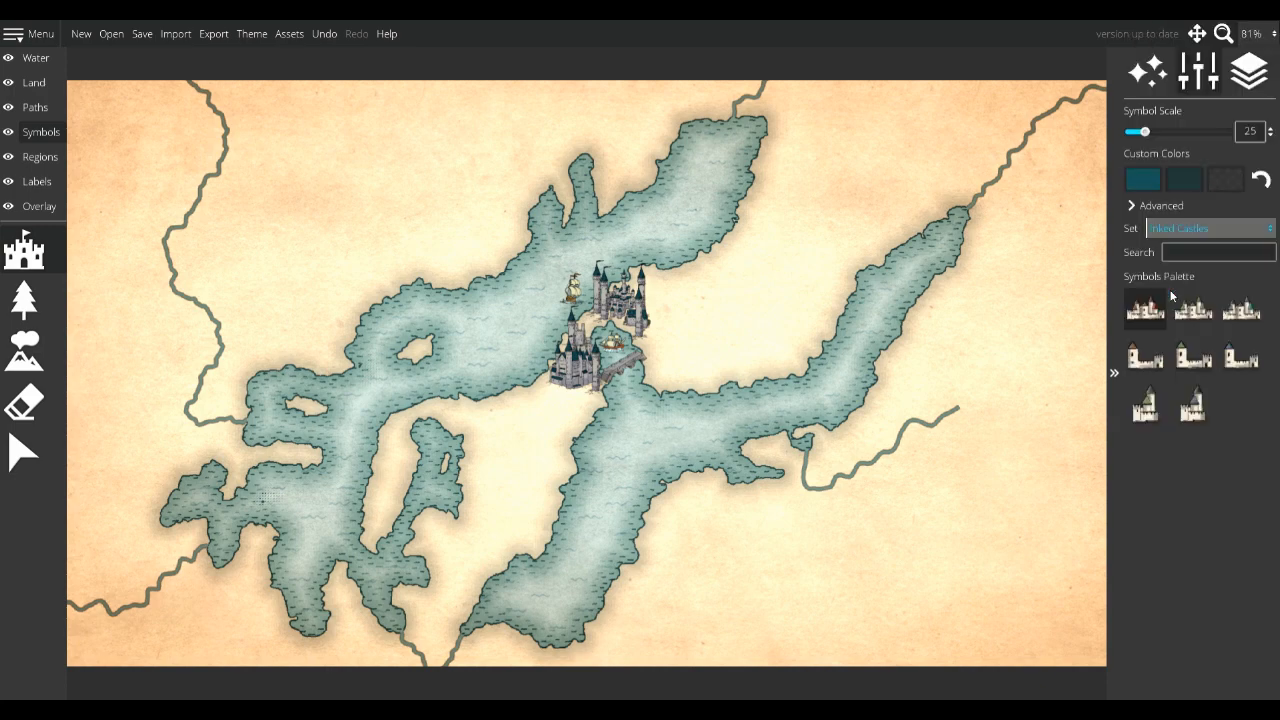
pyautogui.click(1210, 228)
pyautogui.click(1194, 606)
pyautogui.scroll(-5, 1203, 426)
pyautogui.click(1210, 228)
pyautogui.click(1207, 624)
pyautogui.click(1210, 228)
pyautogui.scroll(-5, 1205, 420)
pyautogui.click(1178, 599)
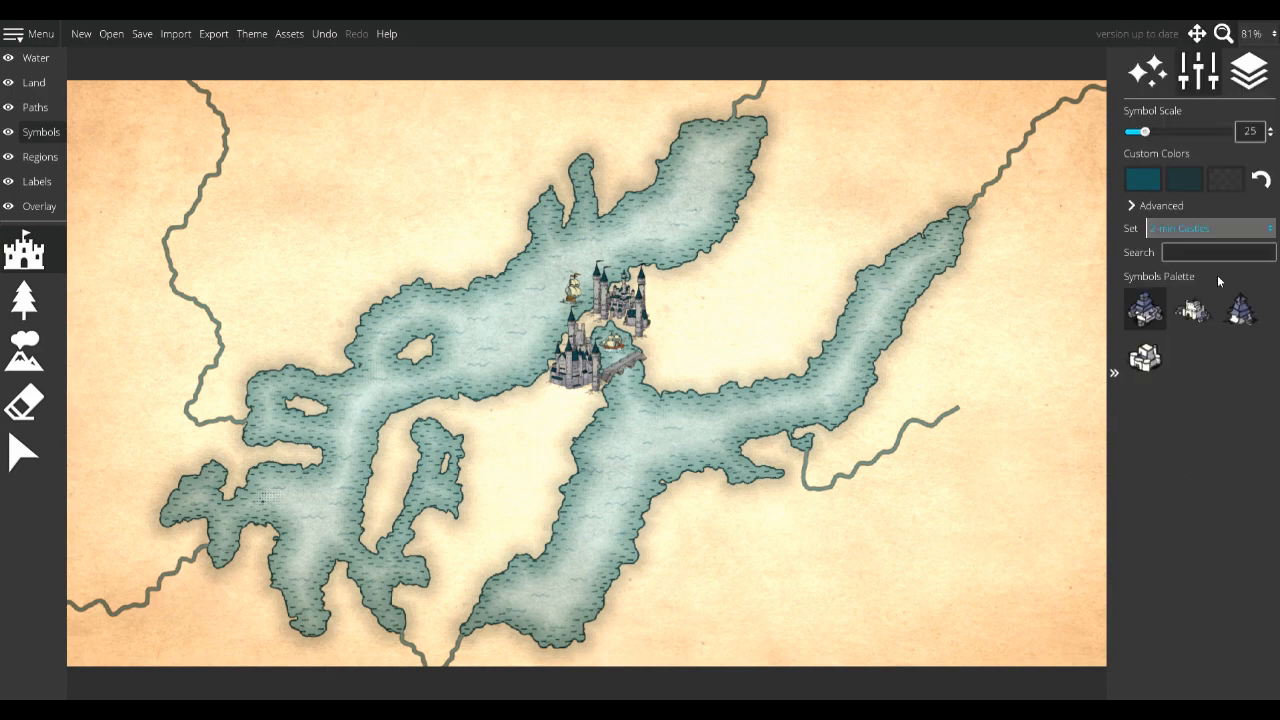
pyautogui.click(1210, 228)
pyautogui.scroll(-5, 1190, 420)
pyautogui.click(1185, 617)
pyautogui.click(1215, 228)
pyautogui.click(1190, 381)
pyautogui.click(1225, 228)
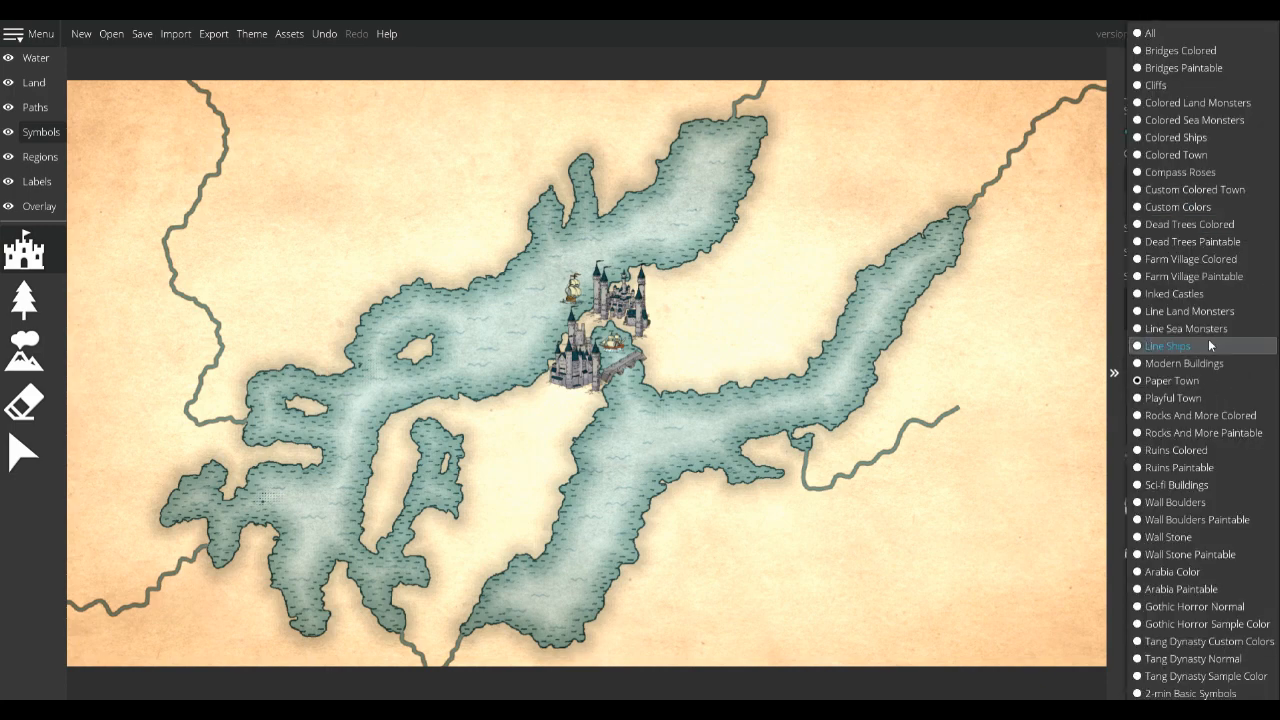
# With all symbol sets shown, place a red-roofed castle on the inlet's east shore and add red-topped towers beside the castles
pyautogui.click(1175, 34)
pyautogui.scroll(-10, 1200, 400)
pyautogui.scroll(3, 1195, 390)
pyautogui.click(1193, 381)
pyautogui.click(664, 351)
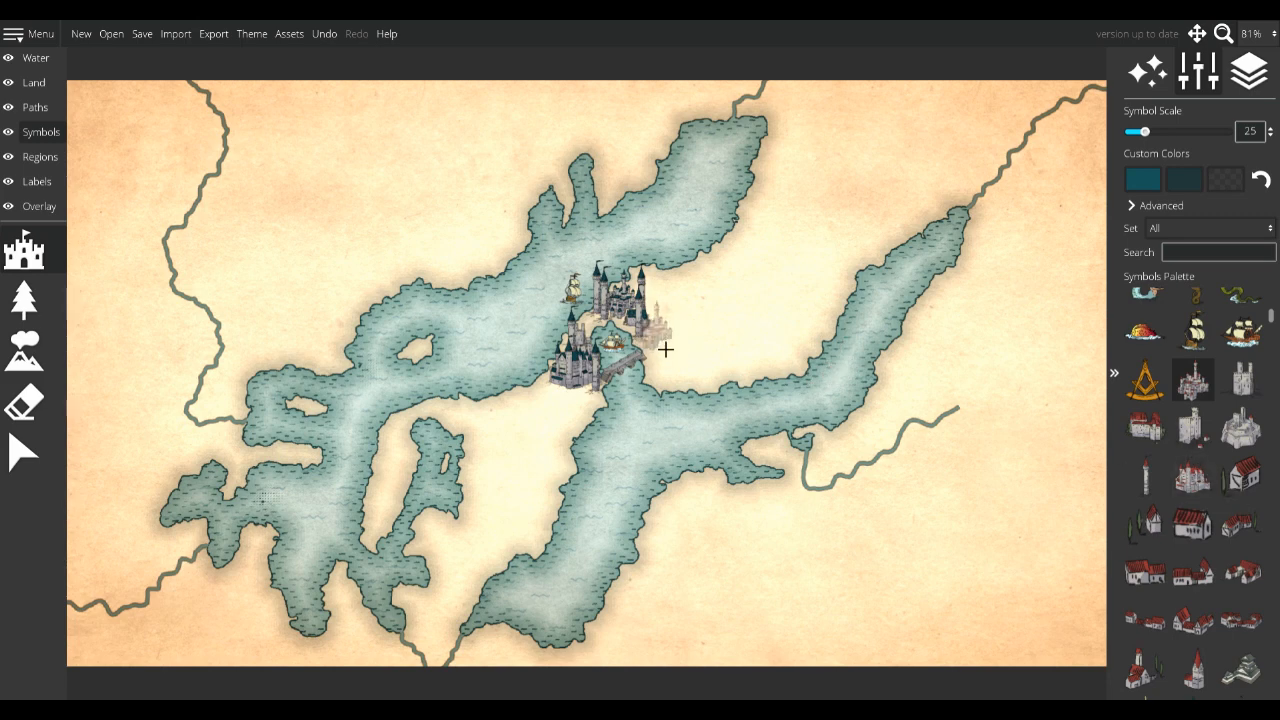
pyautogui.click(1145, 477)
# Scatter small red-roofed village clusters around the castles on both sides of the inlet
pyautogui.scroll(-2, 1220, 500)
pyautogui.click(1232, 519)
pyautogui.click(670, 379)
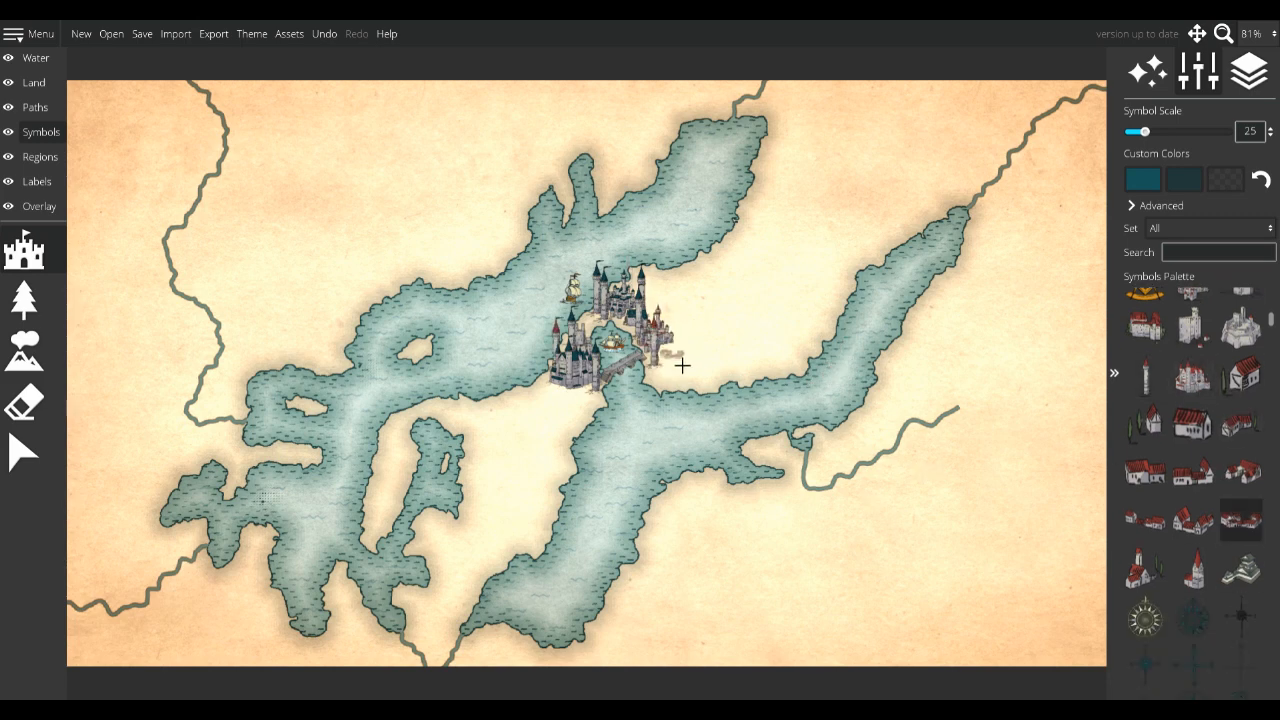
pyautogui.click(1241, 473)
pyautogui.click(592, 402)
pyautogui.click(553, 391)
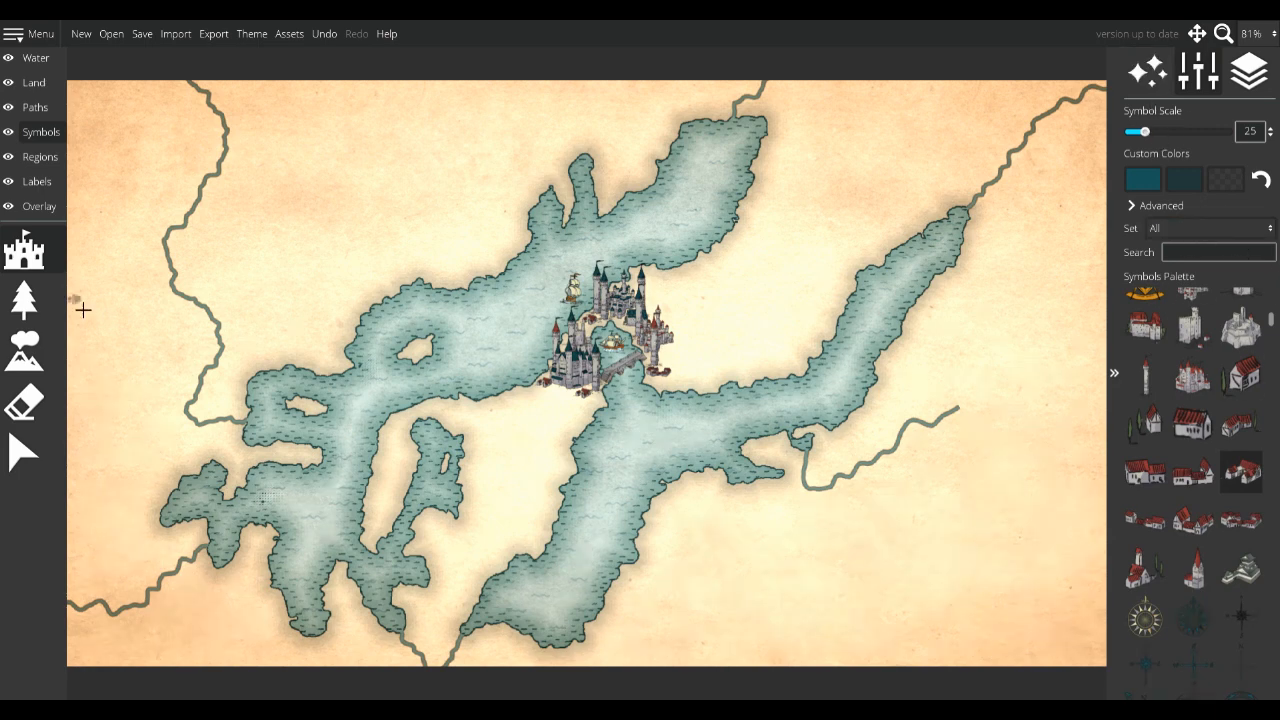
# Paint Playful Jagged Peaks mountains at scale 75 across the land between the two seas and along the map's east and southeast
pyautogui.click(22, 363)
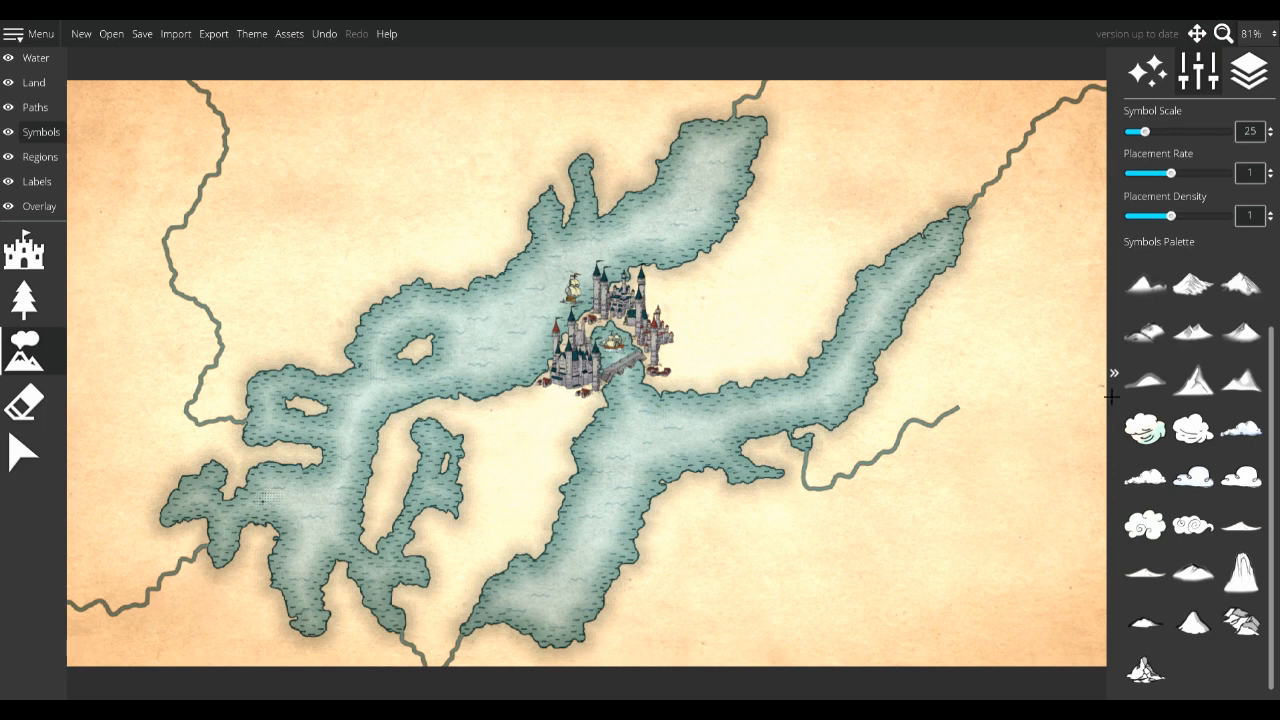
pyautogui.scroll(1, 1187, 440)
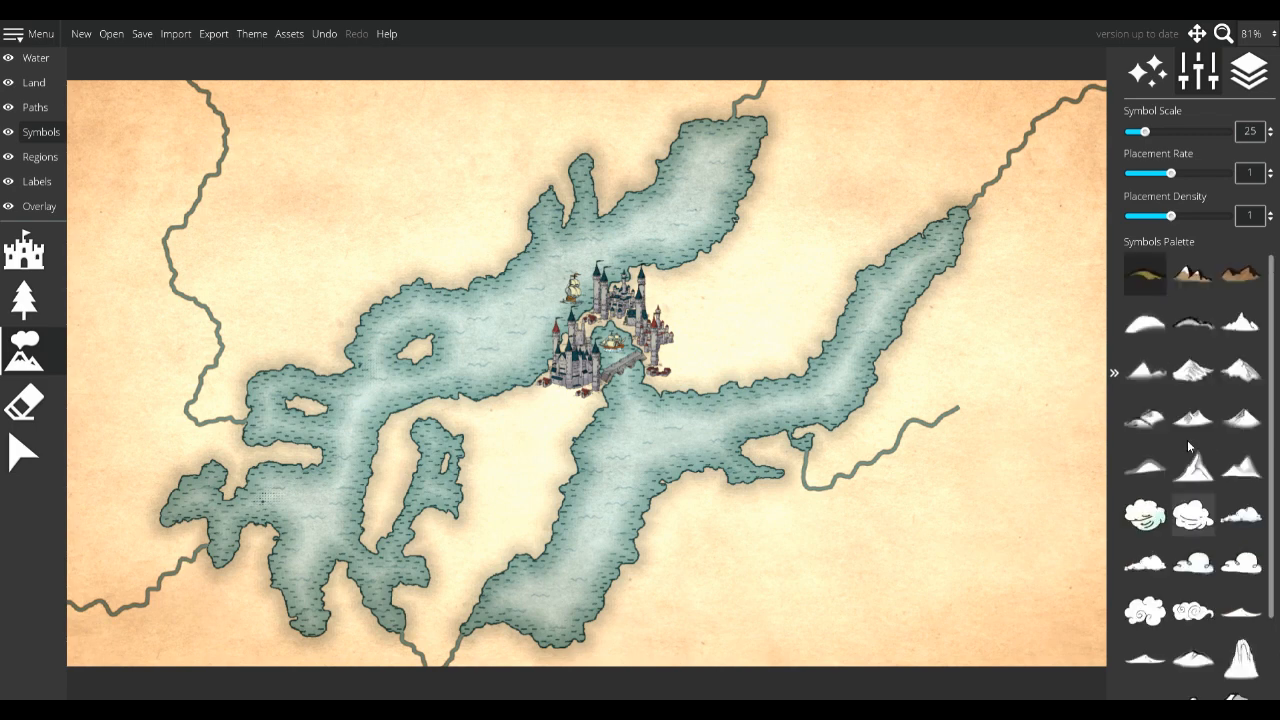
pyautogui.click(1240, 315)
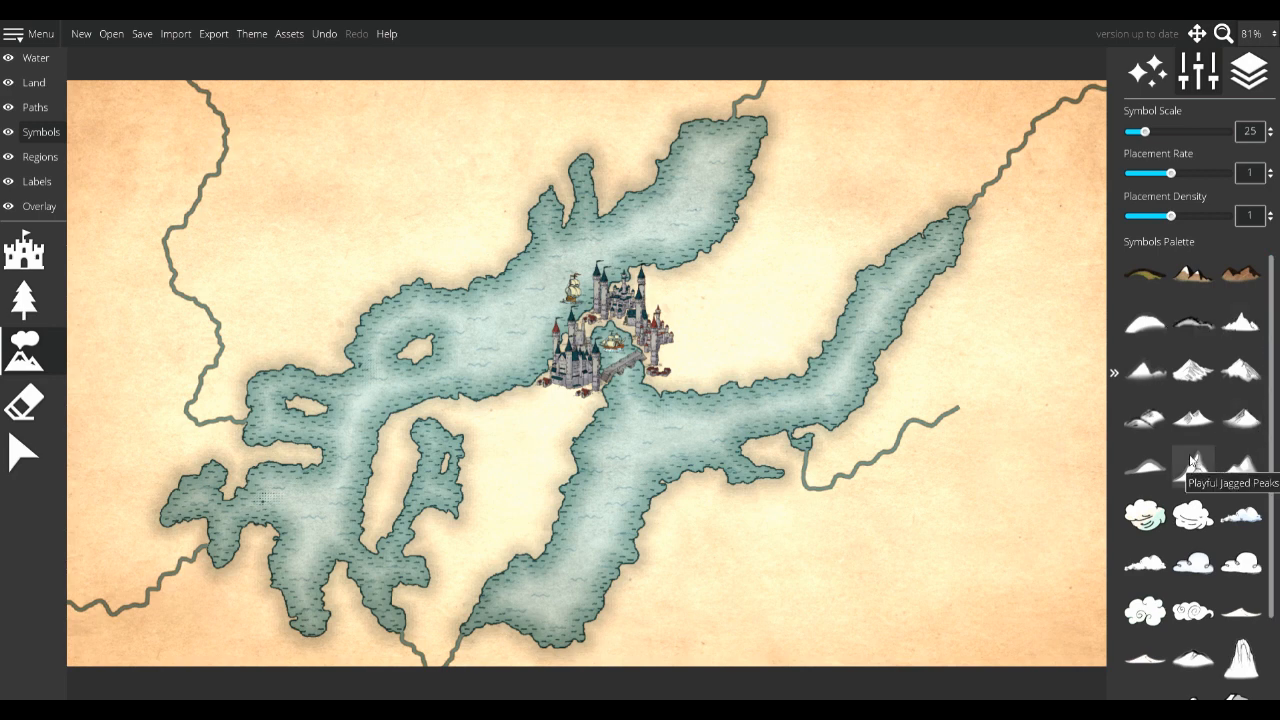
pyautogui.scroll(-2, 1197, 463)
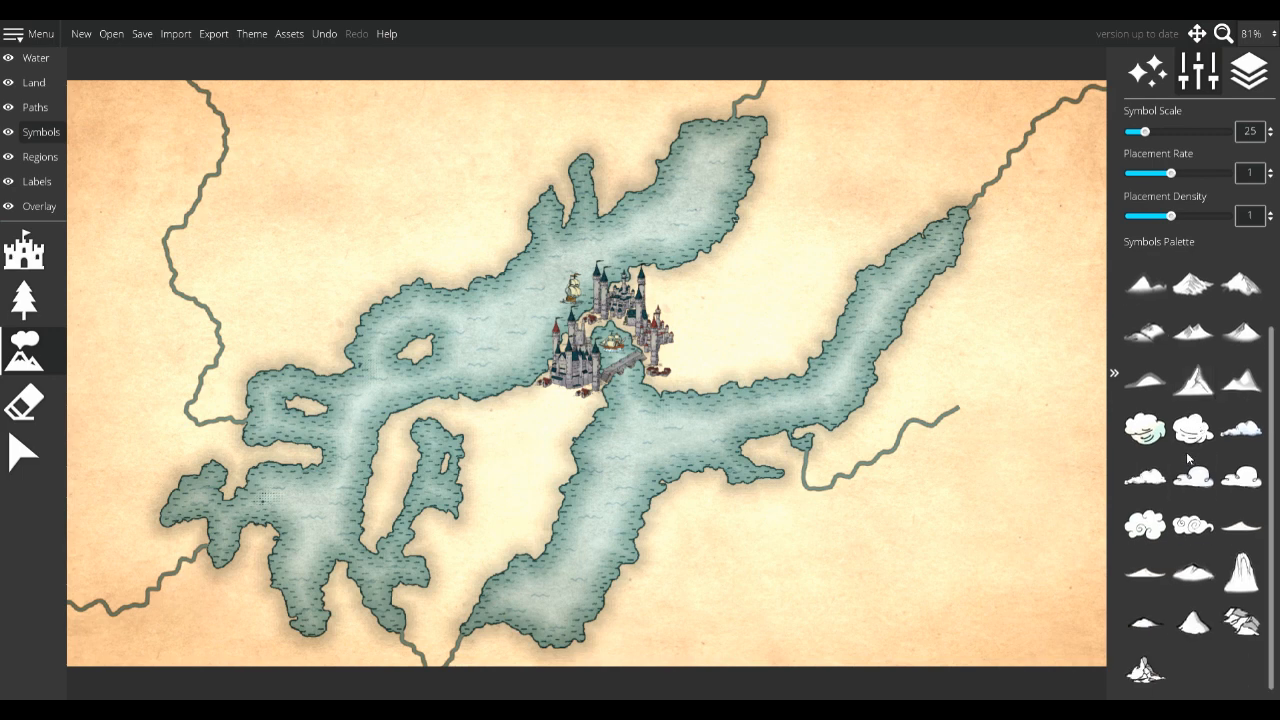
pyautogui.click(1194, 381)
pyautogui.click(1170, 132)
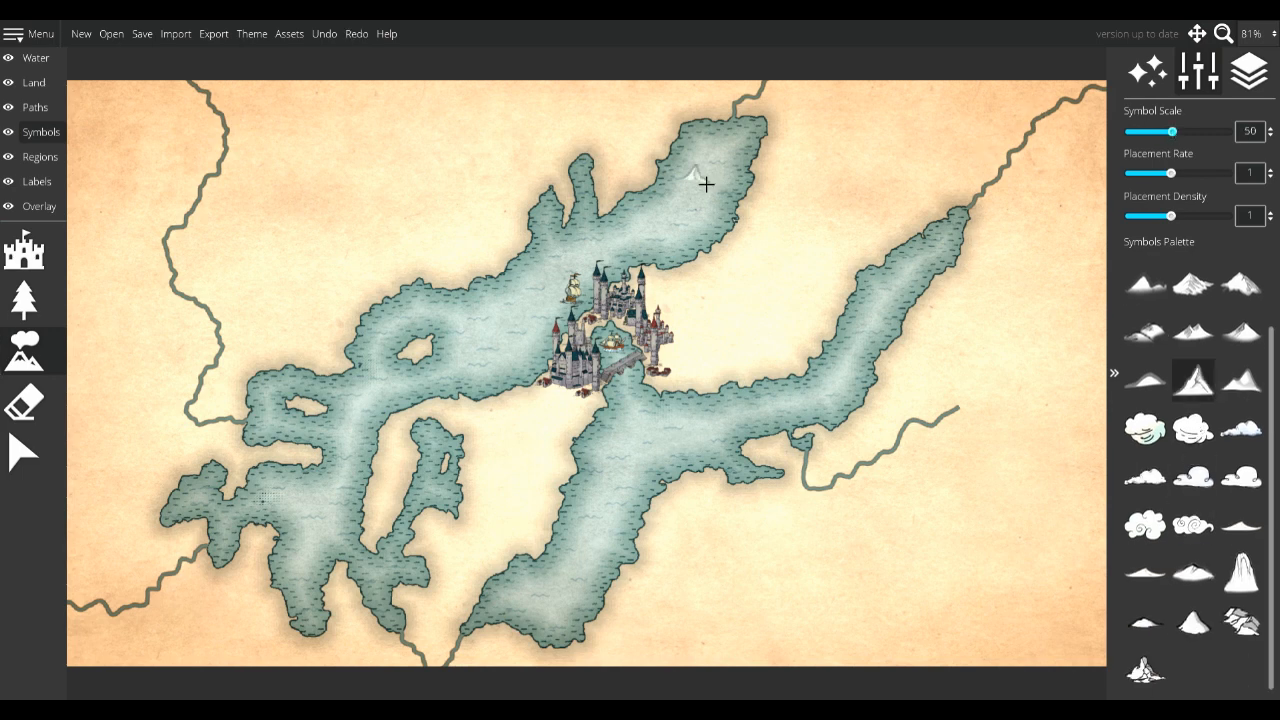
pyautogui.click(1201, 131)
pyautogui.moveTo(1045, 88)
pyautogui.mouseDown()
pyautogui.moveTo(897, 189)
pyautogui.moveTo(790, 331)
pyautogui.moveTo(709, 308)
pyautogui.moveTo(808, 153)
pyautogui.moveTo(996, 104)
pyautogui.moveTo(739, 330)
pyautogui.moveTo(990, 131)
pyautogui.mouseUp()
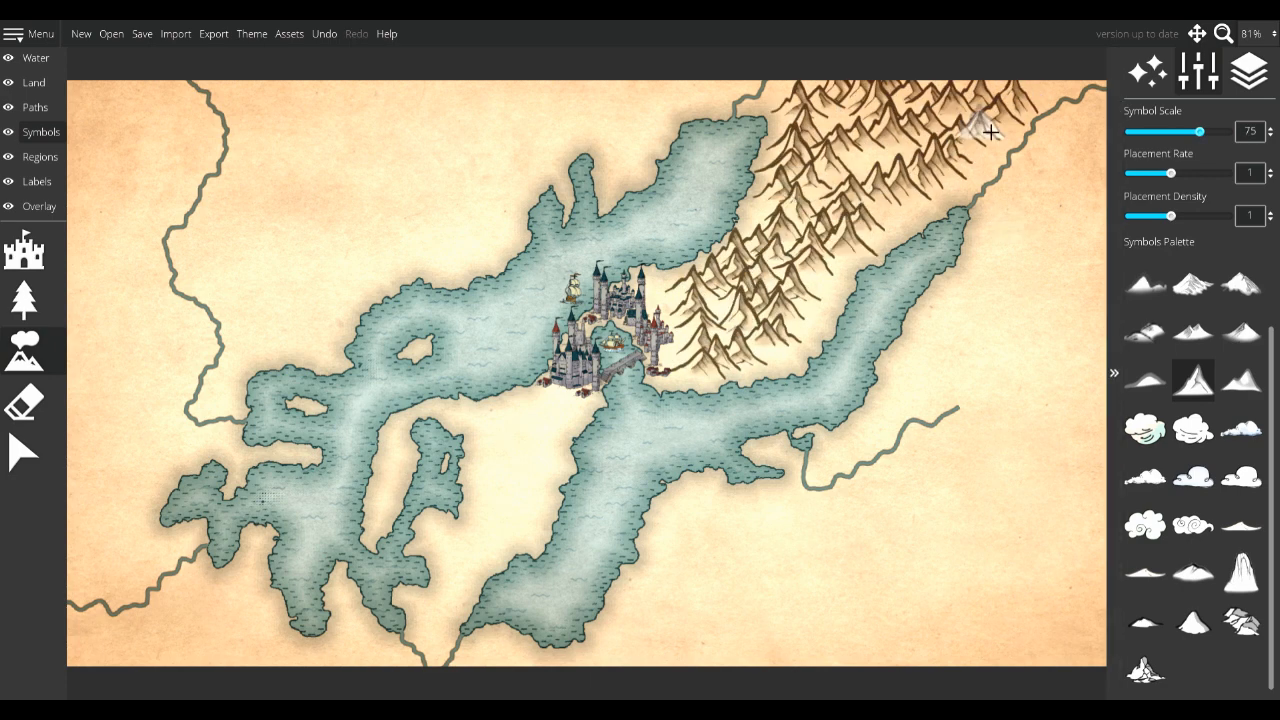
pyautogui.moveTo(846, 449); pyautogui.dragTo(1095, 135)
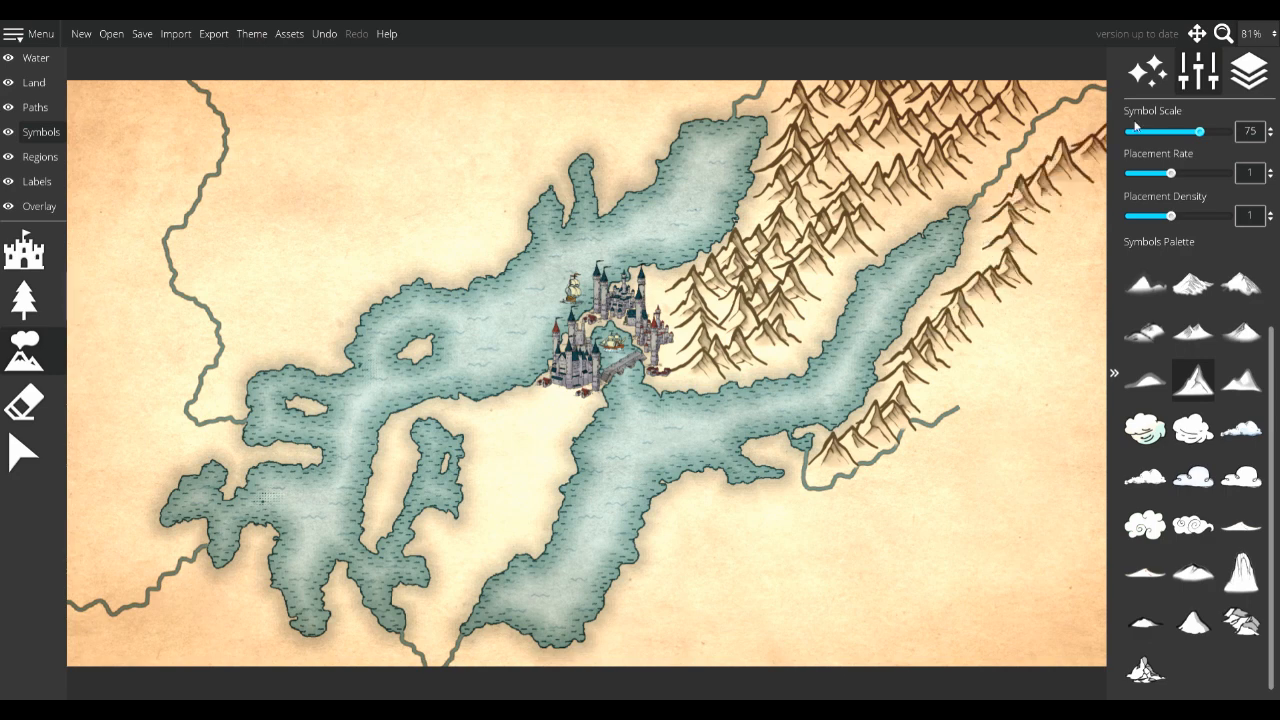
pyautogui.moveTo(954, 378)
pyautogui.mouseDown()
pyautogui.moveTo(1091, 215)
pyautogui.moveTo(970, 449)
pyautogui.moveTo(986, 444)
pyautogui.moveTo(845, 534)
pyautogui.moveTo(693, 536)
pyautogui.moveTo(636, 655)
pyautogui.moveTo(863, 623)
pyautogui.moveTo(1101, 378)
pyautogui.moveTo(1033, 551)
pyautogui.moveTo(914, 623)
pyautogui.mouseUp()
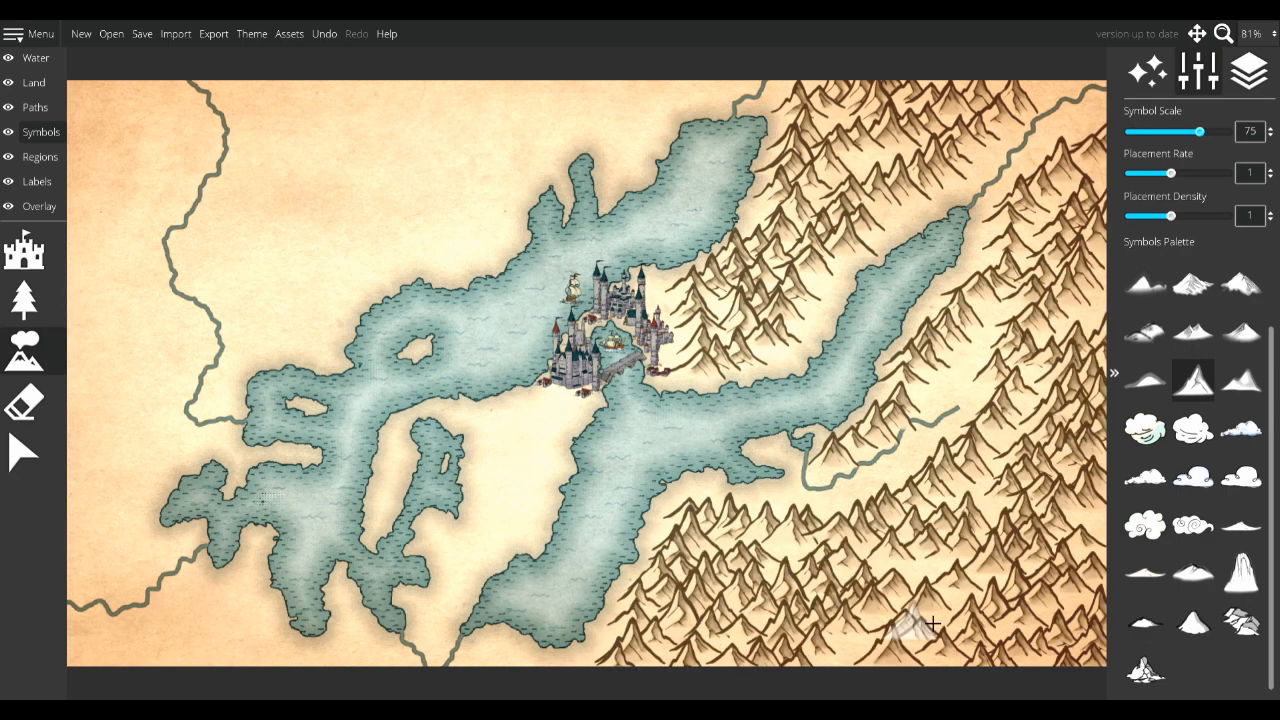
# Draw the inland river from the small eastern cove northeast into the mountains, with a short eastern tributary
pyautogui.click(36, 57)
pyautogui.click(24, 301)
pyautogui.moveTo(818, 489)
pyautogui.mouseDown()
pyautogui.moveTo(875, 494)
pyautogui.moveTo(864, 494)
pyautogui.moveTo(920, 460)
pyautogui.moveTo(982, 364)
pyautogui.moveTo(964, 397)
pyautogui.moveTo(994, 377)
pyautogui.moveTo(988, 327)
pyautogui.mouseUp()
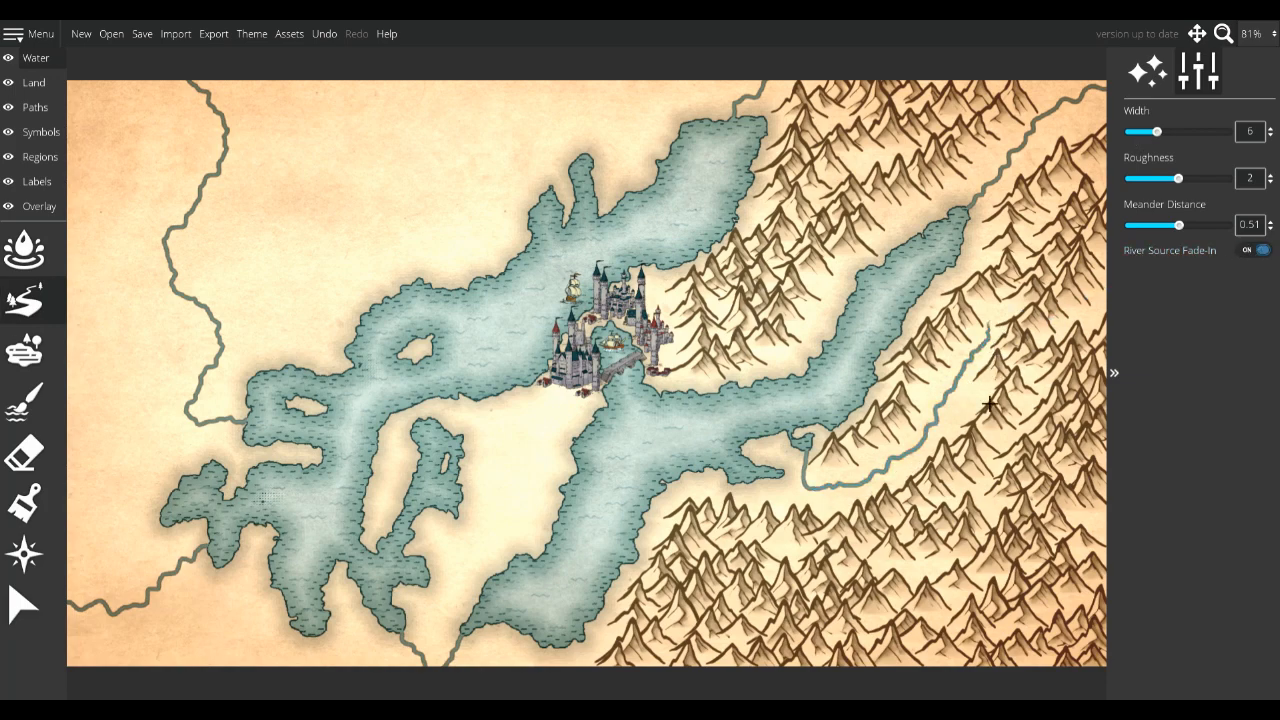
# Paint jagged peaks on the land southwest of the castles, and smaller ones down the narrow peninsula beside it
pyautogui.click(40, 131)
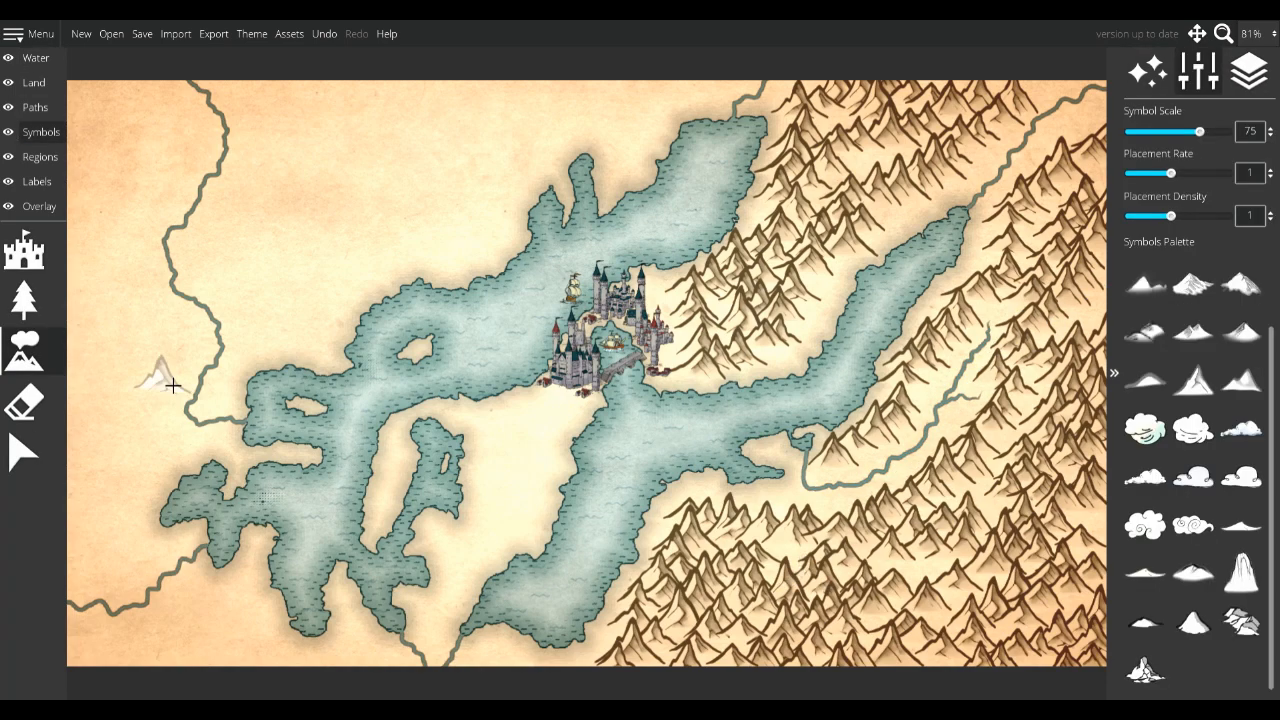
pyautogui.moveTo(505, 515)
pyautogui.mouseDown()
pyautogui.moveTo(523, 523)
pyautogui.moveTo(480, 420)
pyautogui.mouseUp()
pyautogui.moveTo(1199, 131); pyautogui.dragTo(1167, 131)
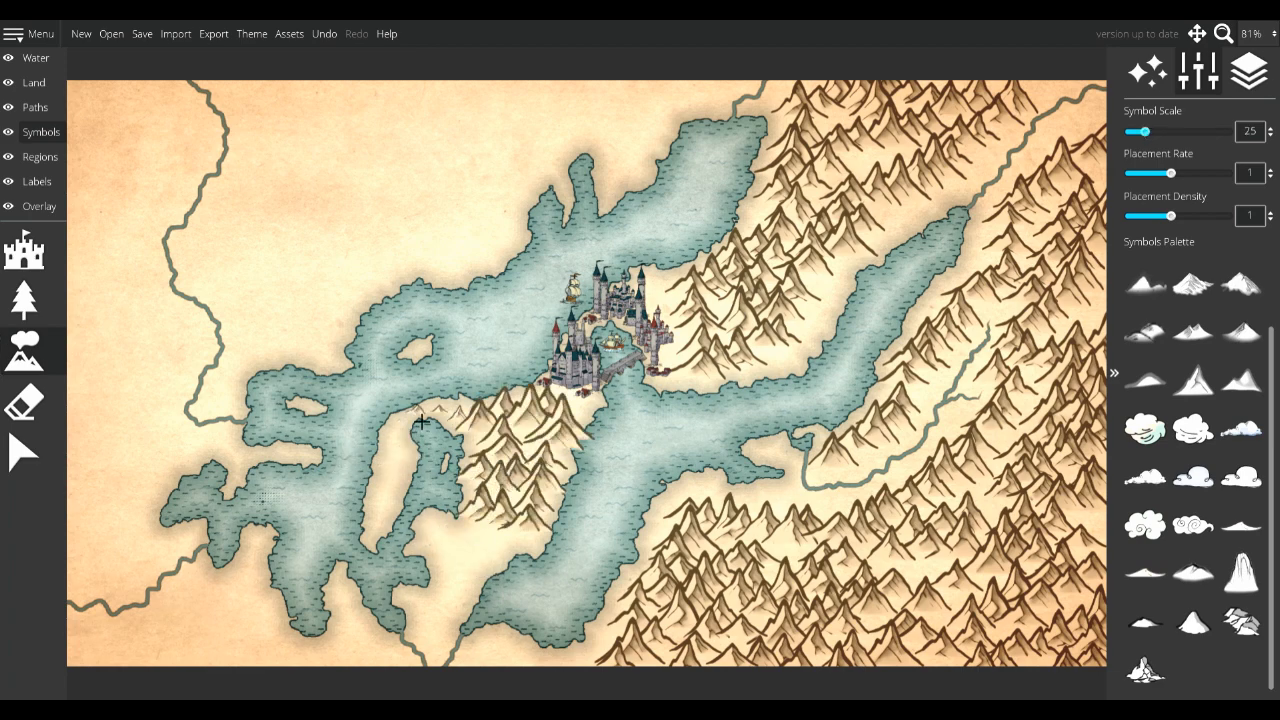
pyautogui.moveTo(408, 428); pyautogui.dragTo(388, 518)
# Erase peaks at the narrow peninsula's southern end and refill it with jagged peaks at scale 25
pyautogui.click(24, 402)
pyautogui.click(383, 514)
pyautogui.click(24, 352)
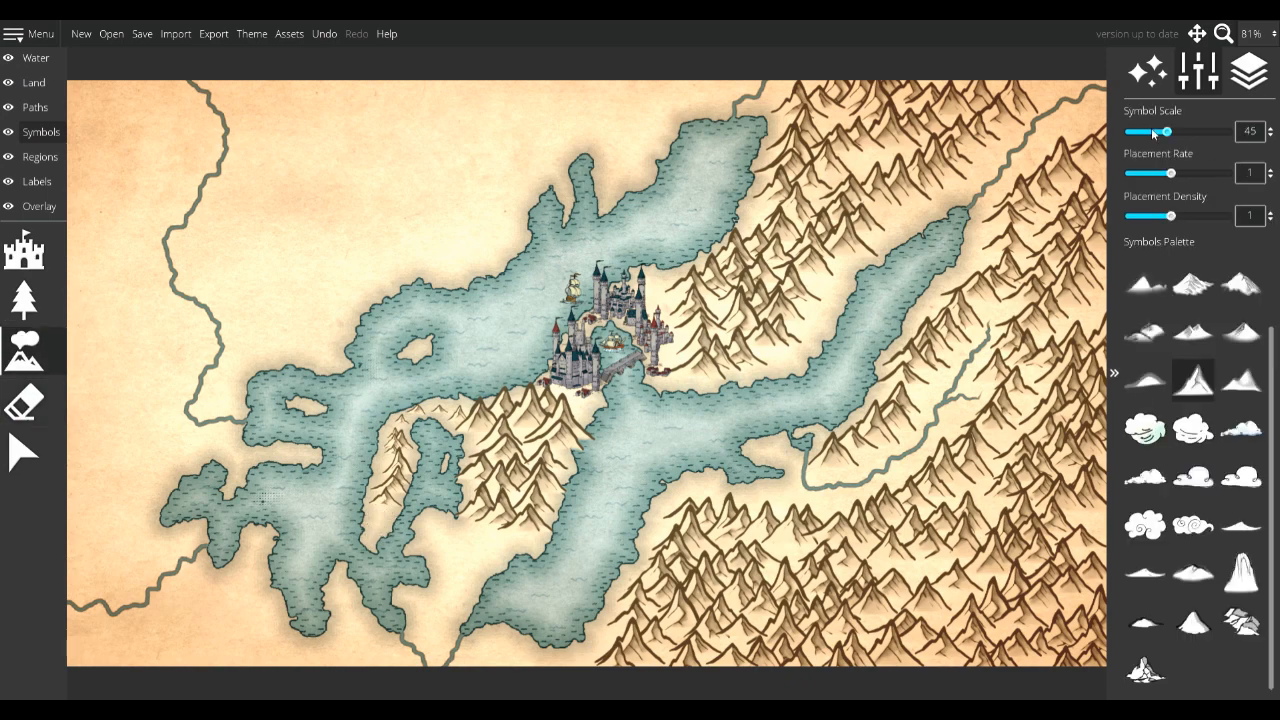
pyautogui.moveTo(1164, 132); pyautogui.dragTo(1145, 132)
pyautogui.moveTo(386, 536); pyautogui.dragTo(400, 521)
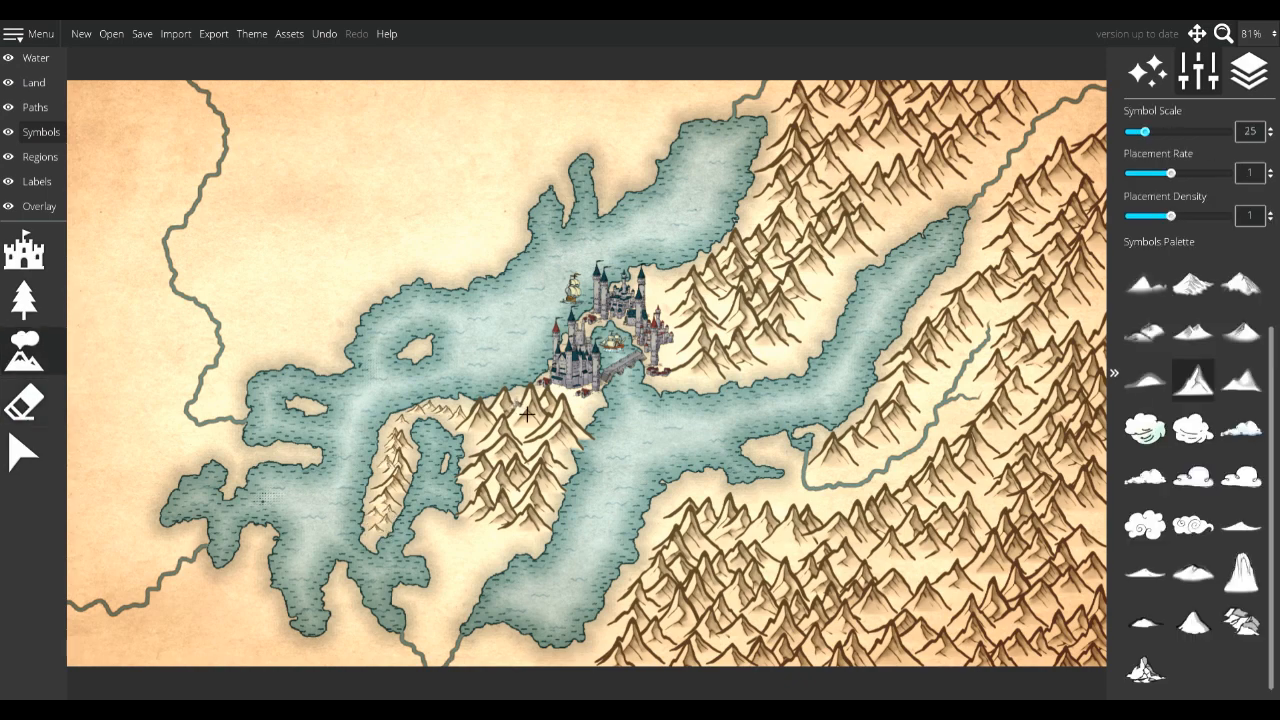
# Paint jagged peaks at scale 50 in the map's southwest corner below the river, and erase strays near the sea inlet
pyautogui.scroll(5, 513, 496)
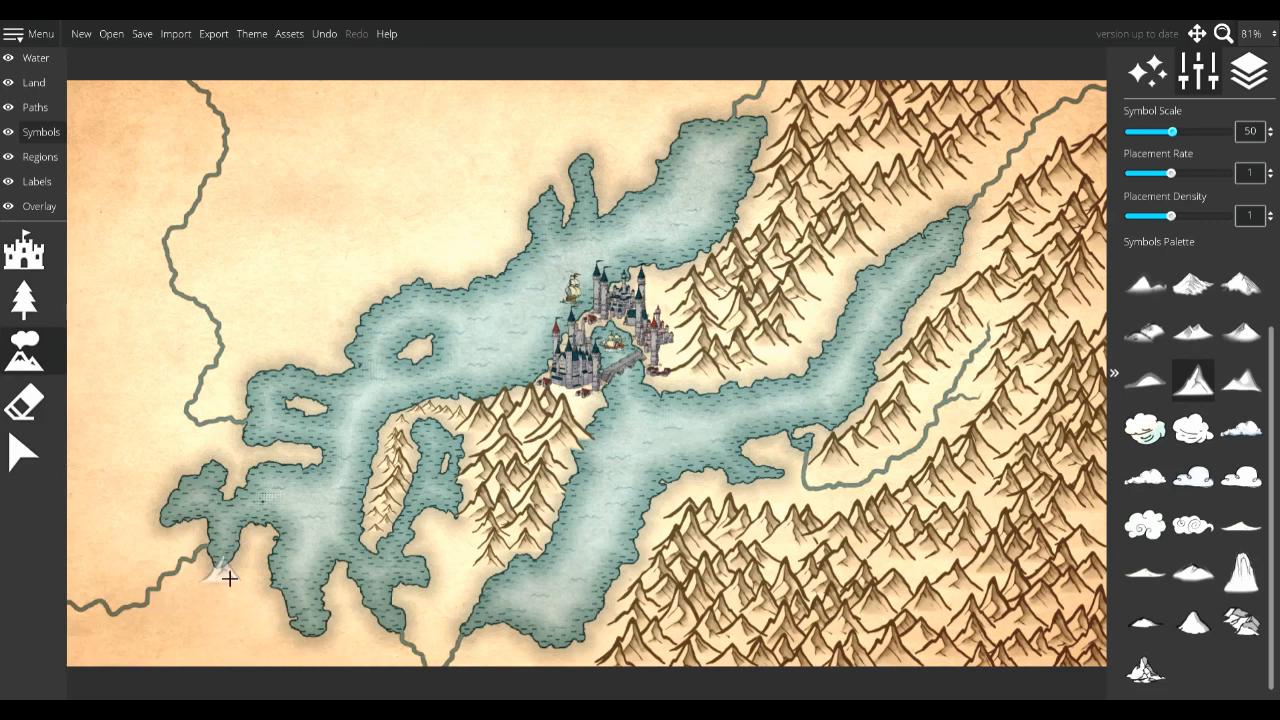
pyautogui.moveTo(229, 577)
pyautogui.mouseDown()
pyautogui.moveTo(120, 650)
pyautogui.moveTo(229, 634)
pyautogui.mouseUp()
pyautogui.press('e')
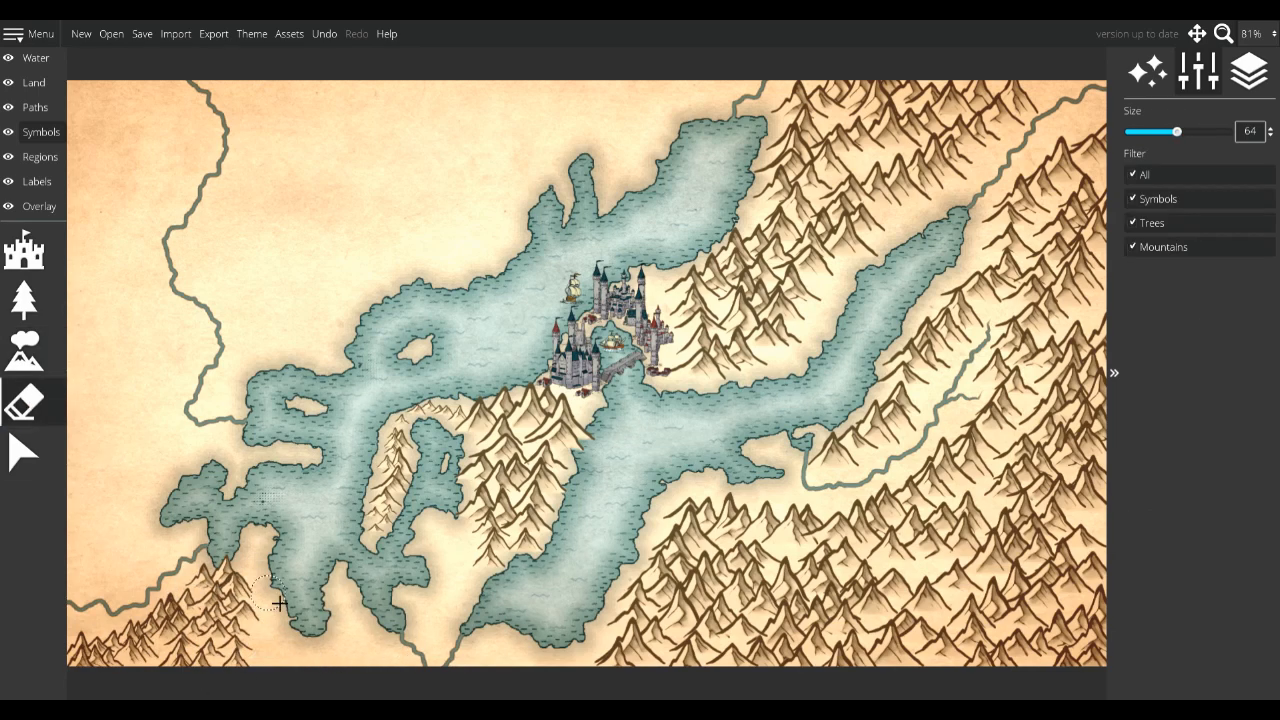
# Paint jagged peaks at scale 65 along the map's western edge up to the northwest corner, reducing placement density to 0.8
pyautogui.click(24, 350)
pyautogui.scroll(3, 90, 432)
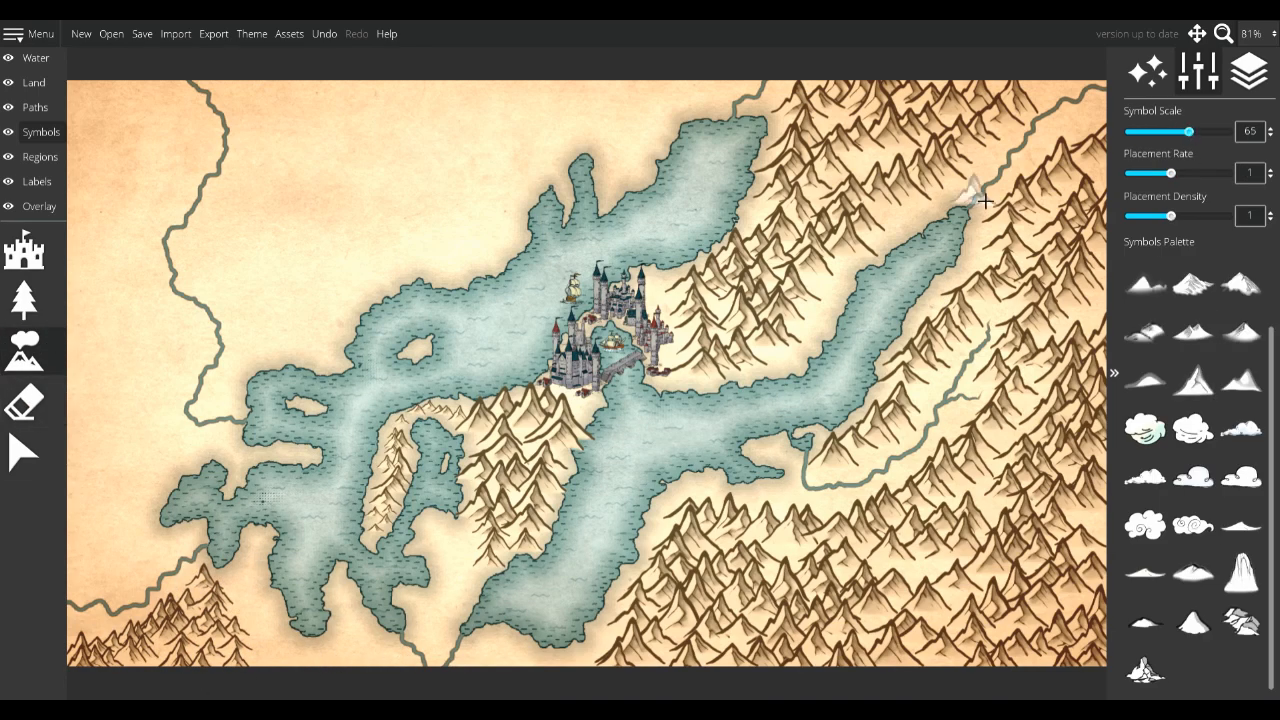
pyautogui.moveTo(143, 537); pyautogui.dragTo(86, 555)
pyautogui.moveTo(1171, 216); pyautogui.dragTo(1161, 216)
pyautogui.moveTo(103, 545)
pyautogui.mouseDown()
pyautogui.moveTo(175, 350)
pyautogui.moveTo(98, 98)
pyautogui.mouseUp()
pyautogui.click(41, 132)
pyautogui.click(25, 345)
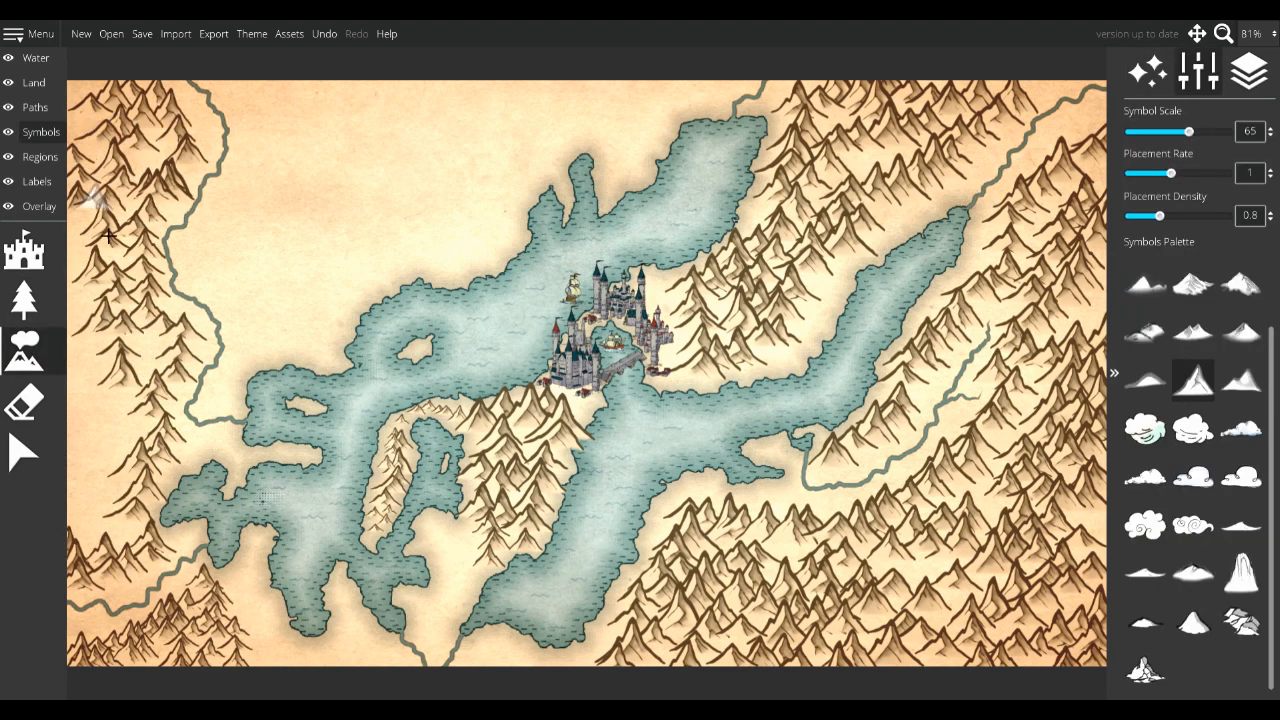
# Erase stray peaks beside the western river, and paint jagged peaks at scale 65 across the northern land between the river and the sea
pyautogui.press('e')
pyautogui.click(24, 350)
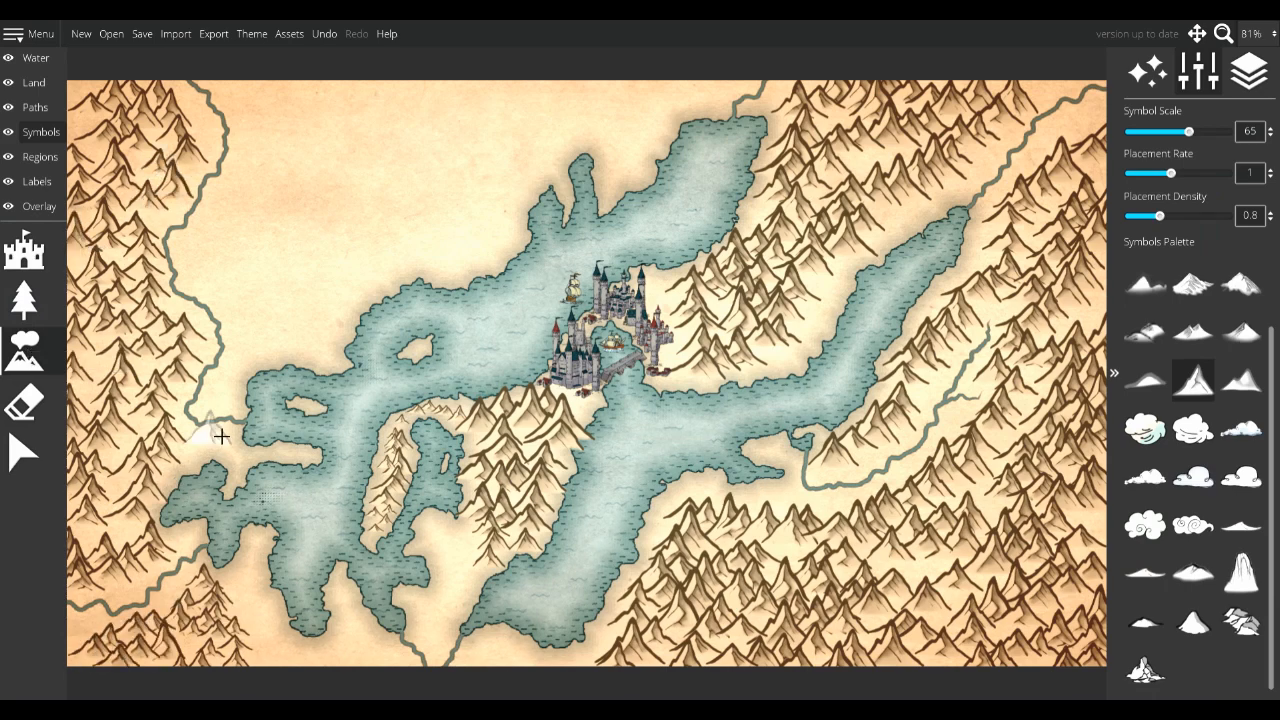
pyautogui.press('e')
pyautogui.click(22, 368)
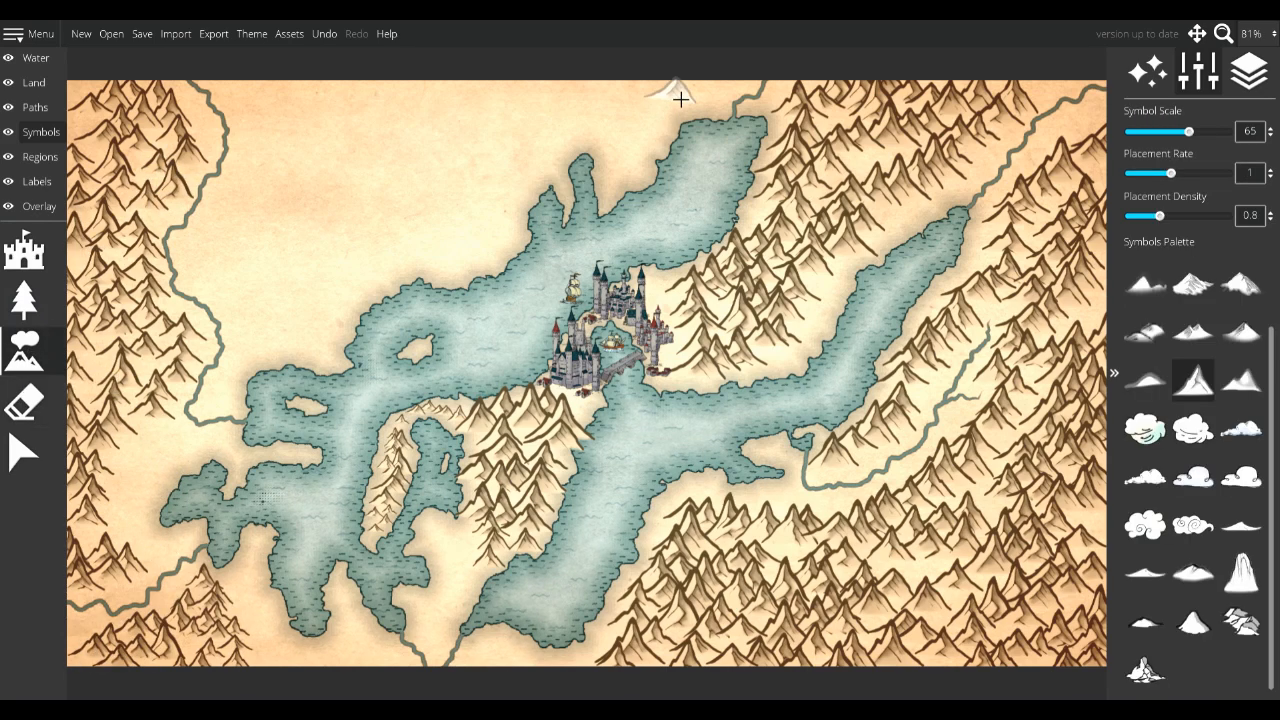
pyautogui.moveTo(680, 94)
pyautogui.mouseDown()
pyautogui.moveTo(630, 176)
pyautogui.moveTo(336, 313)
pyautogui.moveTo(247, 292)
pyautogui.moveTo(273, 87)
pyautogui.moveTo(314, 291)
pyautogui.moveTo(544, 101)
pyautogui.moveTo(359, 143)
pyautogui.moveTo(459, 227)
pyautogui.moveTo(410, 256)
pyautogui.mouseUp()
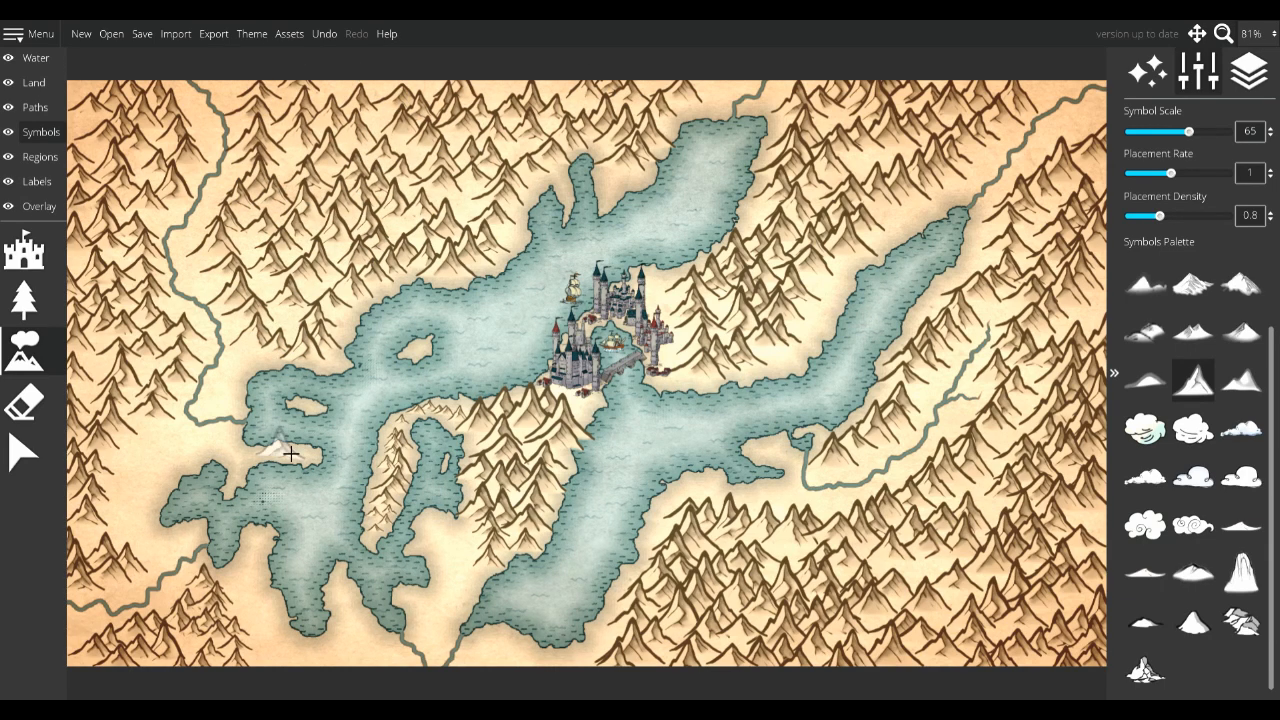
# Paint small jagged peaks at scale 35 on the strip south of the western islet and on the little peninsula in the southwest, erasing strays
pyautogui.click(1143, 131)
pyautogui.click(1156, 132)
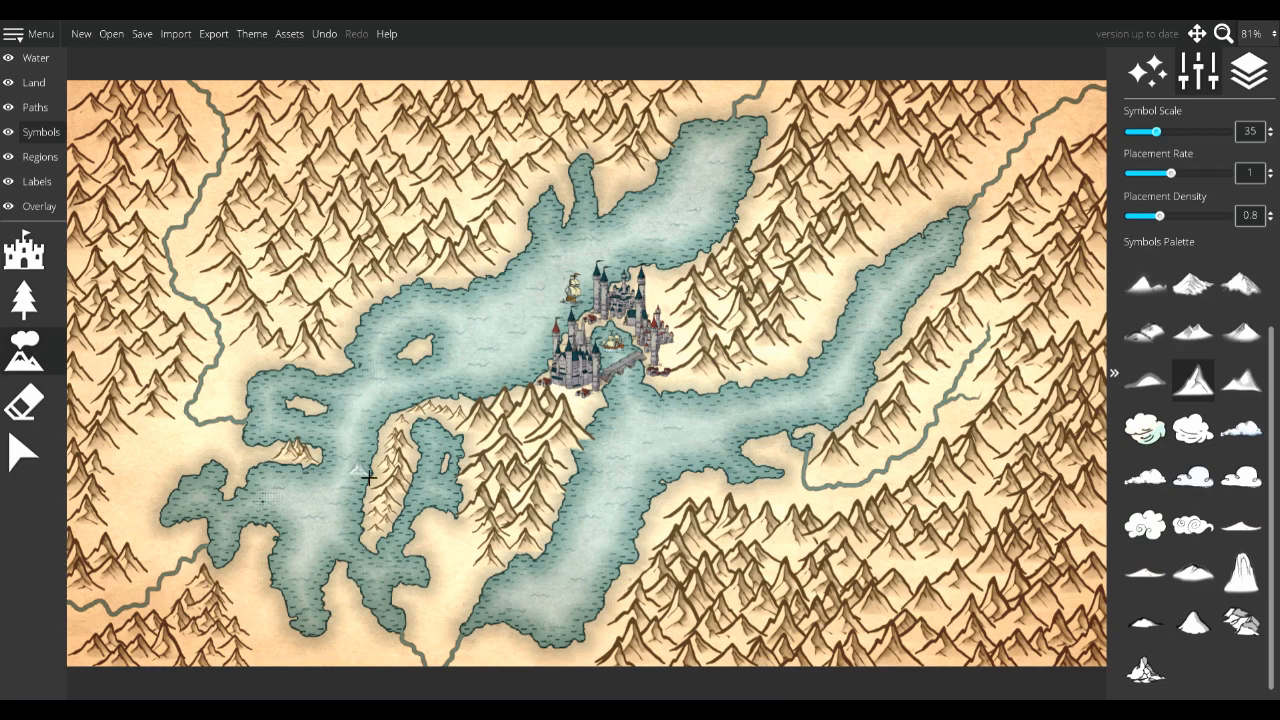
pyautogui.click(25, 404)
pyautogui.click(256, 559)
pyautogui.click(24, 352)
pyautogui.moveTo(262, 546); pyautogui.dragTo(249, 576)
# Paint a pine forest at symbol scale 60 around the river mouth southeast of the castles
pyautogui.click(24, 298)
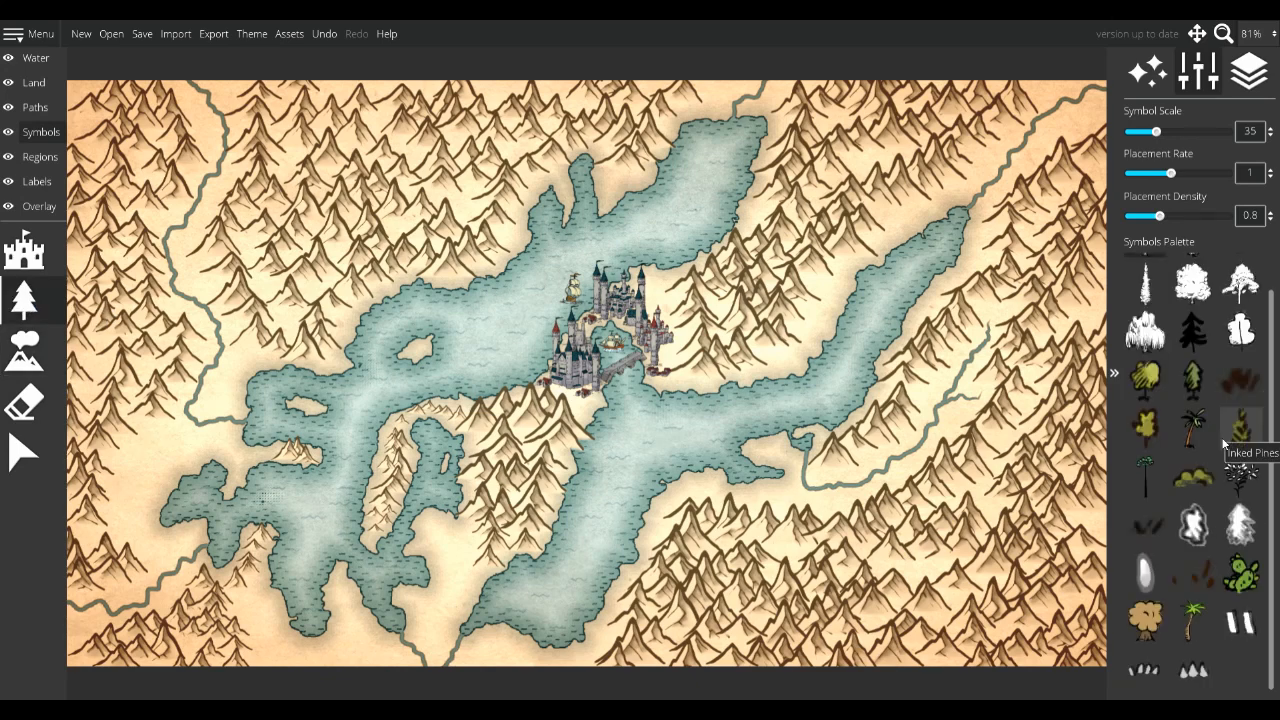
pyautogui.click(1192, 378)
pyautogui.scroll(5, 796, 453)
pyautogui.moveTo(764, 457)
pyautogui.mouseDown()
pyautogui.moveTo(796, 471)
pyautogui.moveTo(824, 513)
pyautogui.moveTo(885, 478)
pyautogui.moveTo(870, 488)
pyautogui.moveTo(769, 463)
pyautogui.moveTo(822, 472)
pyautogui.moveTo(865, 526)
pyautogui.mouseUp()
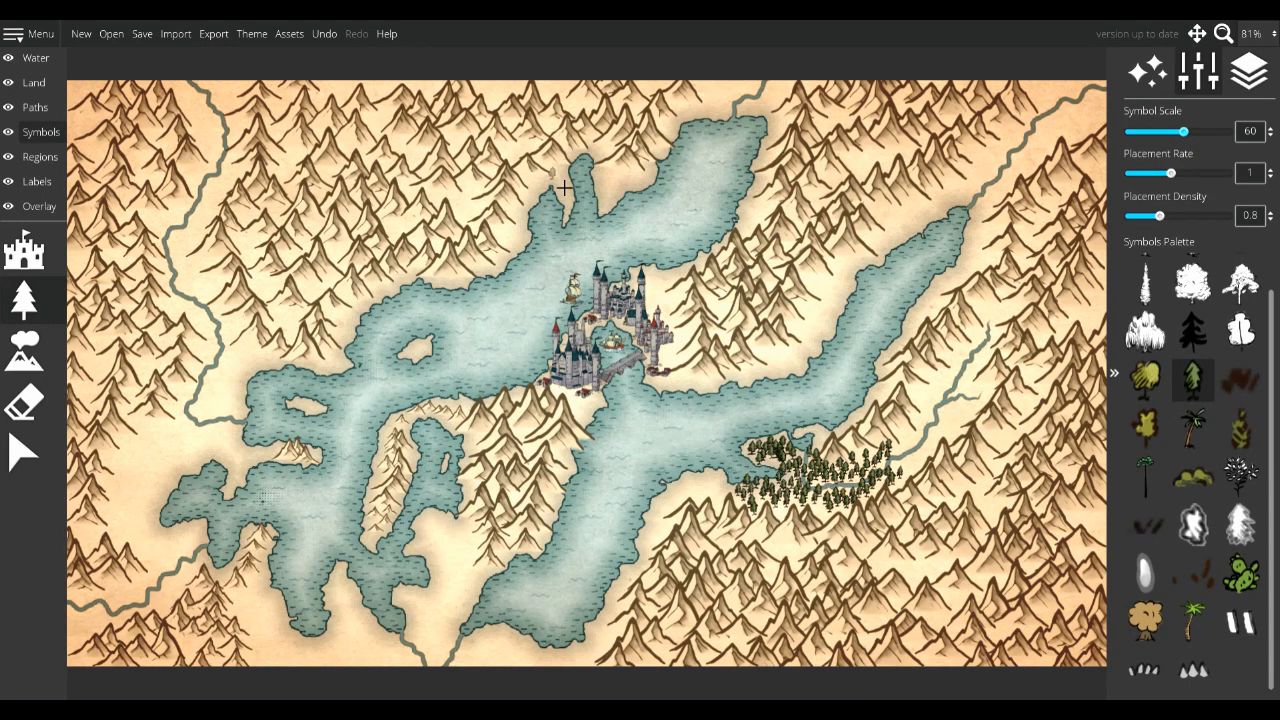
# Paint pine trees around the narrow inlets northwest of the castles and on the small western peninsula's neck
pyautogui.moveTo(565, 188)
pyautogui.mouseDown()
pyautogui.moveTo(531, 238)
pyautogui.moveTo(543, 199)
pyautogui.moveTo(629, 198)
pyautogui.moveTo(601, 158)
pyautogui.mouseUp()
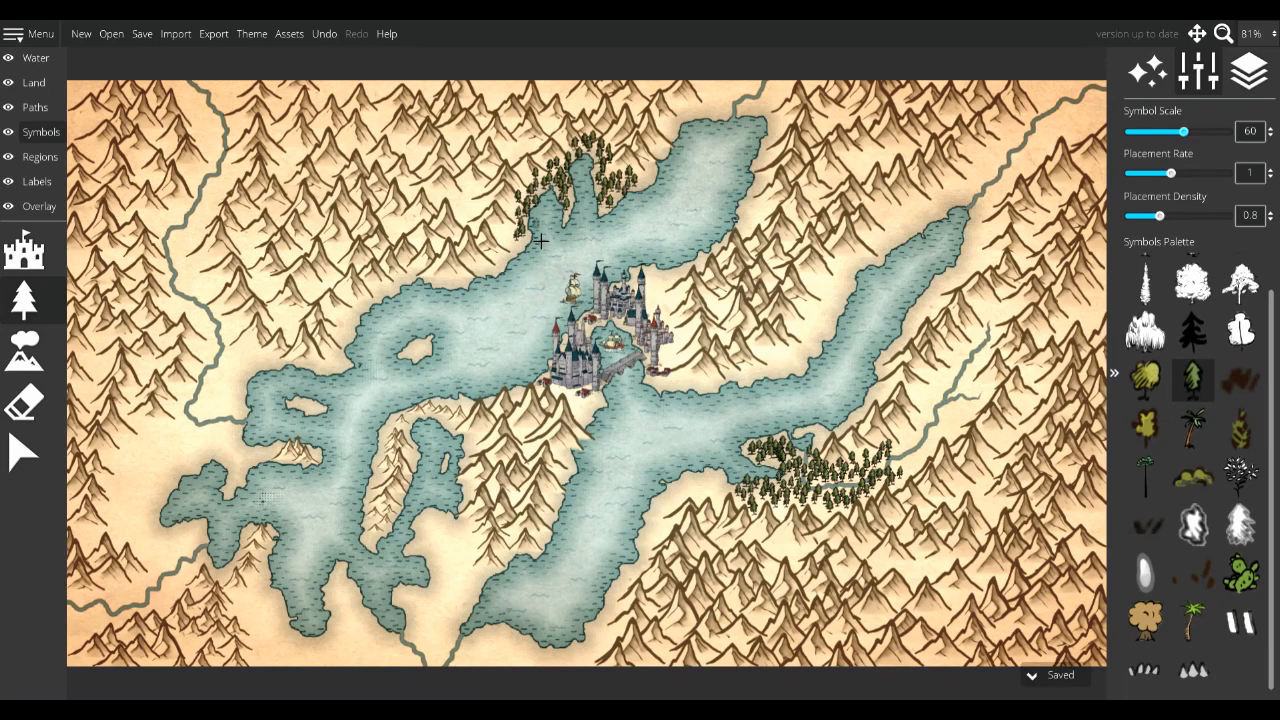
pyautogui.moveTo(521, 236)
pyautogui.mouseDown()
pyautogui.moveTo(524, 260)
pyautogui.moveTo(521, 241)
pyautogui.mouseUp()
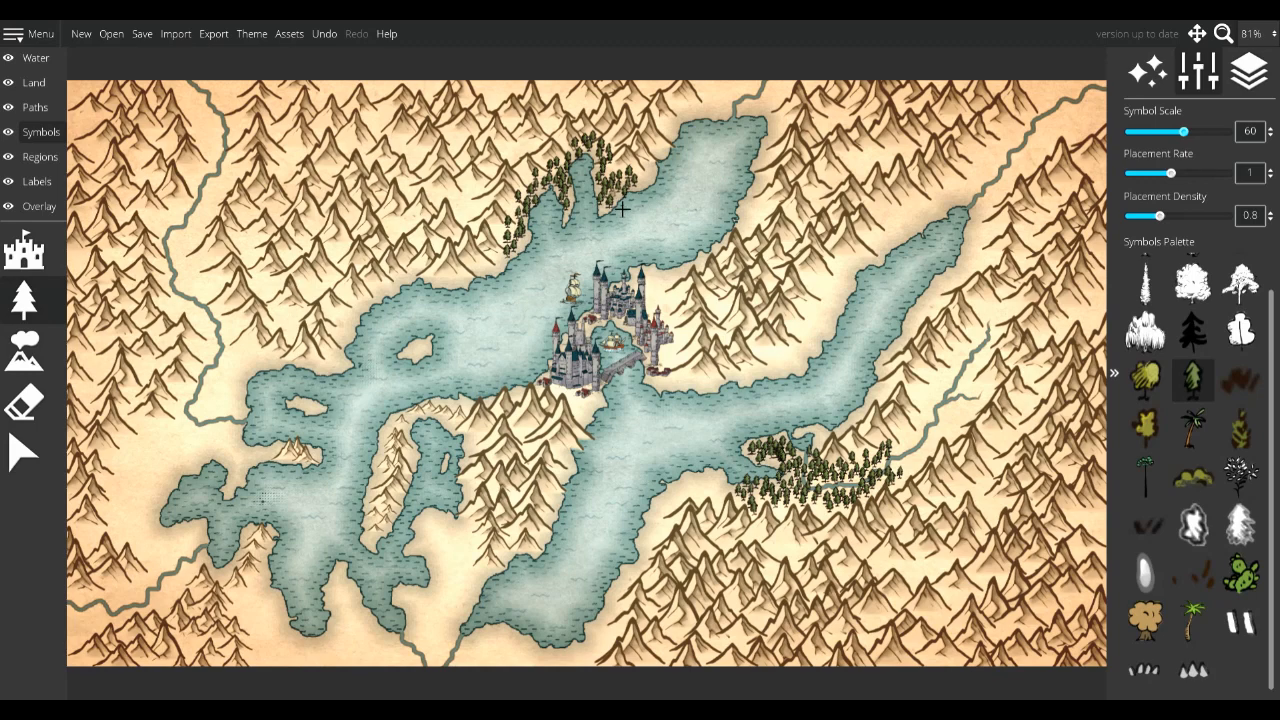
pyautogui.moveTo(631, 200)
pyautogui.mouseDown()
pyautogui.moveTo(651, 191)
pyautogui.moveTo(628, 201)
pyautogui.mouseUp()
pyautogui.moveTo(272, 463)
pyautogui.mouseDown()
pyautogui.moveTo(254, 479)
pyautogui.moveTo(269, 448)
pyautogui.moveTo(263, 471)
pyautogui.mouseUp()
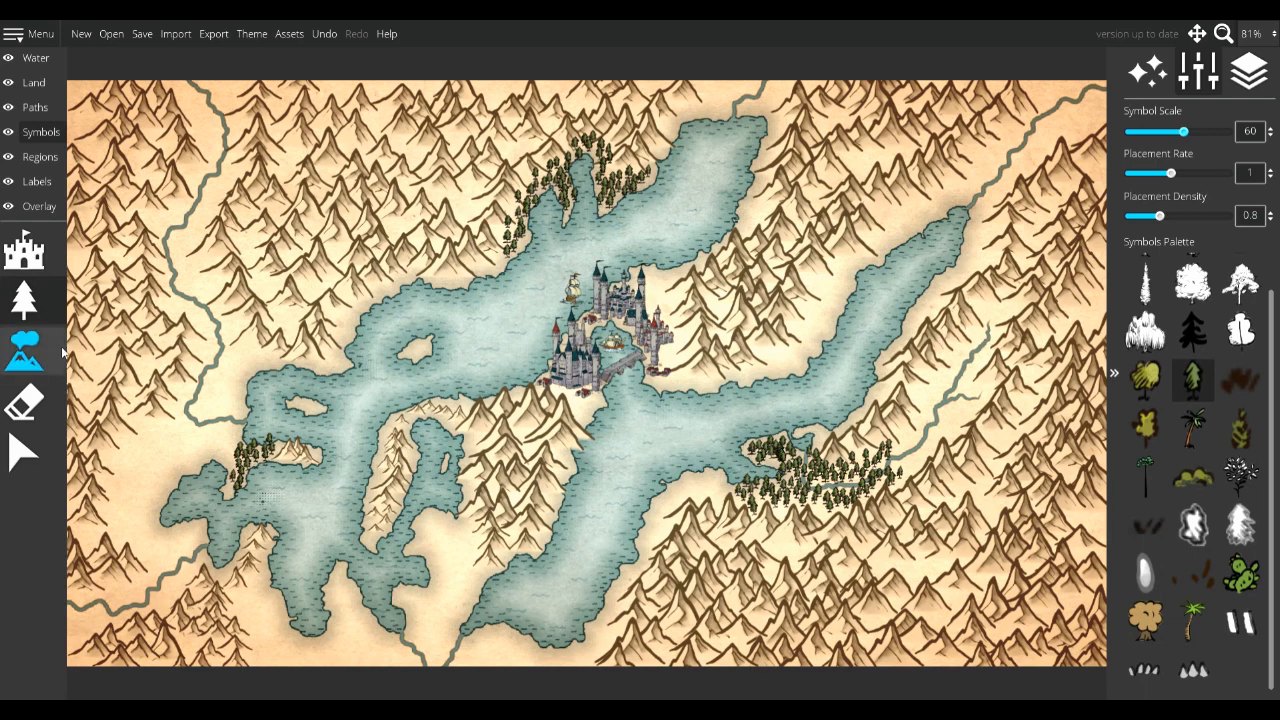
# Color the three forest areas dark green with the soft land brush, undoing the first test dab and adjusting the brush filter
pyautogui.click(31, 84)
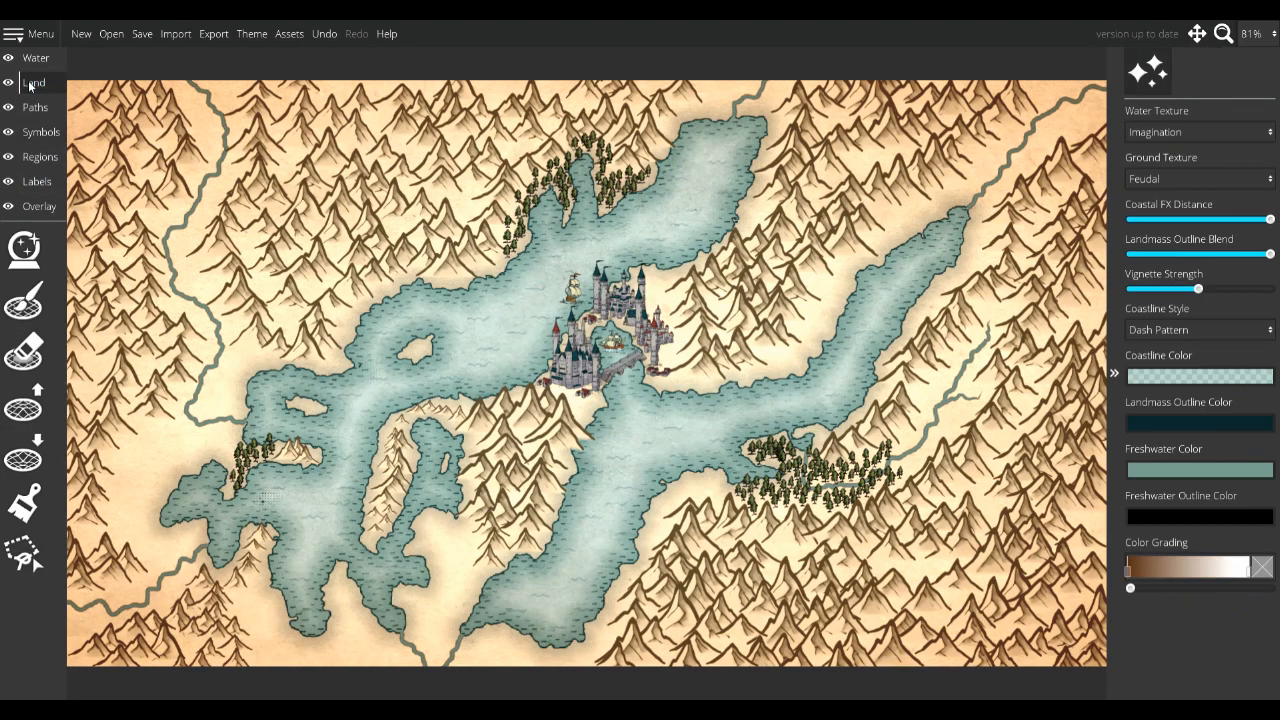
pyautogui.click(28, 505)
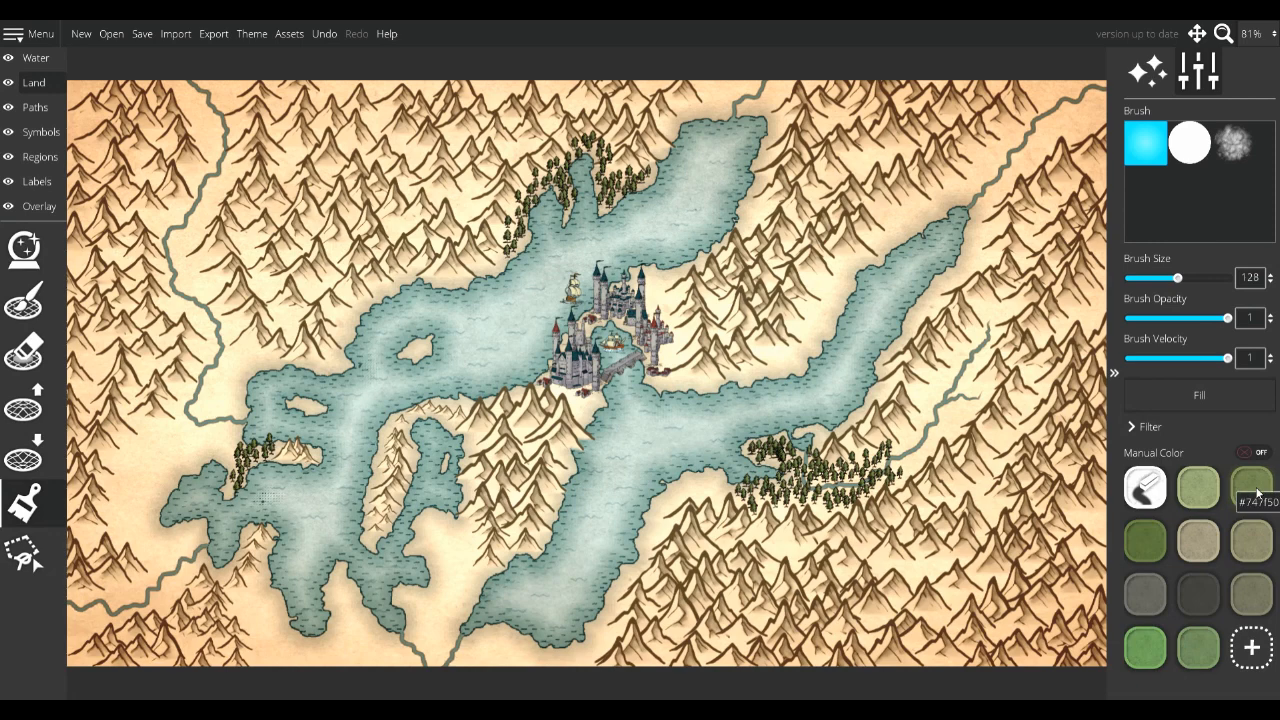
pyautogui.click(1145, 540)
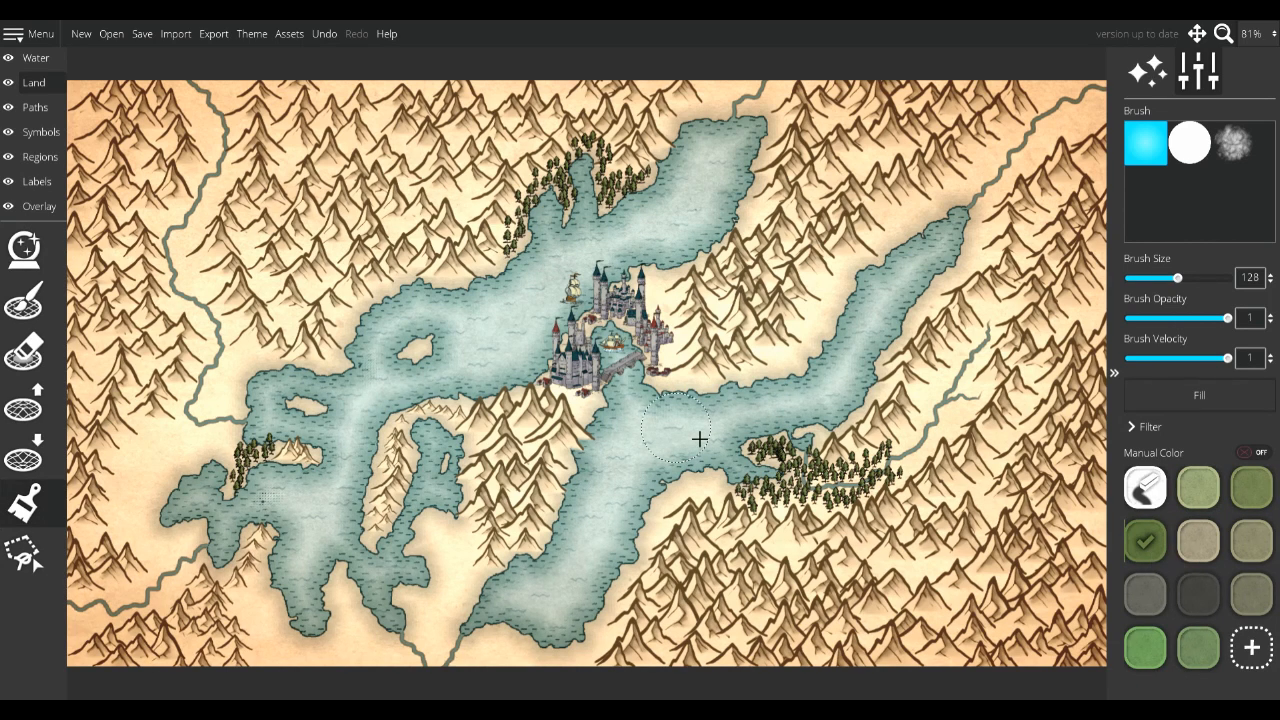
pyautogui.click(745, 500)
pyautogui.click(324, 34)
pyautogui.click(1137, 427)
pyautogui.click(1125, 458)
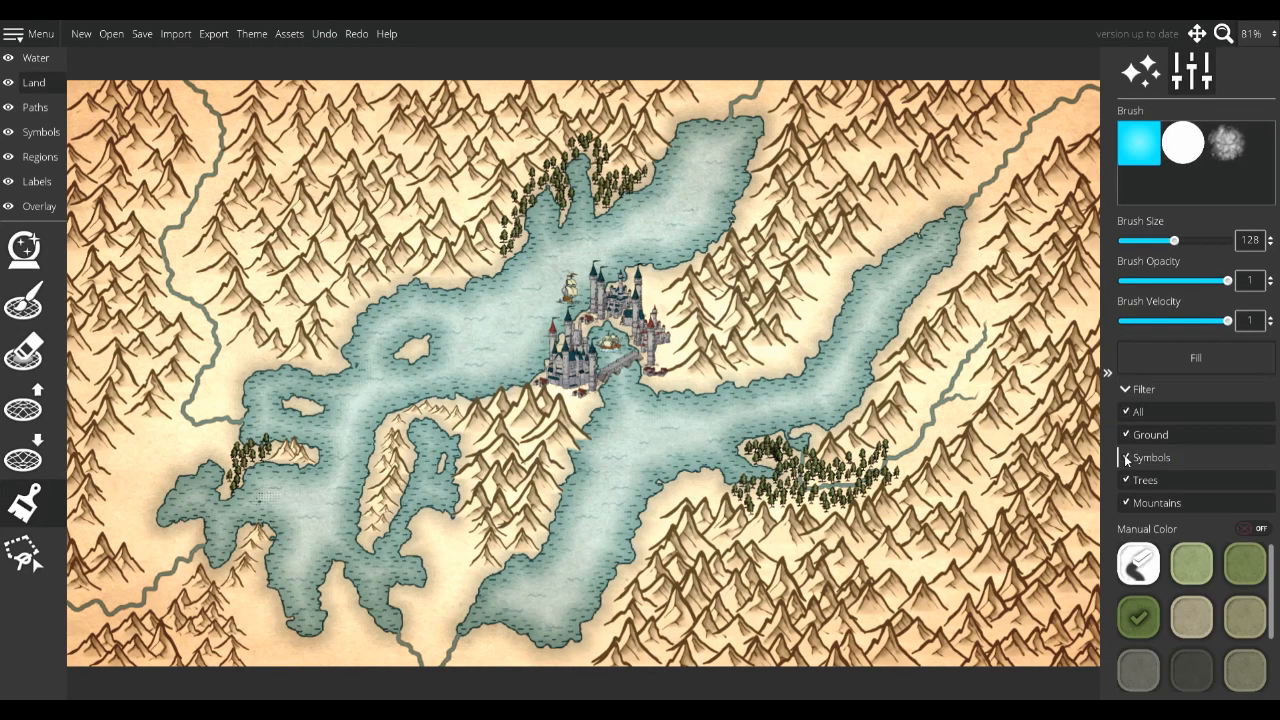
pyautogui.click(1125, 389)
pyautogui.moveTo(750, 480)
pyautogui.mouseDown()
pyautogui.moveTo(845, 478)
pyautogui.moveTo(775, 474)
pyautogui.mouseUp()
pyautogui.moveTo(515, 238)
pyautogui.mouseDown()
pyautogui.moveTo(579, 230)
pyautogui.moveTo(614, 200)
pyautogui.moveTo(578, 183)
pyautogui.moveTo(533, 249)
pyautogui.moveTo(605, 212)
pyautogui.mouseUp()
pyautogui.moveTo(230, 450); pyautogui.dragTo(269, 482)
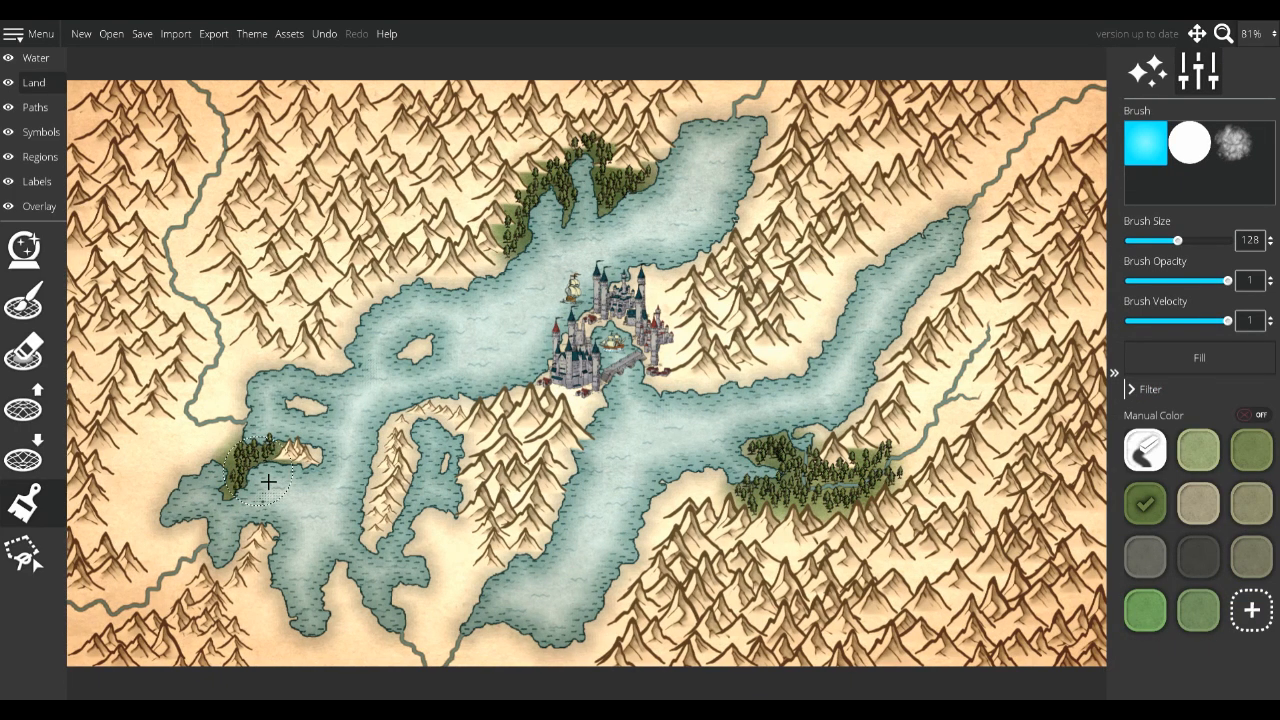
# Add a bright yellow custom ground color and paint it over the open land along the southern coast
pyautogui.click(1250, 608)
pyautogui.click(729, 227)
pyautogui.moveTo(682, 217); pyautogui.dragTo(696, 207)
pyautogui.click(595, 522)
pyautogui.moveTo(430, 545)
pyautogui.mouseDown()
pyautogui.moveTo(445, 577)
pyautogui.moveTo(421, 608)
pyautogui.moveTo(353, 595)
pyautogui.mouseUp()
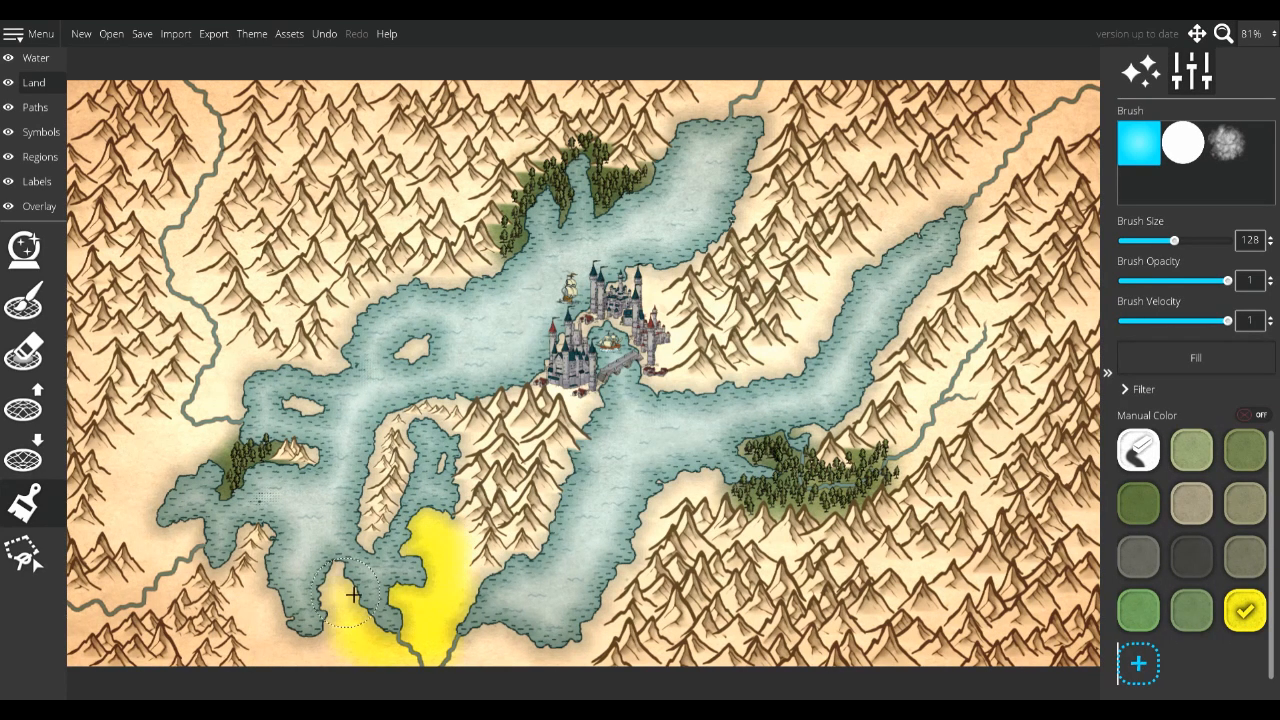
# Pick a deeper yellow as the custom color and repaint the open land along the southern coast
pyautogui.click(1138, 663)
pyautogui.moveTo(730, 222); pyautogui.dragTo(705, 216)
pyautogui.click(600, 522)
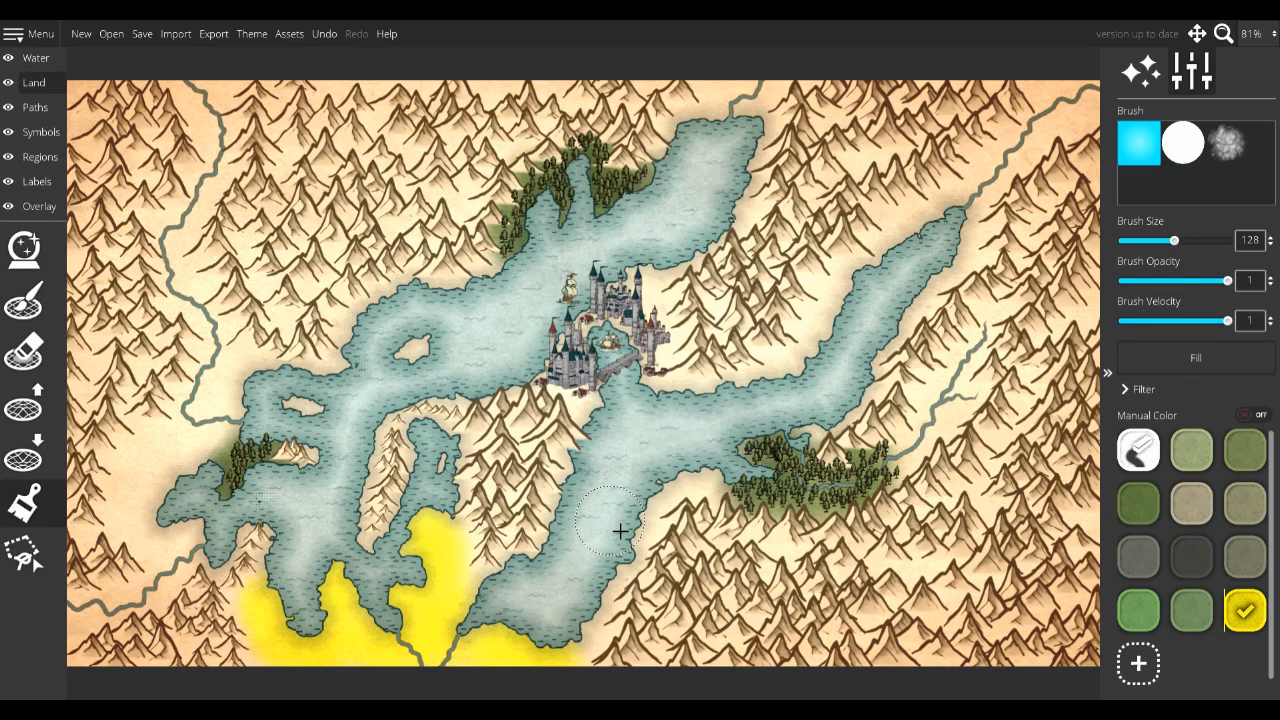
pyautogui.moveTo(432, 543)
pyautogui.mouseDown()
pyautogui.moveTo(461, 670)
pyautogui.moveTo(449, 563)
pyautogui.moveTo(366, 630)
pyautogui.mouseUp()
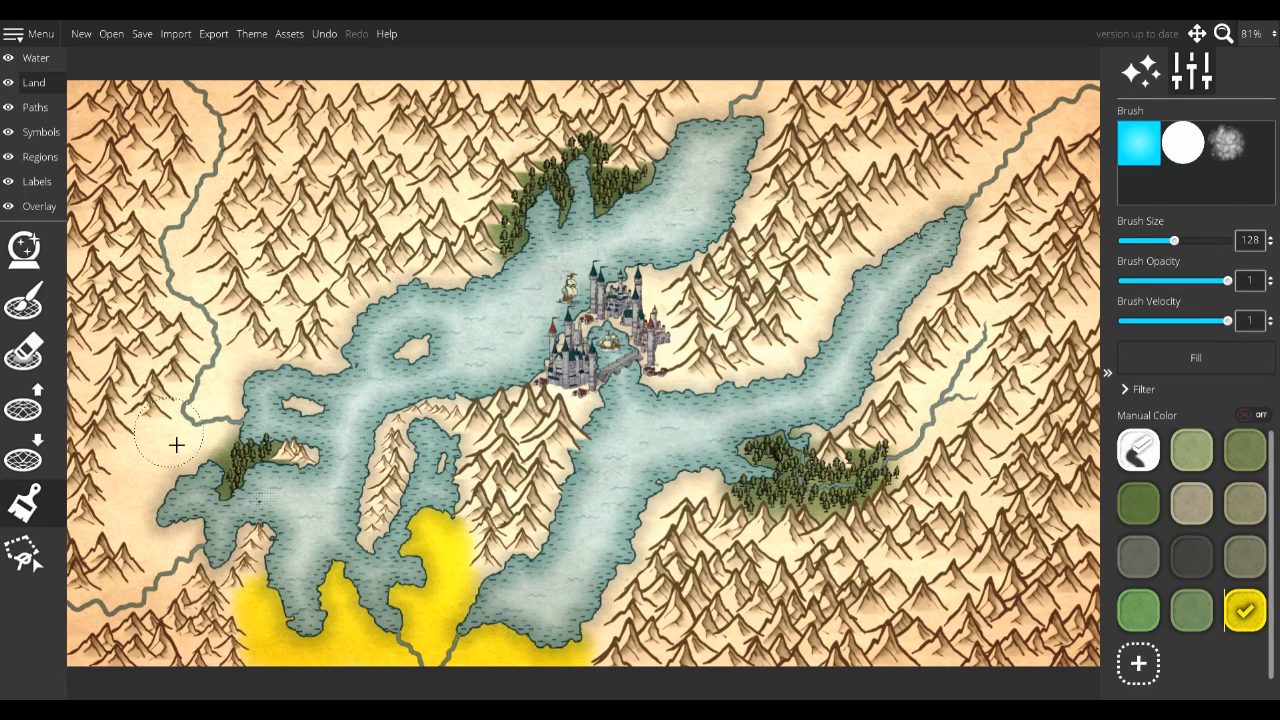
# Paint the ground yellow along the western coast, at the northern river mouth, and beside the northeastern river
pyautogui.moveTo(180, 556)
pyautogui.mouseDown()
pyautogui.moveTo(185, 458)
pyautogui.moveTo(161, 462)
pyautogui.moveTo(247, 398)
pyautogui.mouseUp()
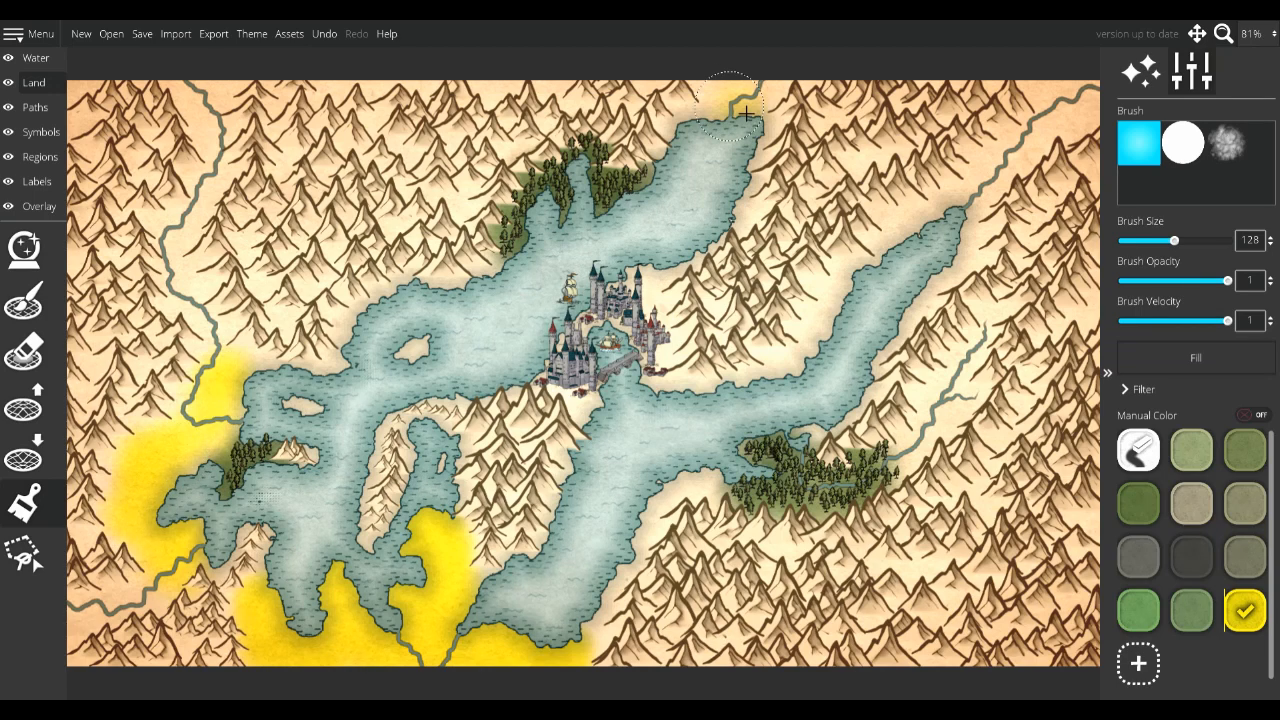
pyautogui.moveTo(746, 113); pyautogui.dragTo(730, 84)
pyautogui.moveTo(940, 210)
pyautogui.mouseDown()
pyautogui.moveTo(950, 195)
pyautogui.moveTo(972, 227)
pyautogui.mouseUp()
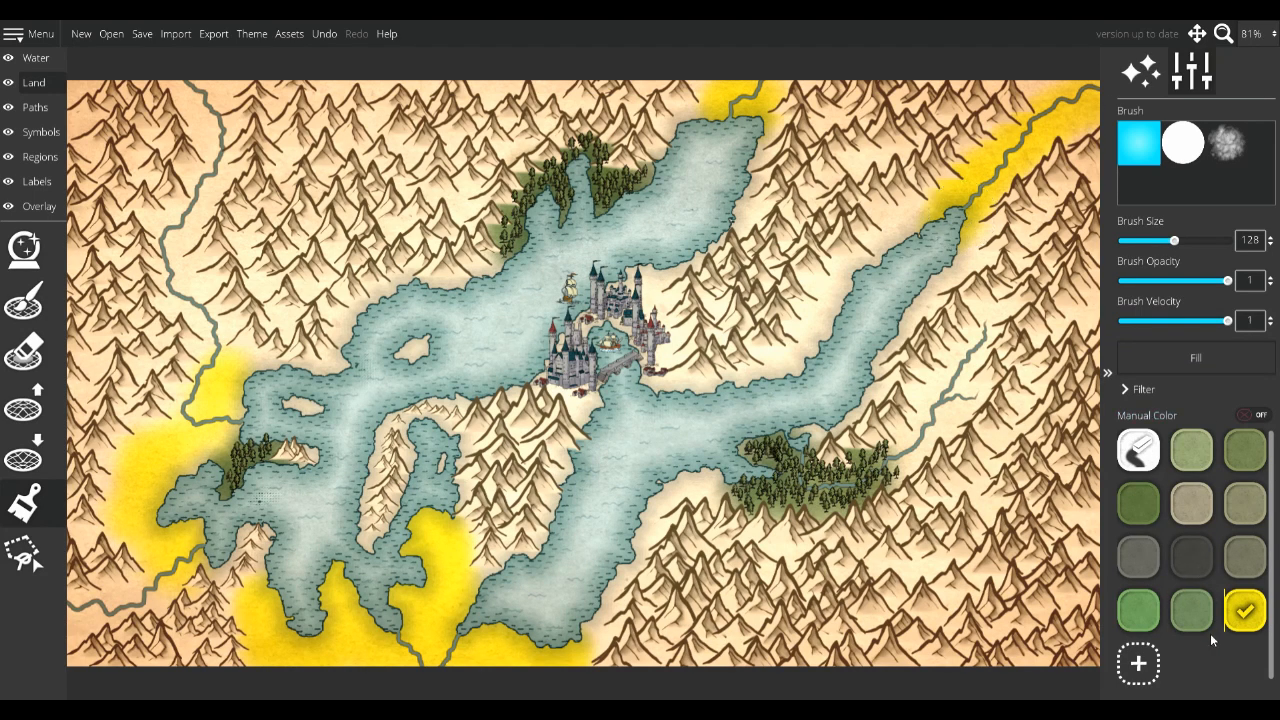
# Soften the yellow ground at the river mouths and along the southern and western coasts with light green, using the textured brush at opacity 0.56
pyautogui.click(1191, 450)
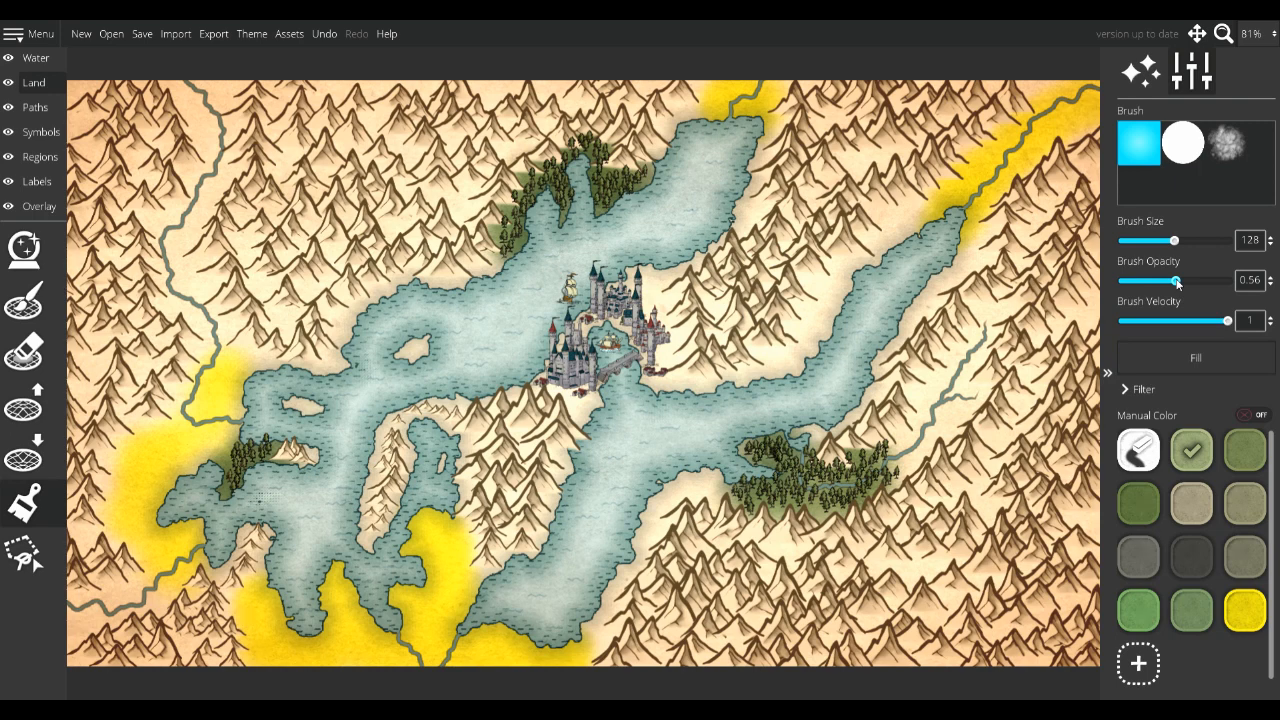
pyautogui.click(1229, 158)
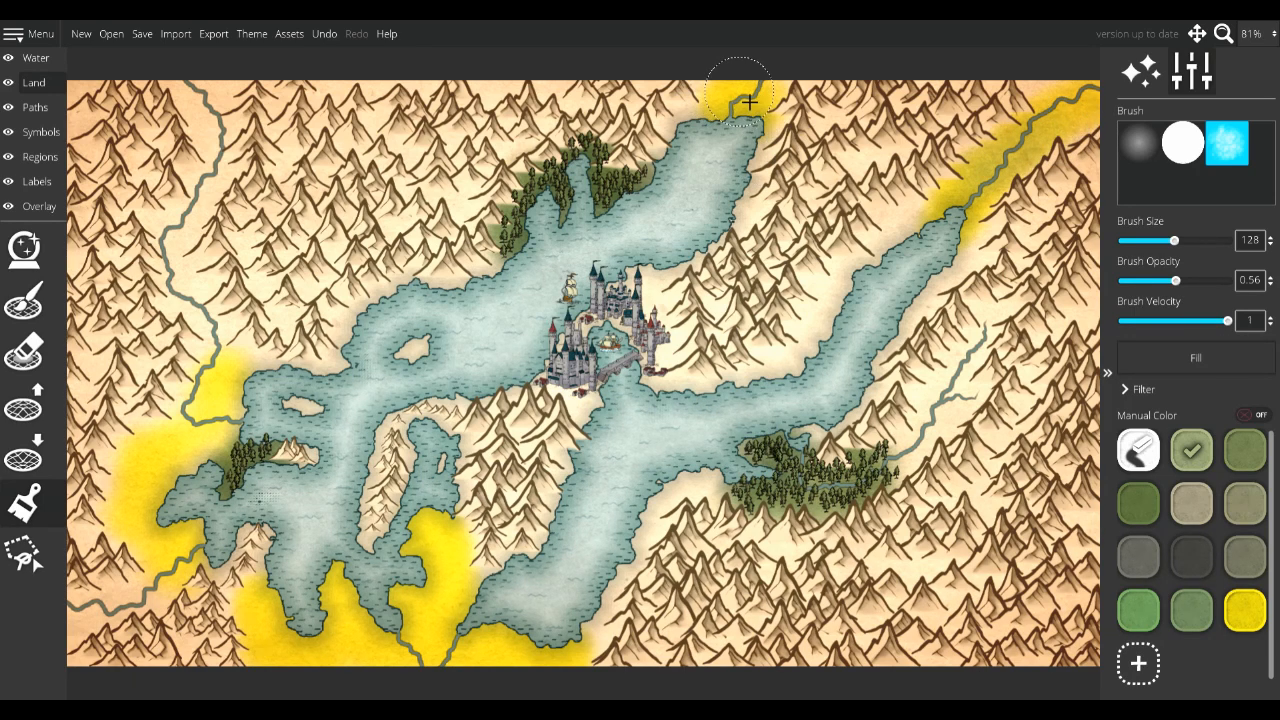
pyautogui.moveTo(733, 100)
pyautogui.mouseDown()
pyautogui.moveTo(798, 115)
pyautogui.moveTo(768, 117)
pyautogui.moveTo(770, 97)
pyautogui.moveTo(789, 129)
pyautogui.mouseUp()
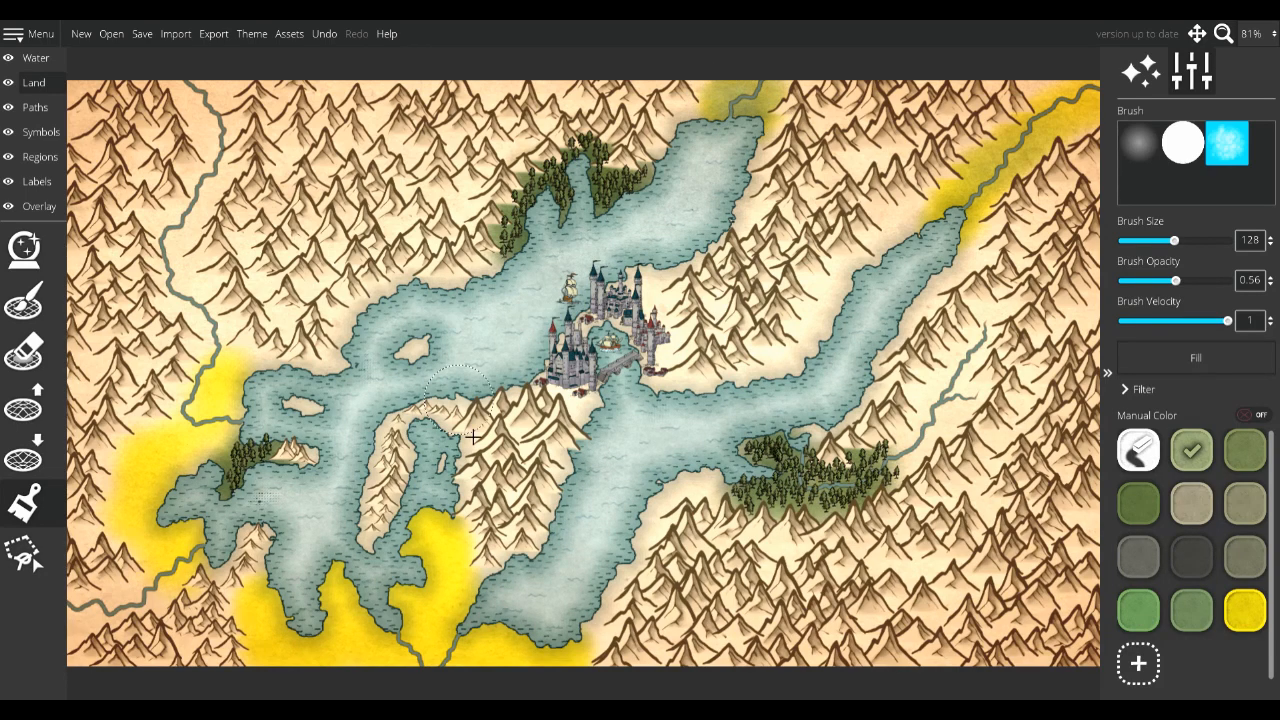
pyautogui.moveTo(458, 541)
pyautogui.mouseDown()
pyautogui.moveTo(454, 649)
pyautogui.moveTo(447, 526)
pyautogui.moveTo(404, 635)
pyautogui.moveTo(321, 628)
pyautogui.moveTo(275, 657)
pyautogui.moveTo(241, 657)
pyautogui.moveTo(350, 624)
pyautogui.moveTo(578, 655)
pyautogui.moveTo(462, 650)
pyautogui.mouseUp()
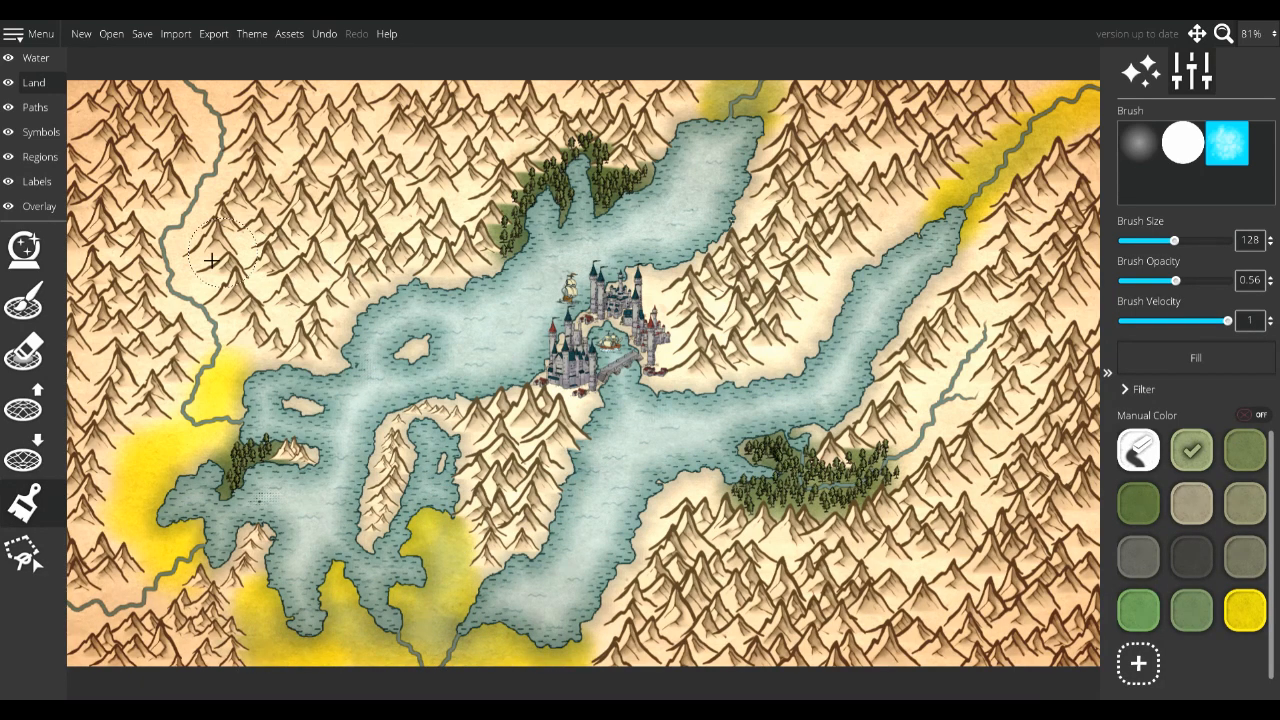
pyautogui.moveTo(227, 383)
pyautogui.mouseDown()
pyautogui.moveTo(188, 466)
pyautogui.moveTo(151, 486)
pyautogui.moveTo(128, 556)
pyautogui.moveTo(176, 592)
pyautogui.moveTo(197, 553)
pyautogui.moveTo(163, 458)
pyautogui.moveTo(229, 365)
pyautogui.moveTo(177, 443)
pyautogui.mouseUp()
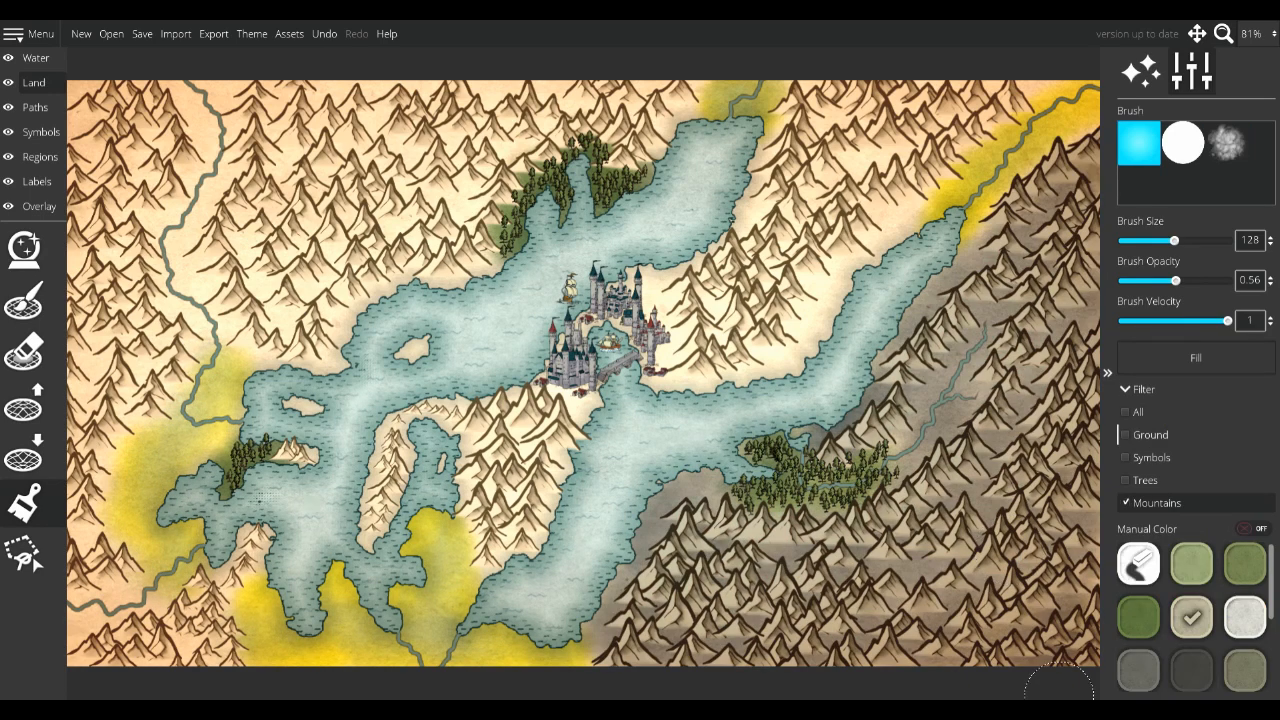
# Try white on the peaks southwest of the southeastern forest, lower the brush velocity to 0.59, and cover the peaks in beige again
pyautogui.click(1245, 617)
pyautogui.moveTo(670, 571); pyautogui.dragTo(694, 546)
pyautogui.moveTo(1228, 321); pyautogui.dragTo(1180, 321)
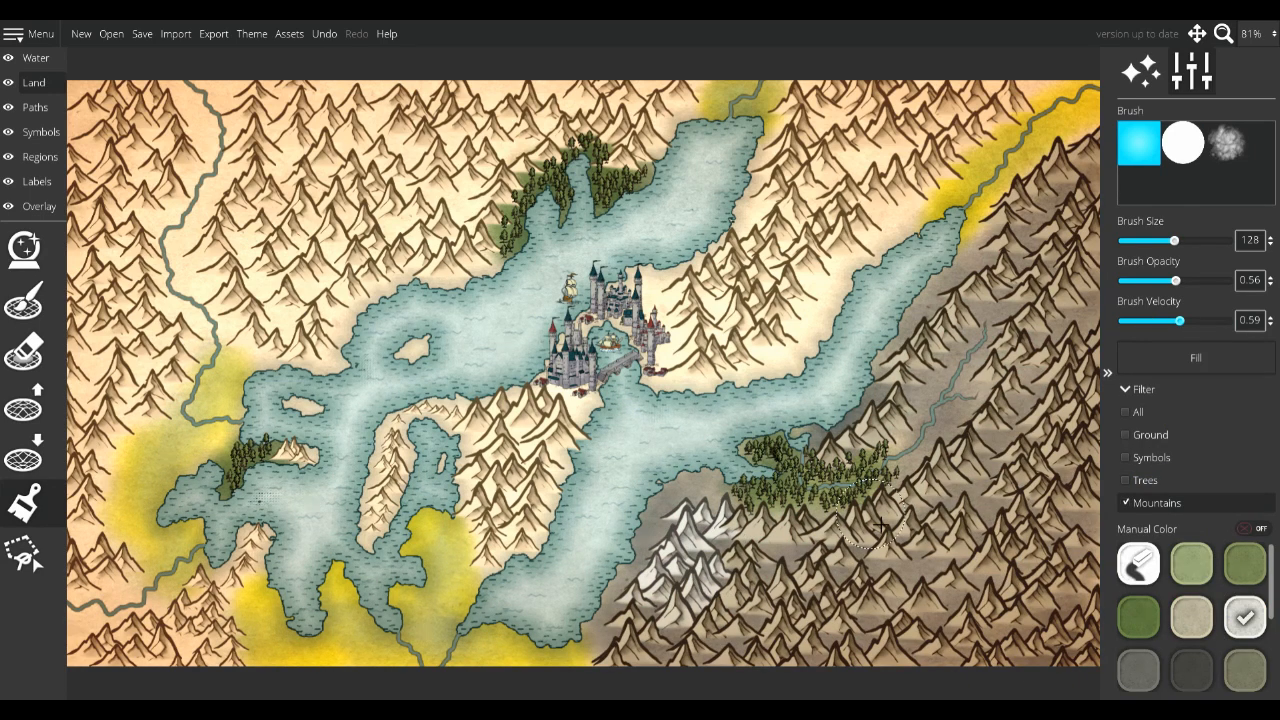
pyautogui.click(1192, 617)
pyautogui.moveTo(680, 563); pyautogui.dragTo(686, 540)
# Limit the brush to the ground and lighten the ground of the southeastern range with white
pyautogui.click(1140, 503)
pyautogui.click(1140, 434)
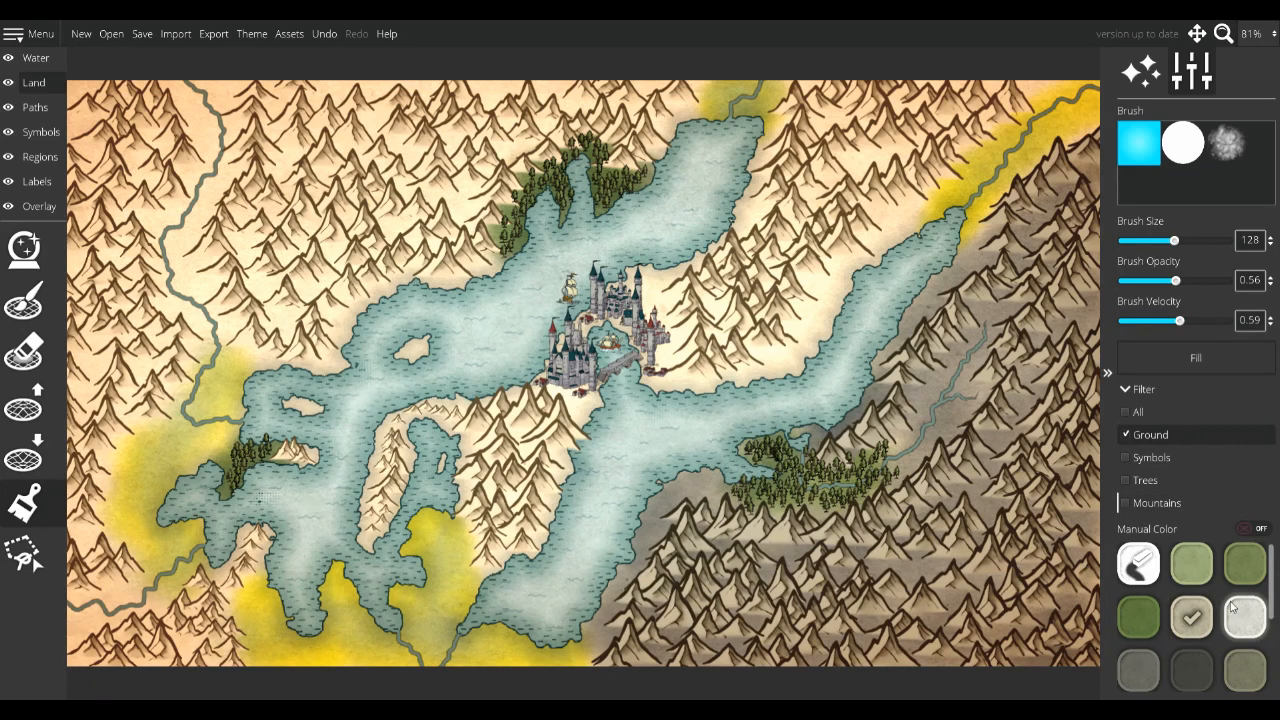
pyautogui.click(1245, 617)
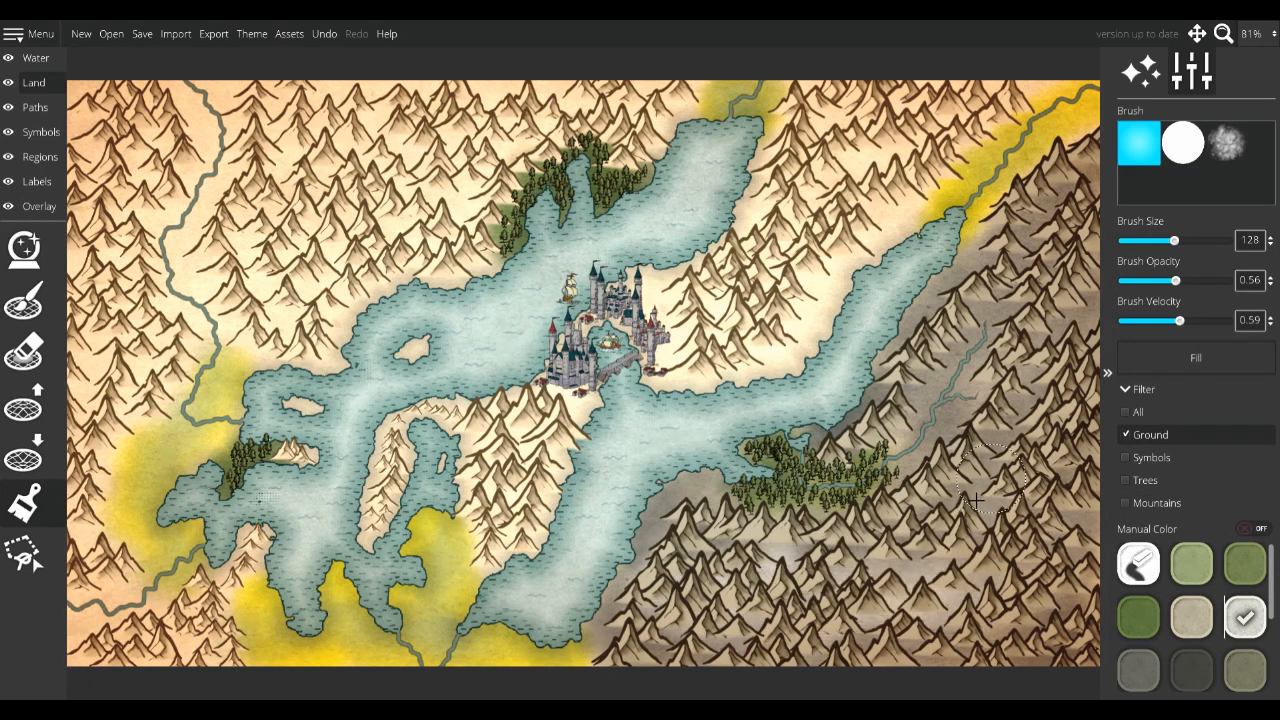
# Paint white over ground and mountains in the southeastern and eastern ranges at brush size 34, raising the opacity from 0.36 to 0.47
pyautogui.moveTo(1174, 240); pyautogui.dragTo(1135, 241)
pyautogui.click(1152, 281)
pyautogui.click(1140, 503)
pyautogui.moveTo(689, 583); pyautogui.dragTo(1088, 480)
pyautogui.moveTo(1039, 426)
pyautogui.mouseDown()
pyautogui.moveTo(1096, 377)
pyautogui.moveTo(1045, 482)
pyautogui.moveTo(1014, 459)
pyautogui.moveTo(1040, 513)
pyautogui.moveTo(1008, 542)
pyautogui.moveTo(1063, 579)
pyautogui.moveTo(1056, 557)
pyautogui.moveTo(1084, 534)
pyautogui.moveTo(986, 542)
pyautogui.moveTo(1094, 492)
pyautogui.moveTo(1048, 573)
pyautogui.moveTo(915, 580)
pyautogui.moveTo(815, 565)
pyautogui.moveTo(813, 522)
pyautogui.moveTo(855, 538)
pyautogui.mouseUp()
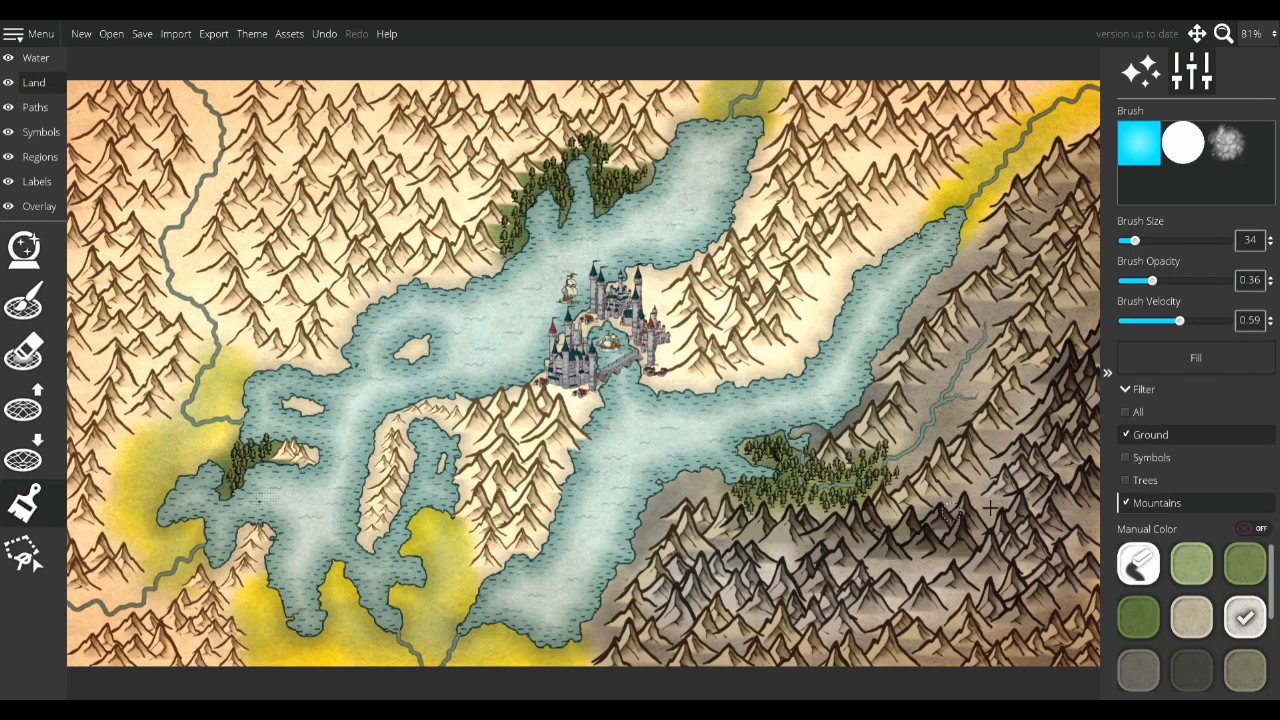
pyautogui.moveTo(1152, 280); pyautogui.dragTo(1165, 280)
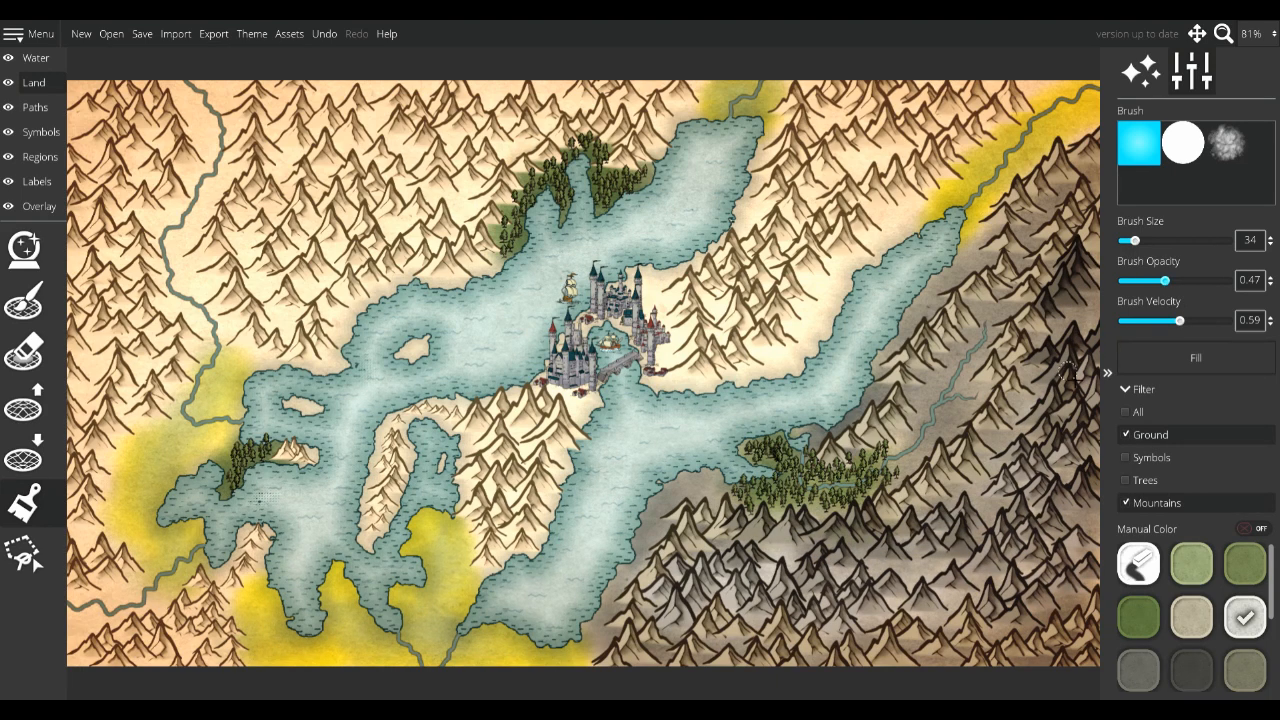
pyautogui.moveTo(1075, 390)
pyautogui.mouseDown()
pyautogui.moveTo(1005, 335)
pyautogui.moveTo(1045, 300)
pyautogui.moveTo(1072, 240)
pyautogui.moveTo(1195, 241)
pyautogui.mouseUp()
# Shade the ground gray across the northern, central and western ranges with brush size 118
pyautogui.click(1138, 669)
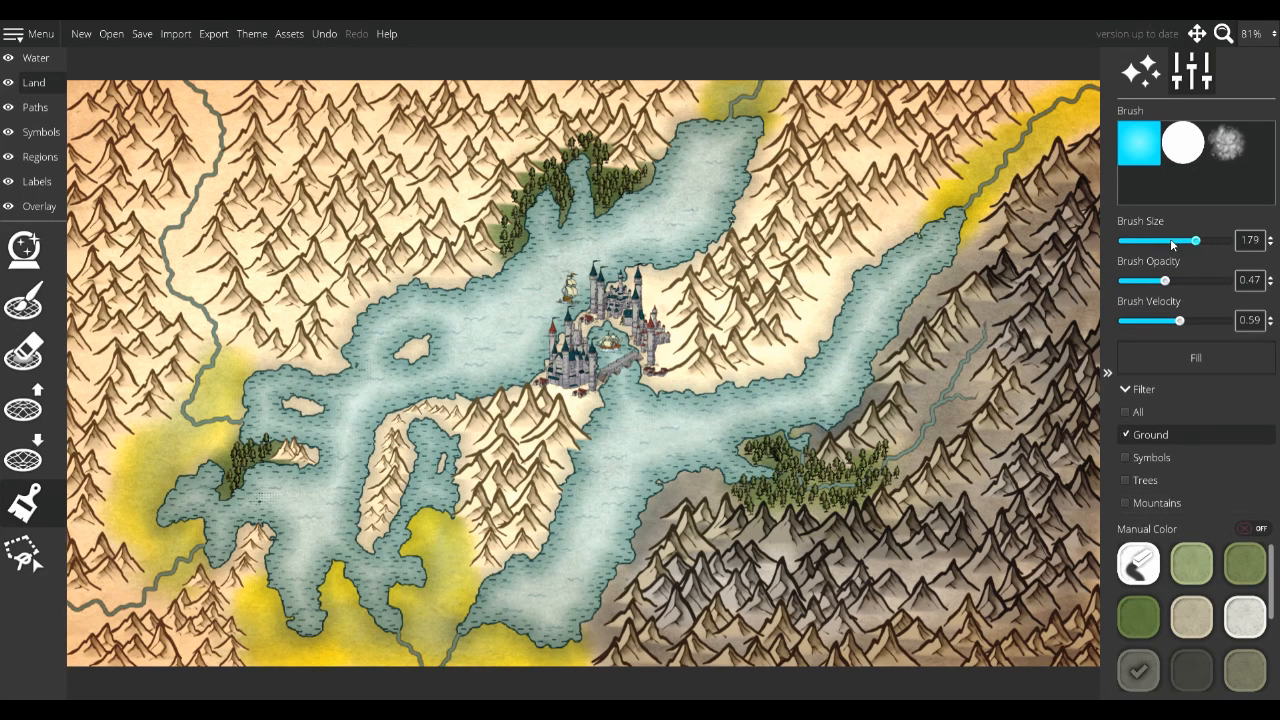
pyautogui.moveTo(840, 300)
pyautogui.mouseDown()
pyautogui.moveTo(700, 364)
pyautogui.moveTo(711, 291)
pyautogui.moveTo(885, 222)
pyautogui.moveTo(984, 124)
pyautogui.moveTo(780, 224)
pyautogui.moveTo(831, 93)
pyautogui.moveTo(856, 211)
pyautogui.moveTo(790, 238)
pyautogui.moveTo(724, 296)
pyautogui.moveTo(802, 267)
pyautogui.moveTo(557, 491)
pyautogui.moveTo(587, 406)
pyautogui.moveTo(401, 505)
pyautogui.moveTo(487, 430)
pyautogui.moveTo(518, 547)
pyautogui.moveTo(556, 468)
pyautogui.moveTo(413, 357)
pyautogui.moveTo(317, 416)
pyautogui.moveTo(402, 380)
pyautogui.moveTo(277, 348)
pyautogui.moveTo(182, 346)
pyautogui.moveTo(104, 463)
pyautogui.moveTo(72, 468)
pyautogui.moveTo(79, 639)
pyautogui.moveTo(219, 588)
pyautogui.moveTo(238, 606)
pyautogui.moveTo(118, 642)
pyautogui.moveTo(92, 422)
pyautogui.moveTo(165, 248)
pyautogui.moveTo(82, 135)
pyautogui.moveTo(170, 101)
pyautogui.moveTo(211, 199)
pyautogui.moveTo(329, 105)
pyautogui.moveTo(280, 225)
pyautogui.moveTo(369, 264)
pyautogui.moveTo(506, 165)
pyautogui.moveTo(658, 145)
pyautogui.moveTo(498, 107)
pyautogui.moveTo(331, 156)
pyautogui.moveTo(317, 282)
pyautogui.moveTo(506, 98)
pyautogui.moveTo(386, 114)
pyautogui.moveTo(265, 190)
pyautogui.mouseUp()
# Paint white over ground and mountains in the remaining northern, eastern, central and western ranges at brush size 118 and opacity 0.53
pyautogui.click(1245, 617)
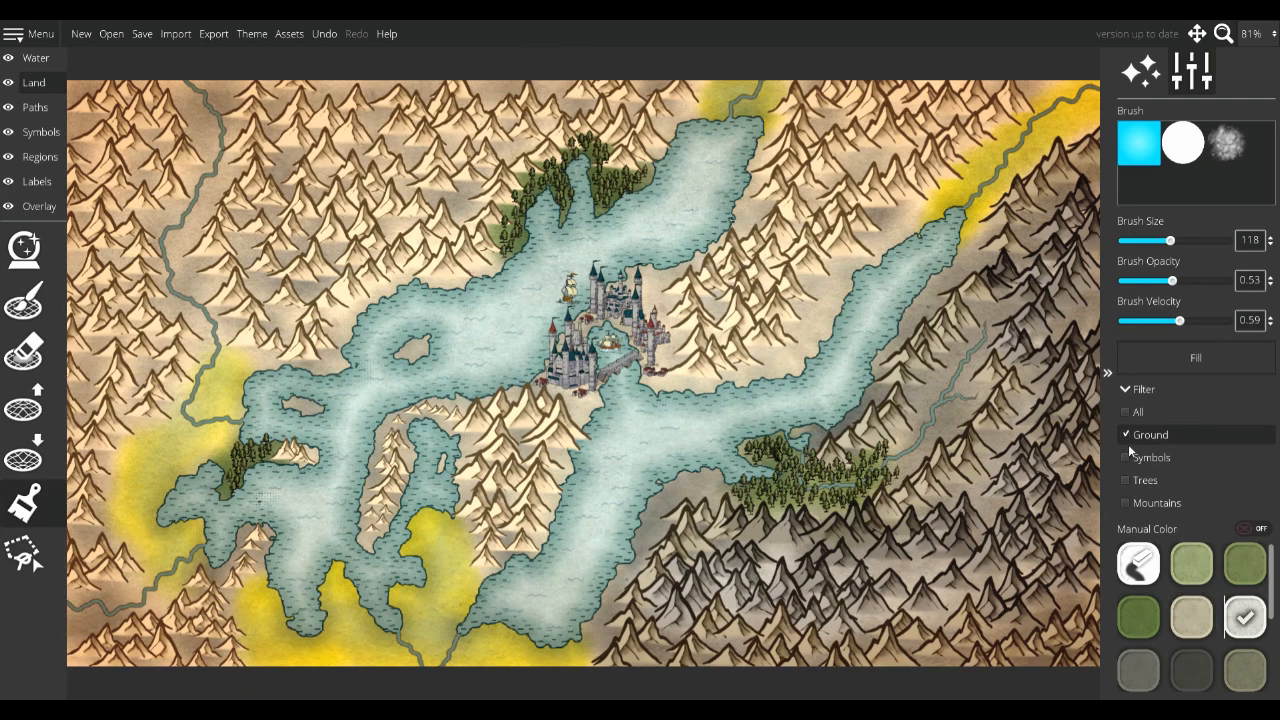
pyautogui.click(1130, 503)
pyautogui.moveTo(755, 285)
pyautogui.mouseDown()
pyautogui.moveTo(880, 130)
pyautogui.moveTo(800, 250)
pyautogui.moveTo(913, 92)
pyautogui.mouseUp()
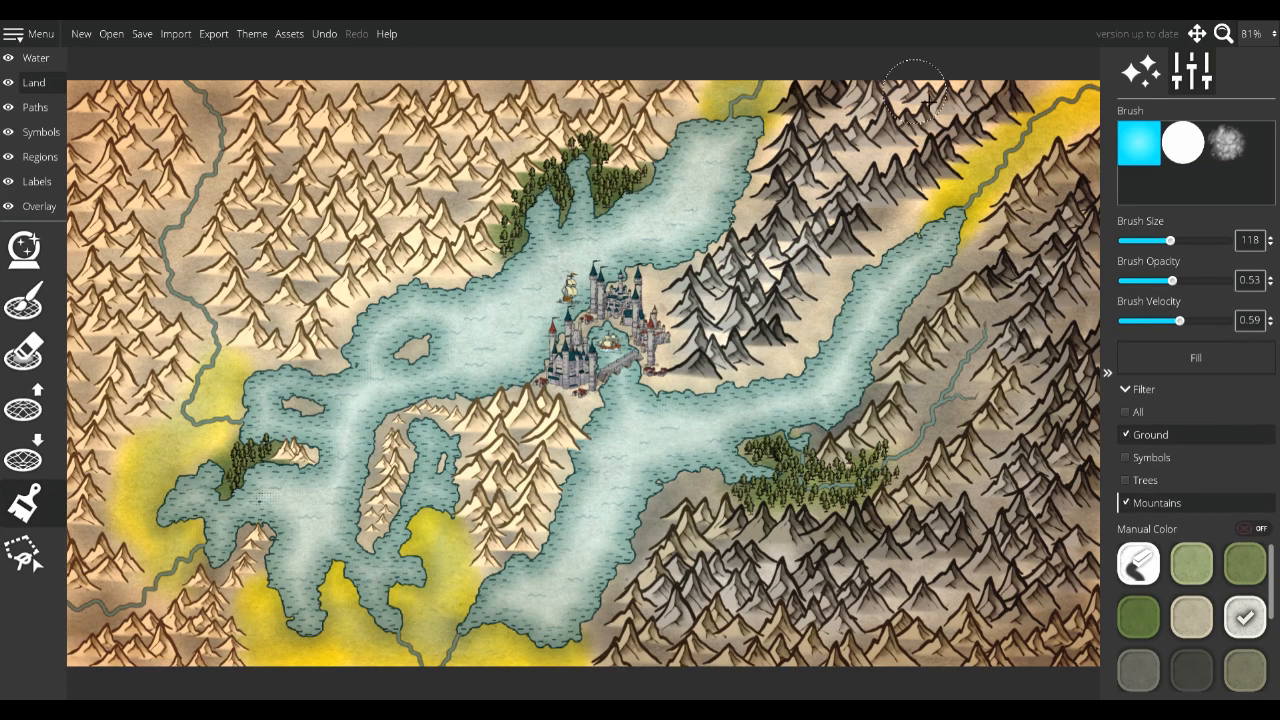
pyautogui.moveTo(980, 298)
pyautogui.mouseDown()
pyautogui.moveTo(852, 453)
pyautogui.moveTo(981, 427)
pyautogui.moveTo(1070, 304)
pyautogui.moveTo(1079, 173)
pyautogui.moveTo(1063, 649)
pyautogui.moveTo(662, 653)
pyautogui.moveTo(942, 569)
pyautogui.moveTo(484, 431)
pyautogui.moveTo(525, 483)
pyautogui.moveTo(537, 423)
pyautogui.moveTo(411, 503)
pyautogui.moveTo(519, 518)
pyautogui.moveTo(519, 441)
pyautogui.moveTo(599, 116)
pyautogui.moveTo(535, 160)
pyautogui.moveTo(439, 272)
pyautogui.moveTo(218, 235)
pyautogui.moveTo(286, 129)
pyautogui.moveTo(336, 238)
pyautogui.moveTo(457, 188)
pyautogui.moveTo(397, 186)
pyautogui.mouseUp()
pyautogui.moveTo(133, 137)
pyautogui.mouseDown()
pyautogui.moveTo(122, 190)
pyautogui.moveTo(151, 258)
pyautogui.moveTo(140, 131)
pyautogui.mouseUp()
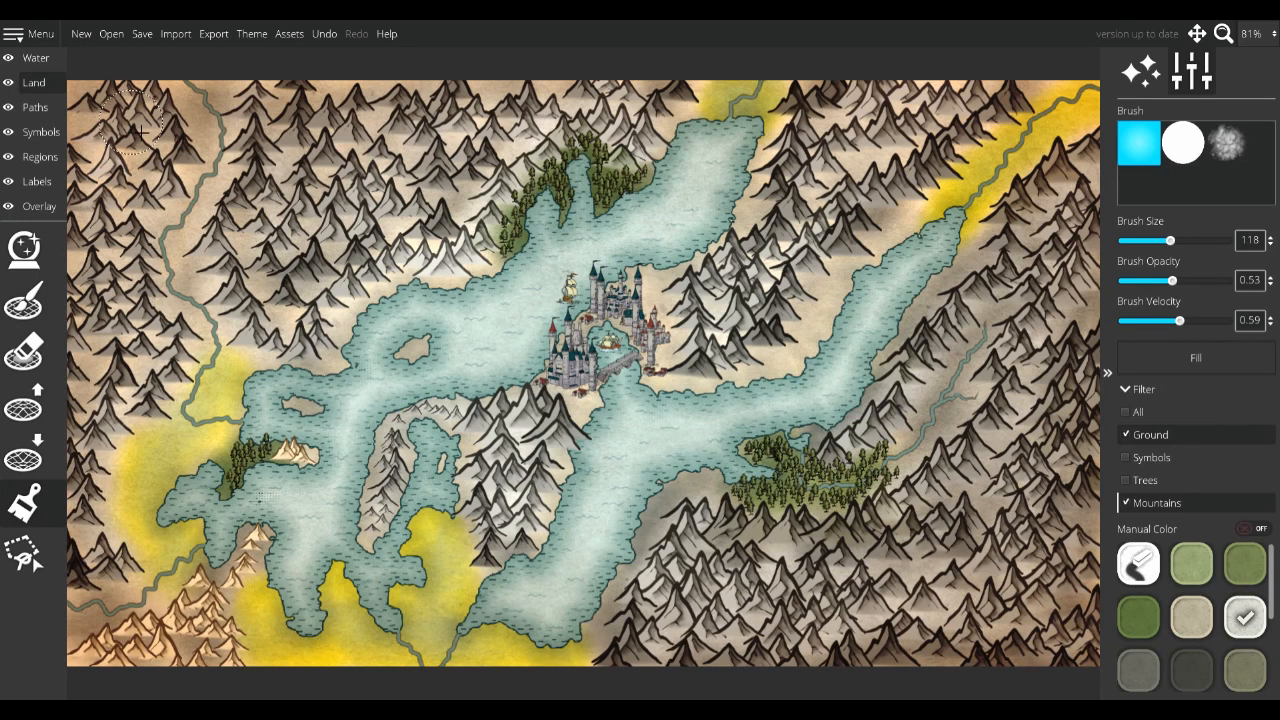
pyautogui.moveTo(495, 425)
pyautogui.mouseDown()
pyautogui.moveTo(290, 455)
pyautogui.moveTo(245, 560)
pyautogui.moveTo(150, 640)
pyautogui.moveTo(163, 130)
pyautogui.mouseUp()
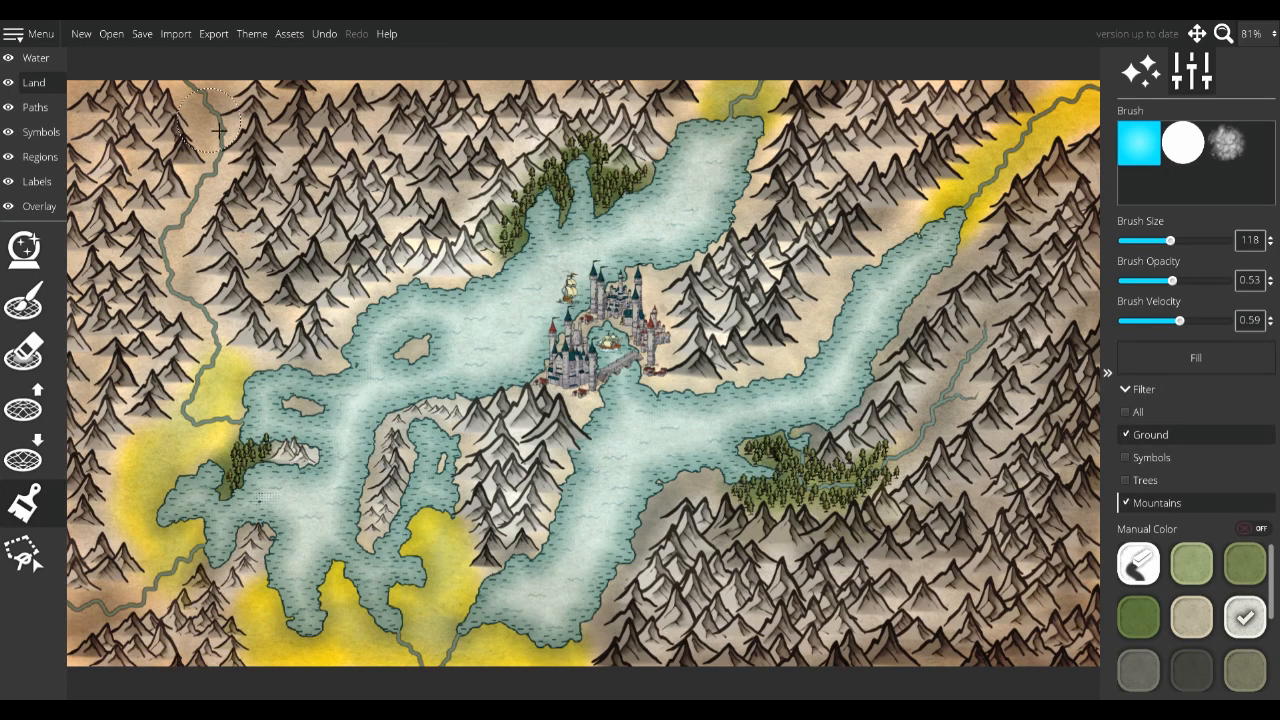
# Paint the land along the western river light green, limiting the brush to the ground
pyautogui.click(1191, 563)
pyautogui.moveTo(214, 320)
pyautogui.mouseDown()
pyautogui.moveTo(196, 273)
pyautogui.moveTo(259, 341)
pyautogui.moveTo(190, 212)
pyautogui.moveTo(198, 92)
pyautogui.moveTo(218, 144)
pyautogui.moveTo(228, 343)
pyautogui.moveTo(185, 226)
pyautogui.mouseUp()
pyautogui.click(1126, 503)
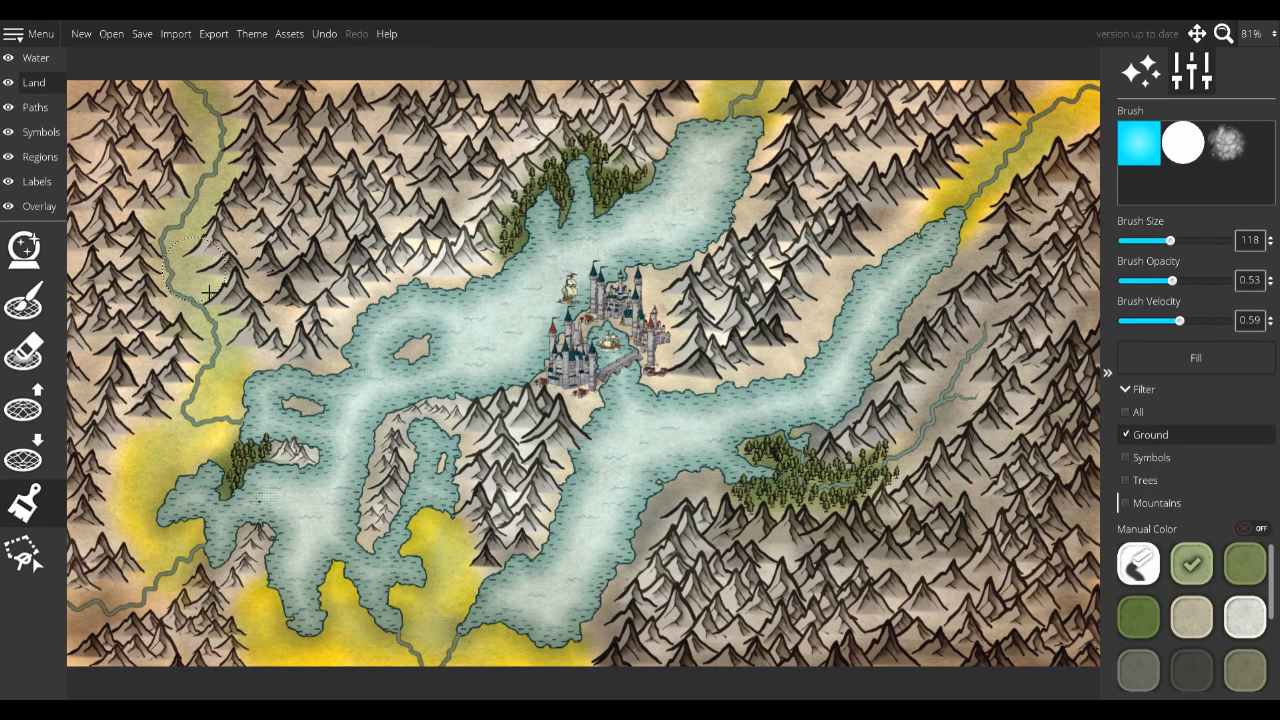
# Paint the ground along the coasts light green and shade the ground of the northern and western ranges gray at brush size 118
pyautogui.moveTo(209, 292)
pyautogui.mouseDown()
pyautogui.moveTo(372, 302)
pyautogui.moveTo(455, 291)
pyautogui.moveTo(415, 429)
pyautogui.moveTo(327, 457)
pyautogui.moveTo(256, 543)
pyautogui.moveTo(86, 624)
pyautogui.moveTo(88, 644)
pyautogui.moveTo(160, 620)
pyautogui.moveTo(134, 494)
pyautogui.mouseUp()
pyautogui.moveTo(706, 400)
pyautogui.mouseDown()
pyautogui.moveTo(668, 395)
pyautogui.moveTo(809, 370)
pyautogui.moveTo(736, 498)
pyautogui.moveTo(670, 508)
pyautogui.moveTo(620, 612)
pyautogui.mouseUp()
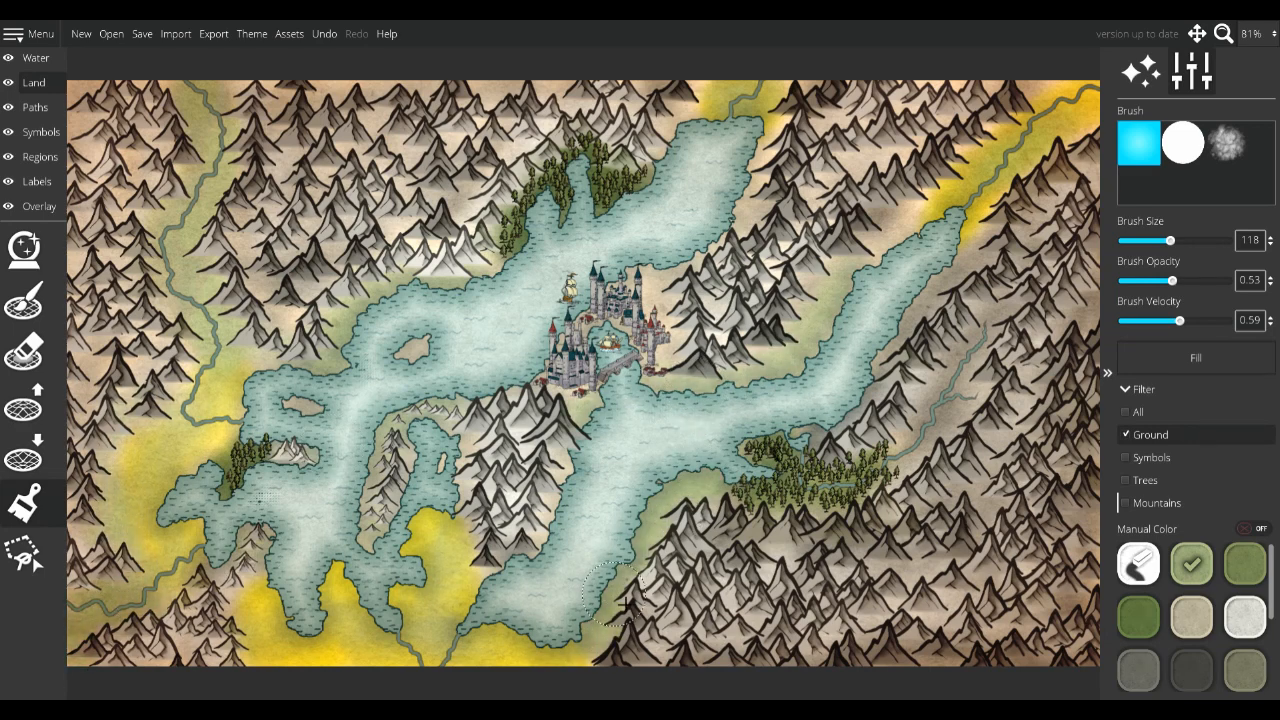
pyautogui.moveTo(809, 425)
pyautogui.mouseDown()
pyautogui.moveTo(908, 240)
pyautogui.moveTo(905, 345)
pyautogui.mouseUp()
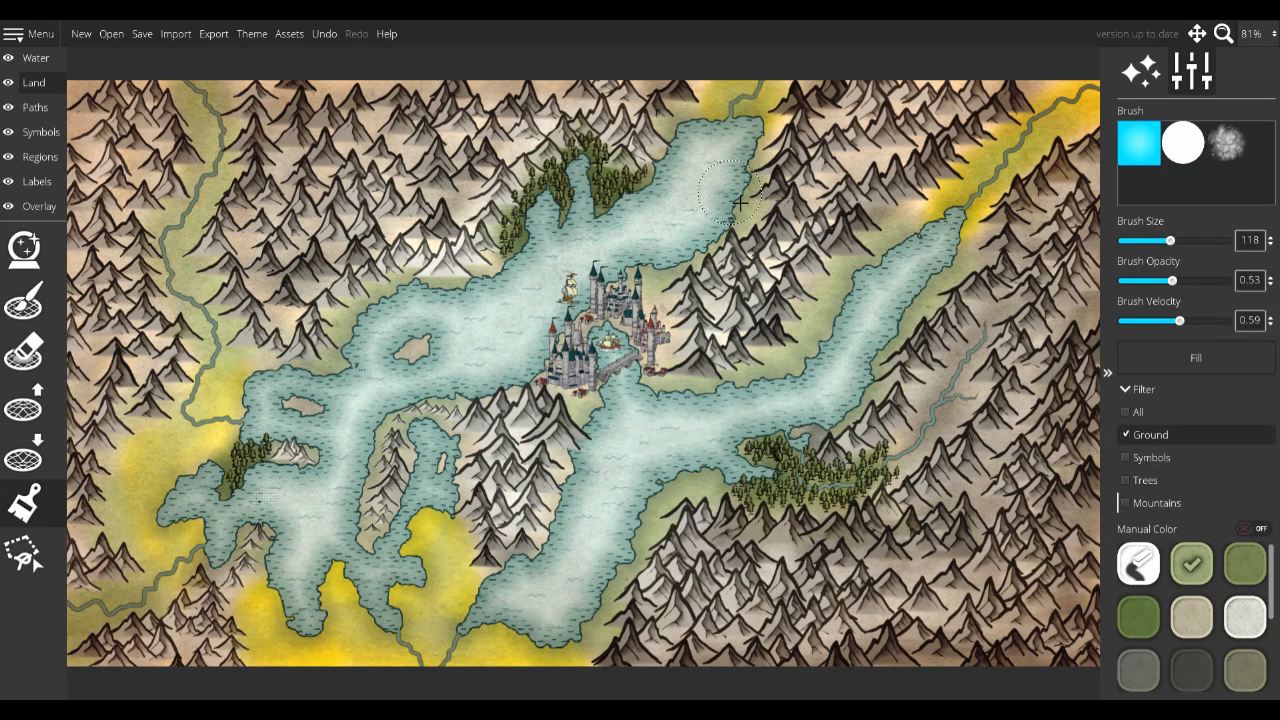
pyautogui.click(1138, 670)
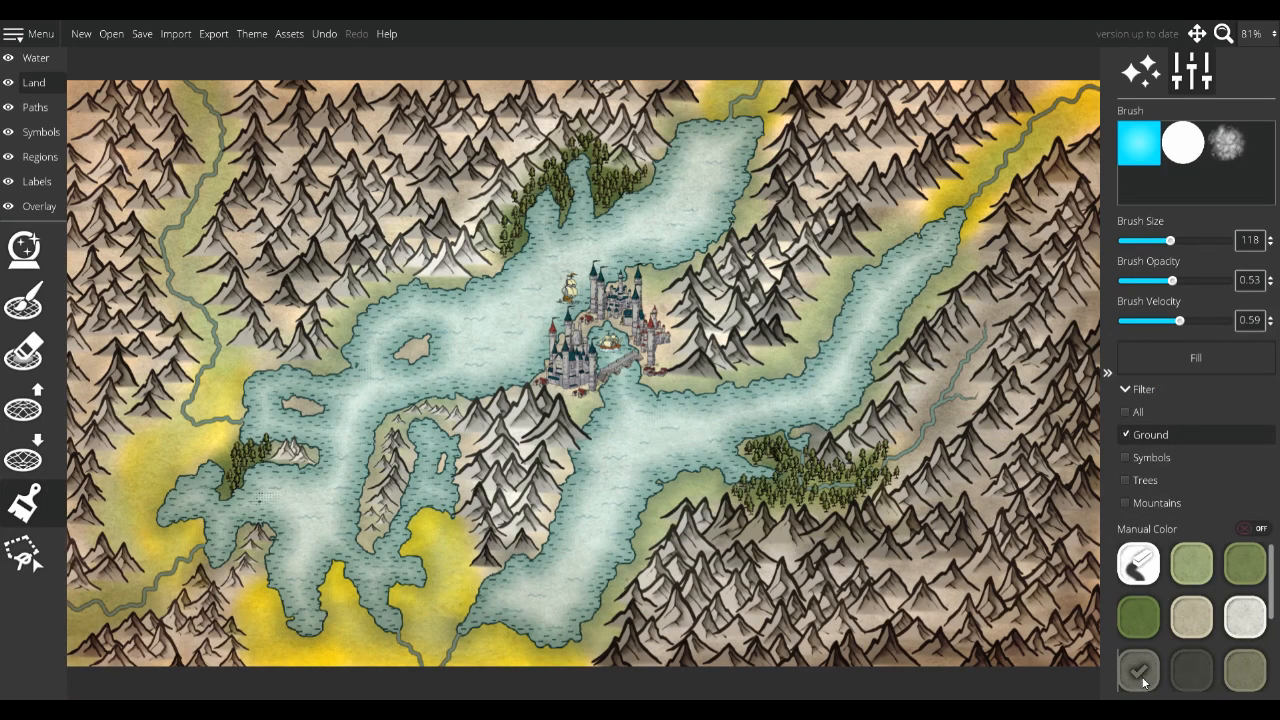
pyautogui.moveTo(416, 248)
pyautogui.mouseDown()
pyautogui.moveTo(370, 98)
pyautogui.moveTo(400, 130)
pyautogui.moveTo(470, 135)
pyautogui.moveTo(566, 112)
pyautogui.moveTo(150, 165)
pyautogui.moveTo(130, 390)
pyautogui.moveTo(85, 540)
pyautogui.moveTo(266, 628)
pyautogui.mouseUp()
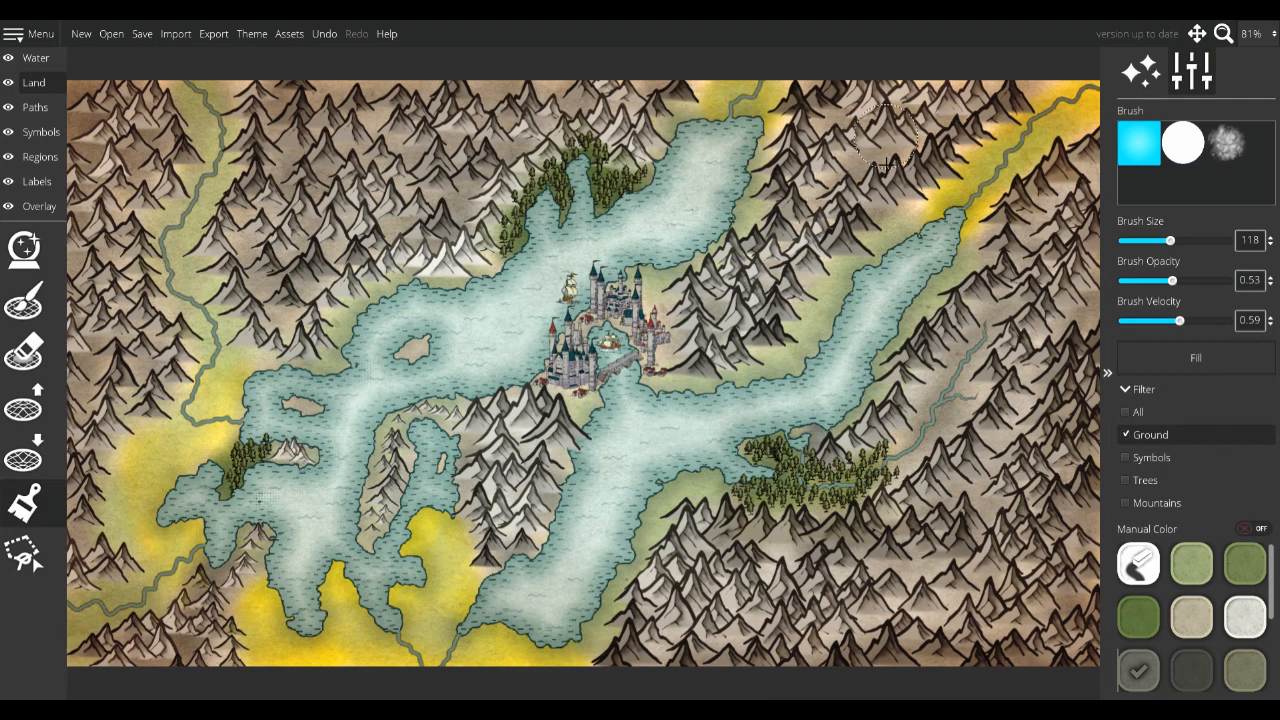
# Add a curved City label reading Ostborough in size 40 brown text, arched over the castle city
pyautogui.click(37, 183)
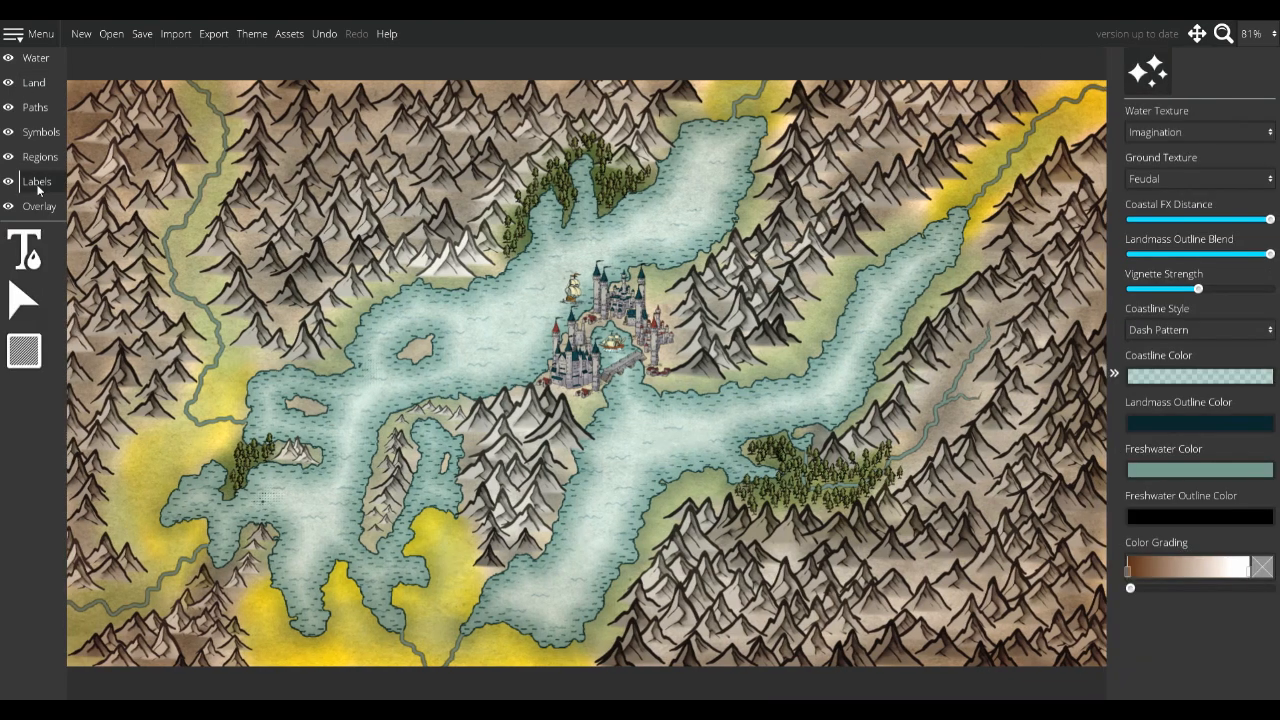
pyautogui.click(27, 255)
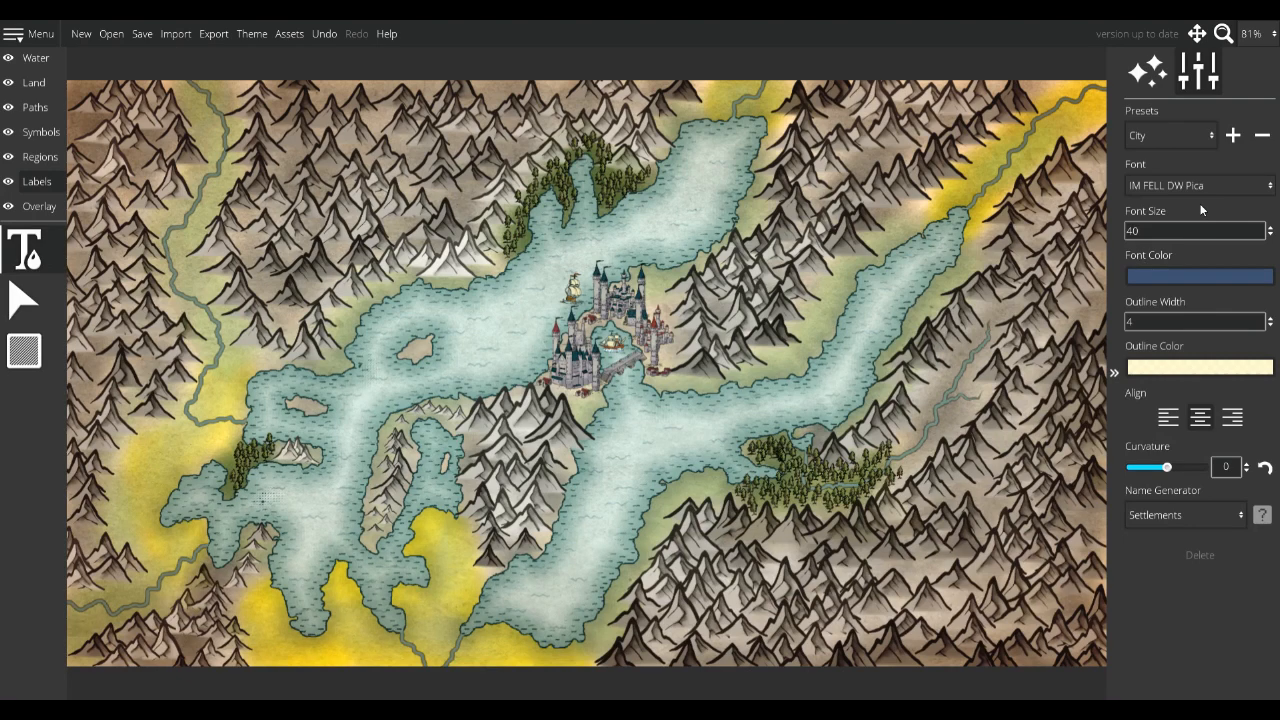
pyautogui.click(1211, 141)
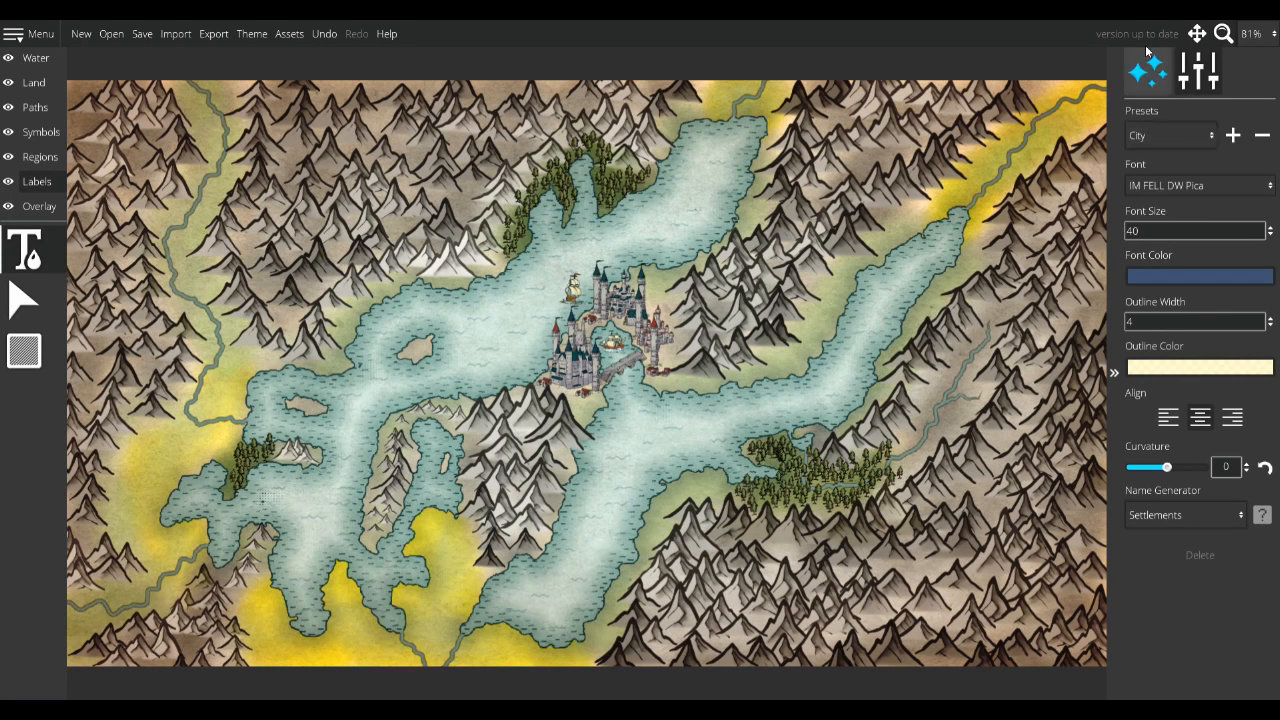
pyautogui.click(1208, 138)
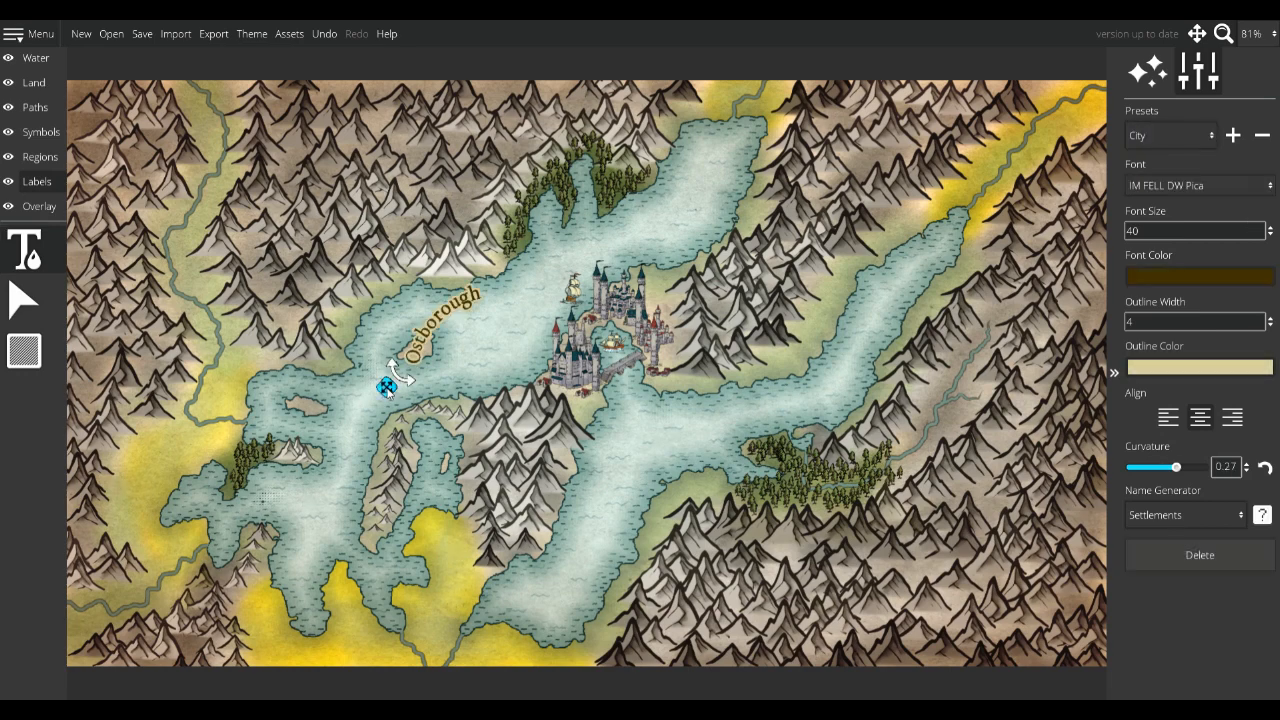
pyautogui.moveTo(388, 392); pyautogui.dragTo(494, 363)
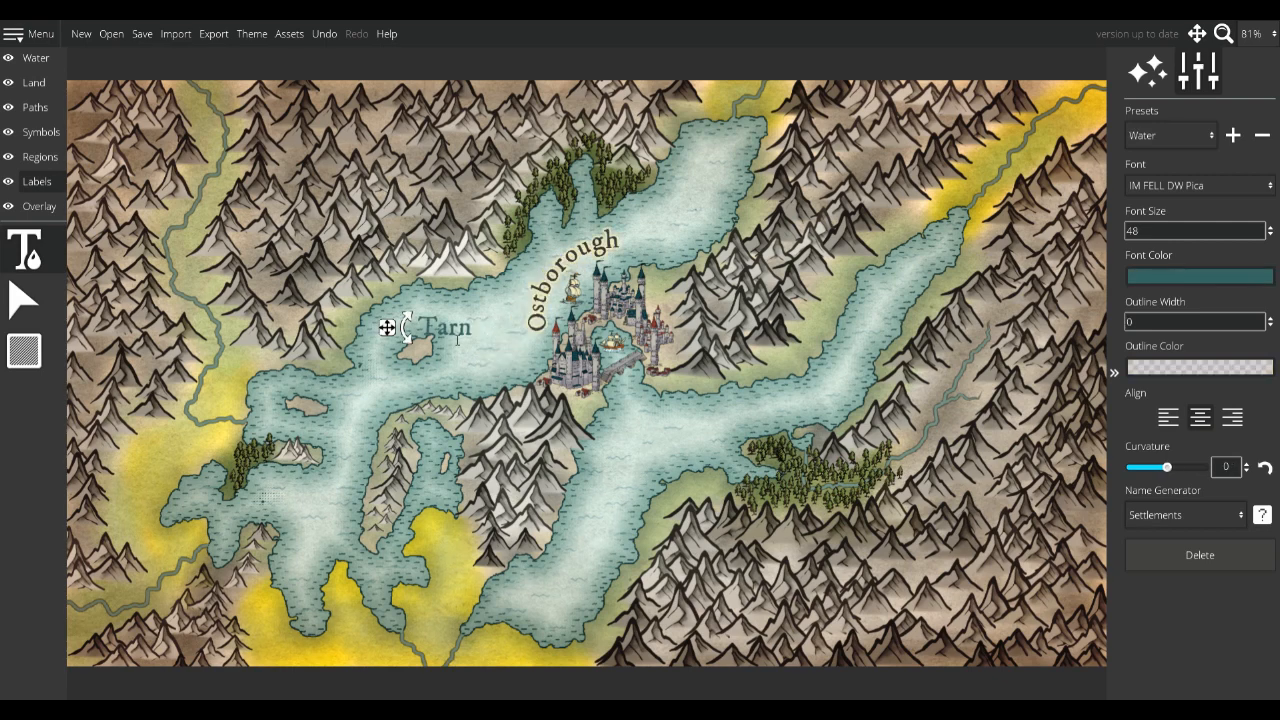
# Label the western lake Tarn Wanaka and the eastern lake Tarn Hawea with the Water preset at size 36
pyautogui.write('Wanaka')
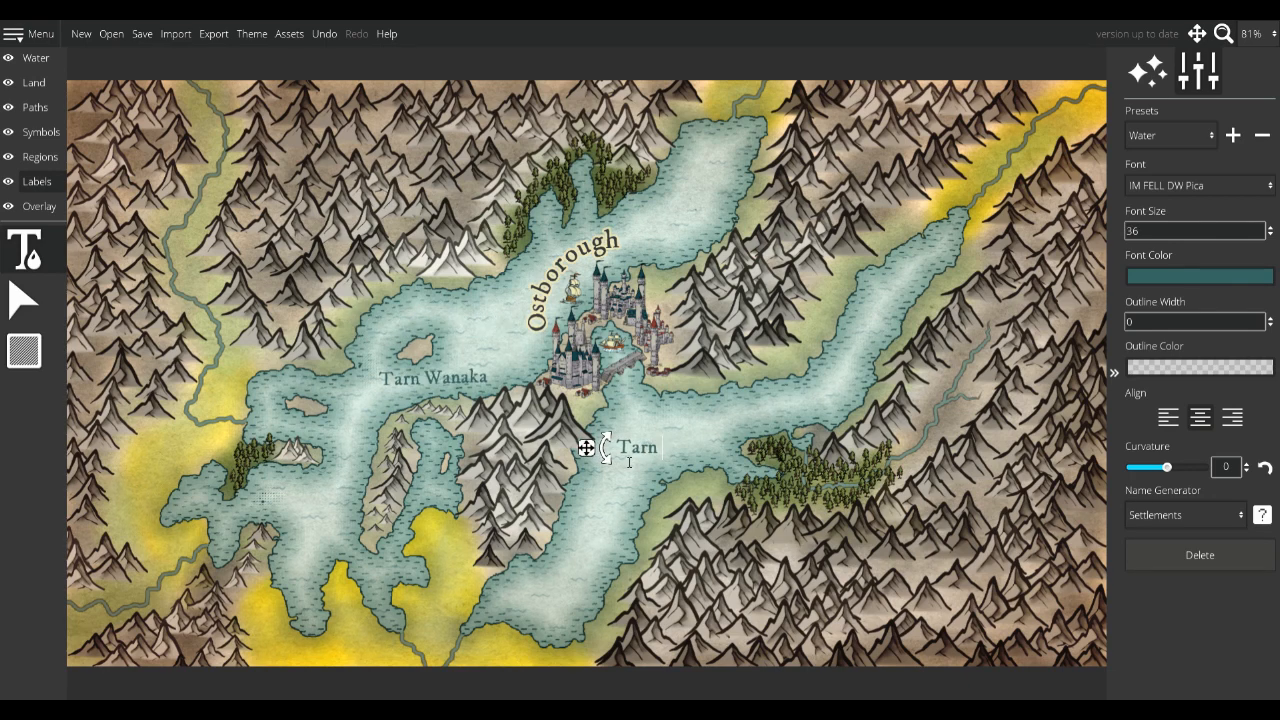
pyautogui.write('Hawea')
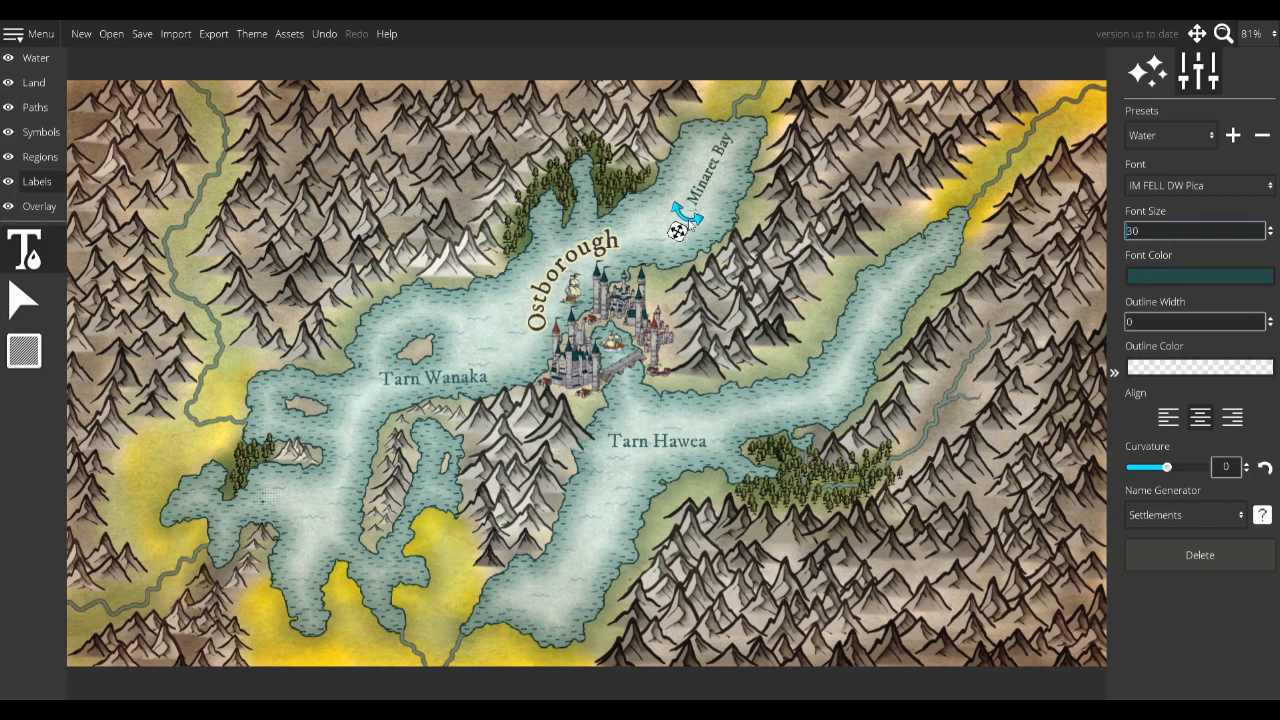
# Place size 30 labels: Minaret Bay along the northern inlet, Hunter Valley over the eastern forest, and Glendhu Bay on the southwestern bay
pyautogui.moveTo(678, 231); pyautogui.dragTo(640, 229)
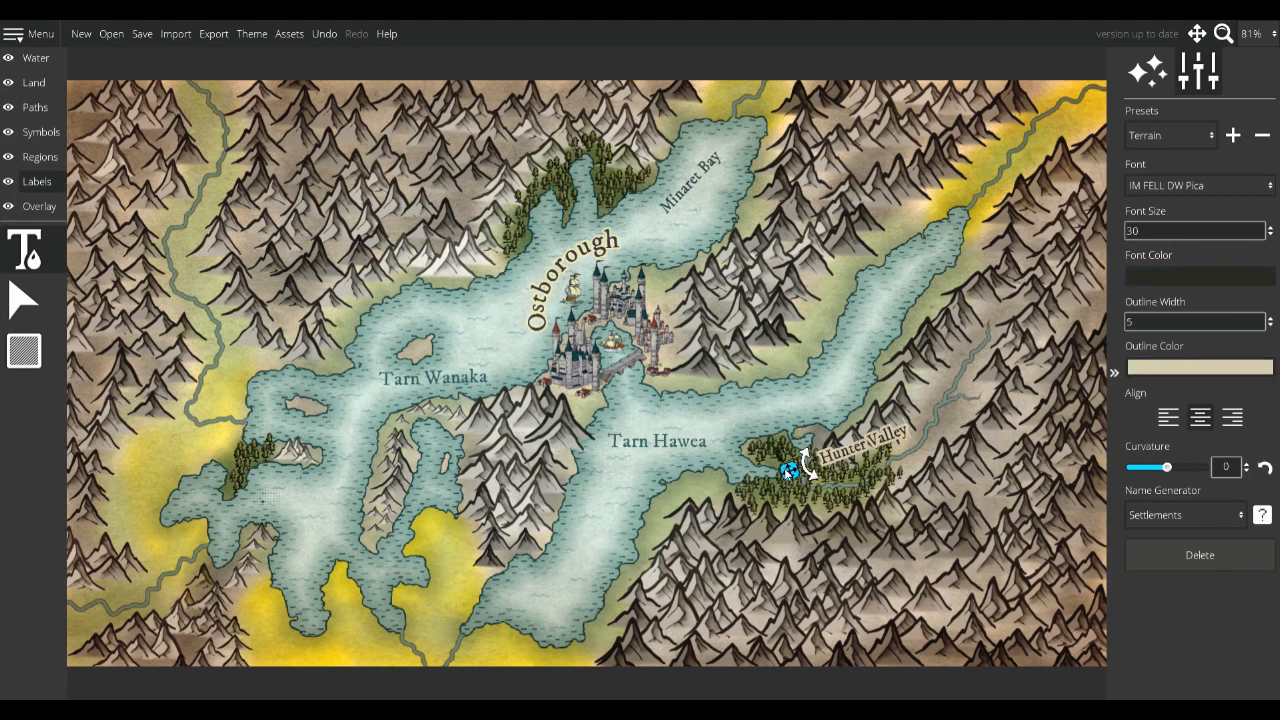
pyautogui.moveTo(808, 462); pyautogui.dragTo(806, 471)
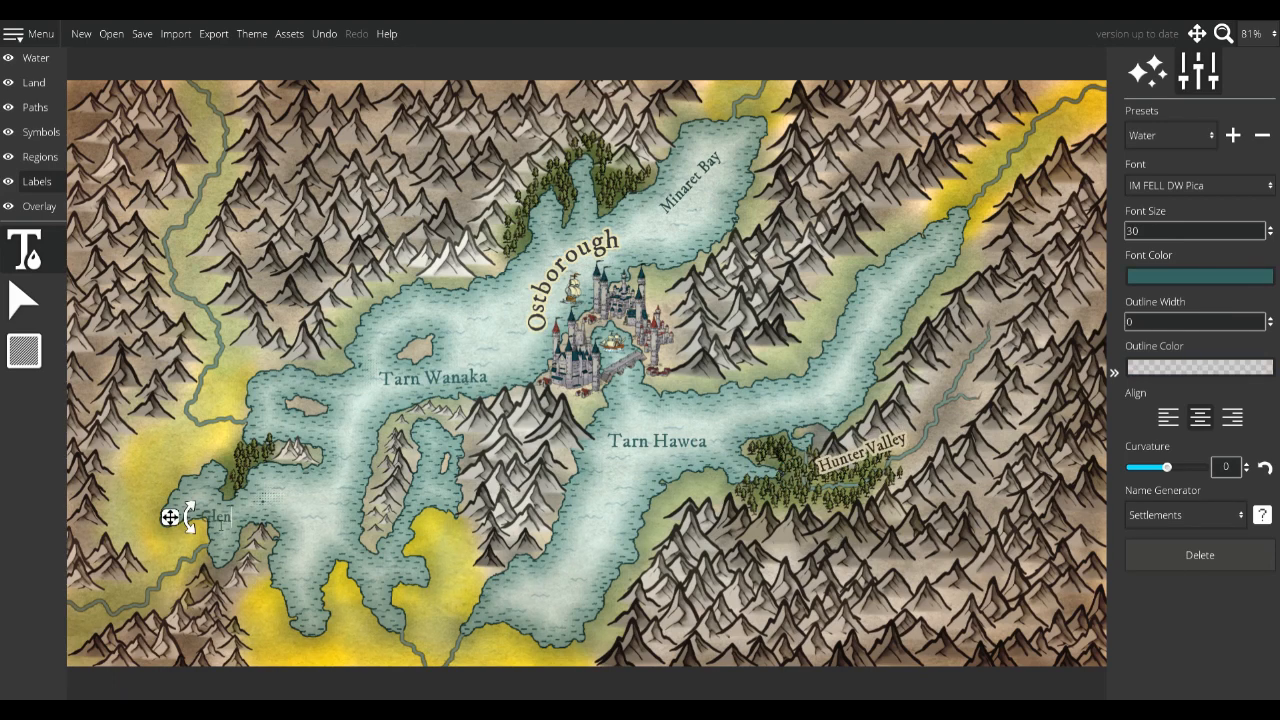
pyautogui.moveTo(171, 514); pyautogui.dragTo(144, 517)
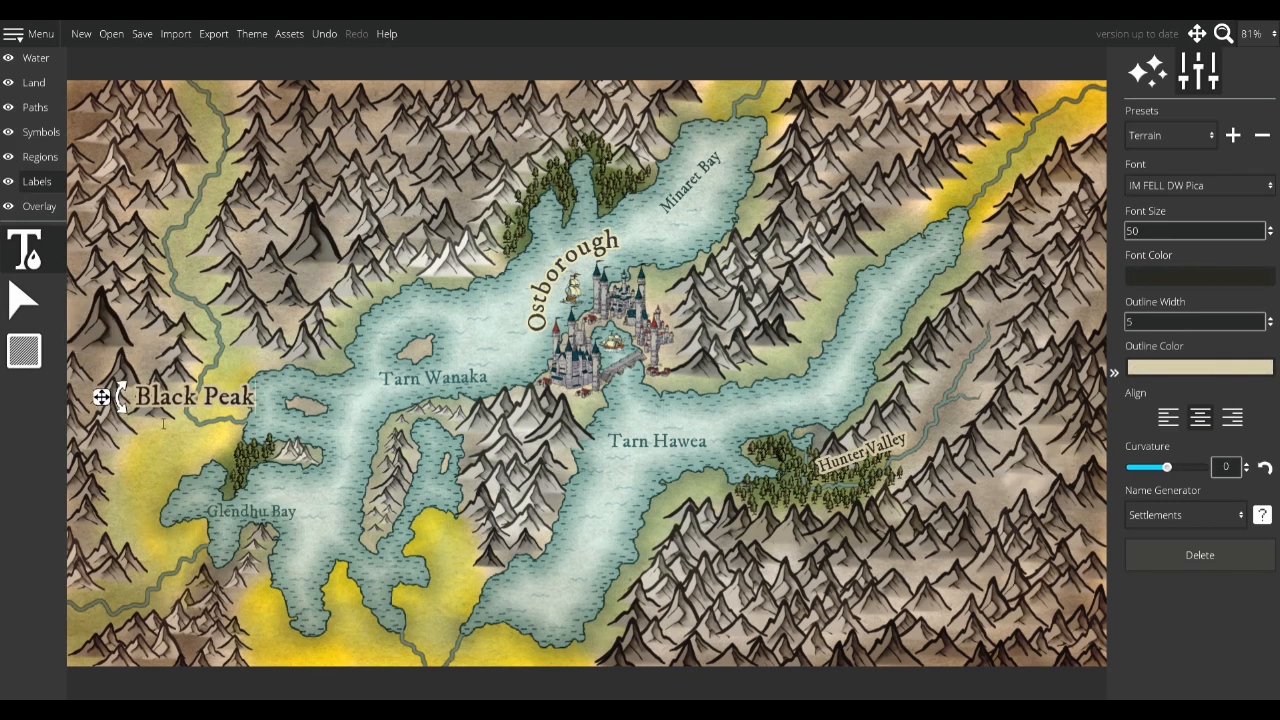
# Label the peaks Black Peak, Mount Alta and Mount Otago in arched Terrain text at size 50, with curvature 0.35 for the two mounts
pyautogui.write('Alta')
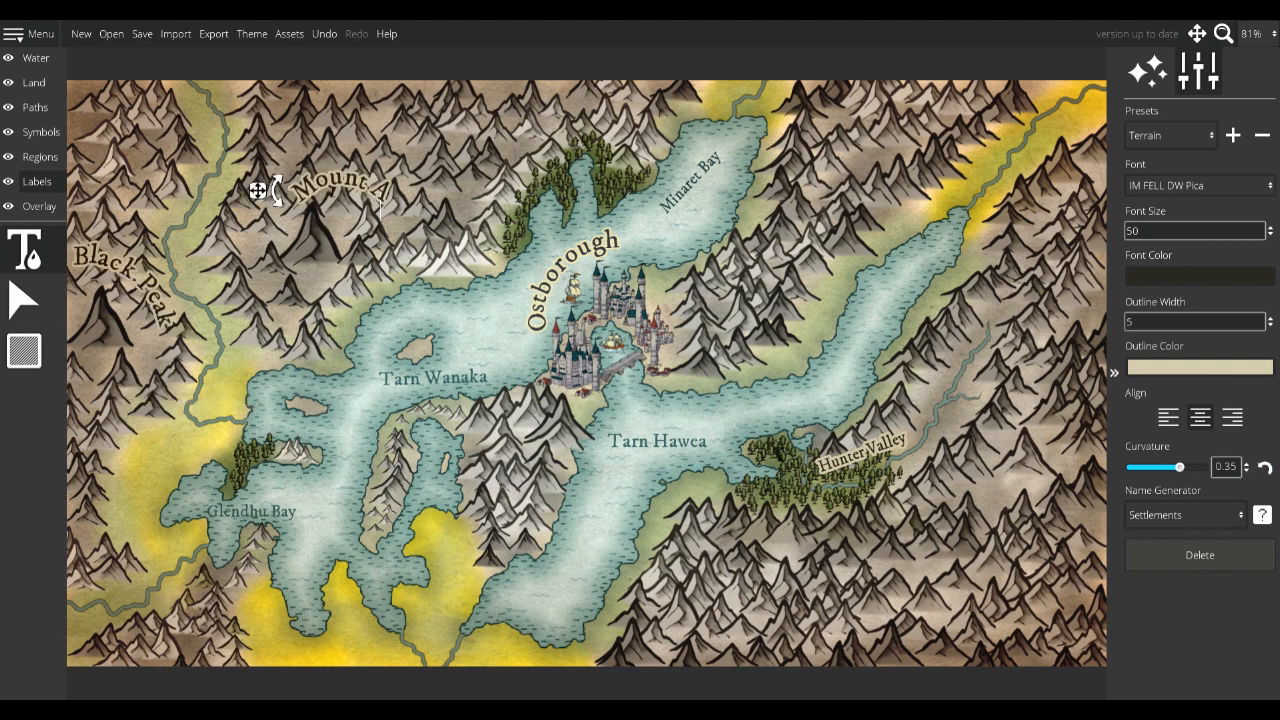
pyautogui.click(895, 415)
pyautogui.write('Mou')
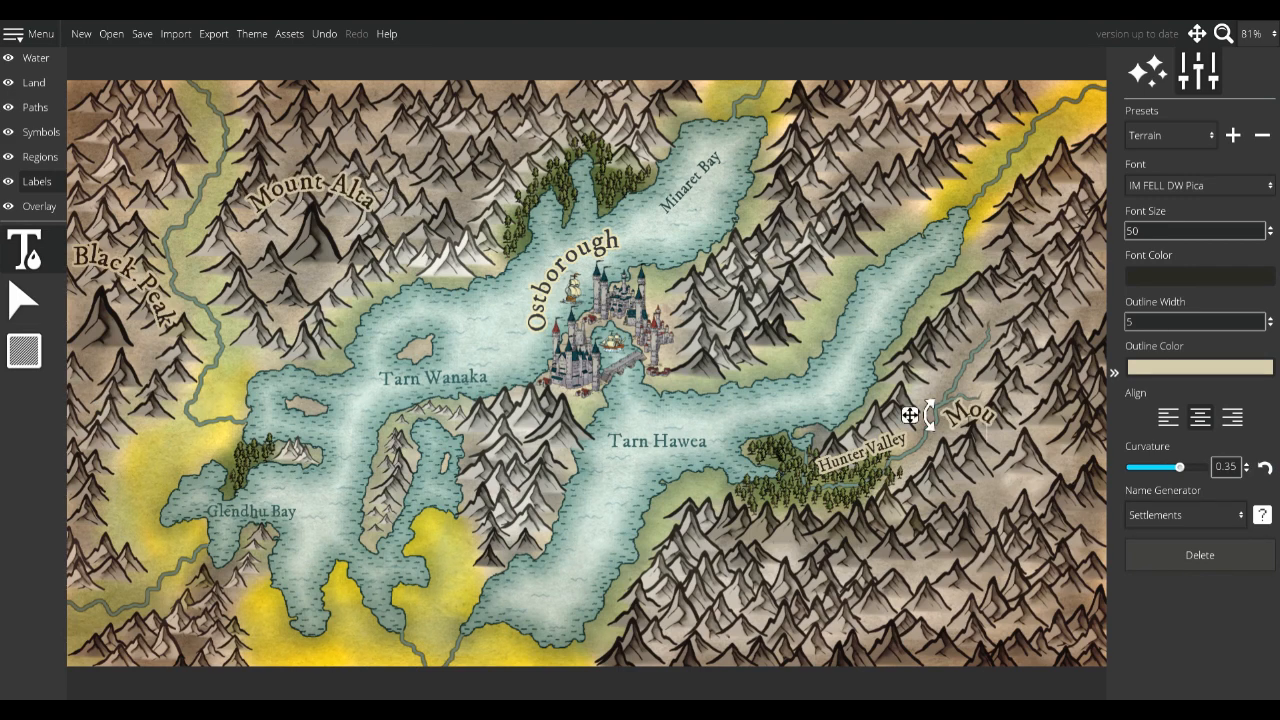
pyautogui.write('nt Atago')
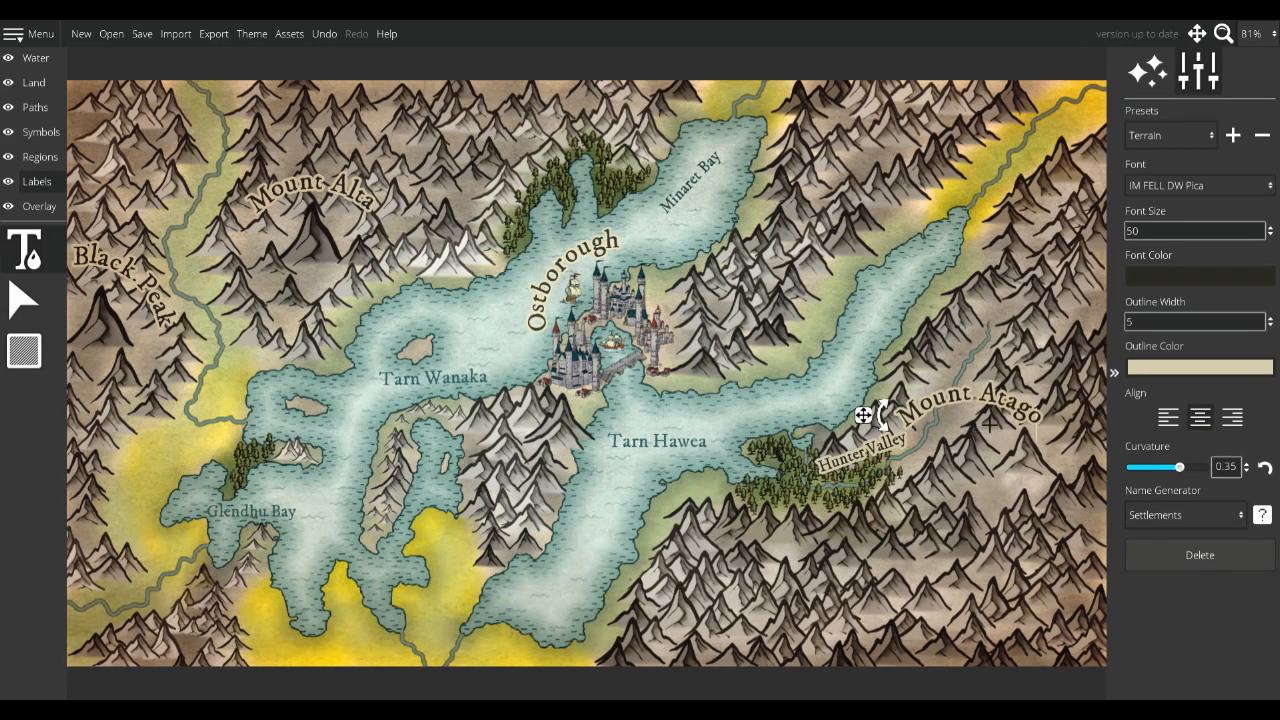
pyautogui.press('BackSpace')
pyautogui.press('BackSpace')
pyautogui.press('BackSpace')
pyautogui.press('BackSpace')
pyautogui.press('BackSpace')
pyautogui.press('BackSpace')
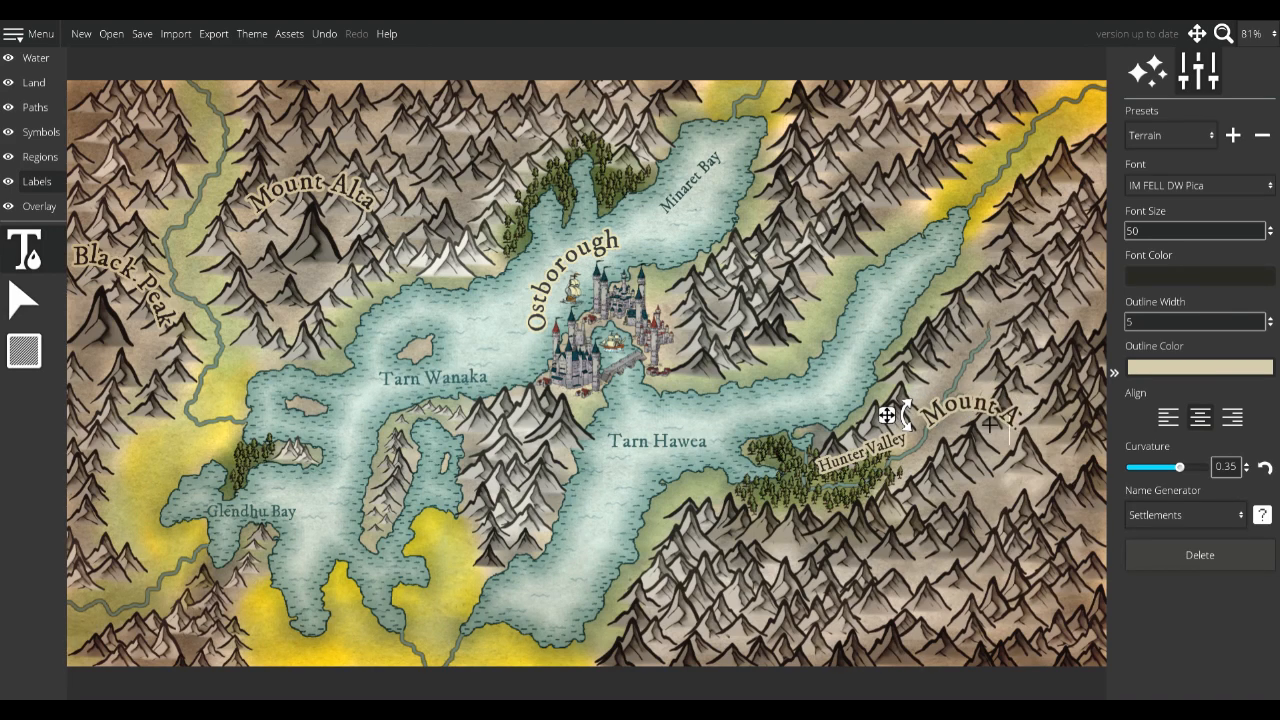
pyautogui.write('Otago')
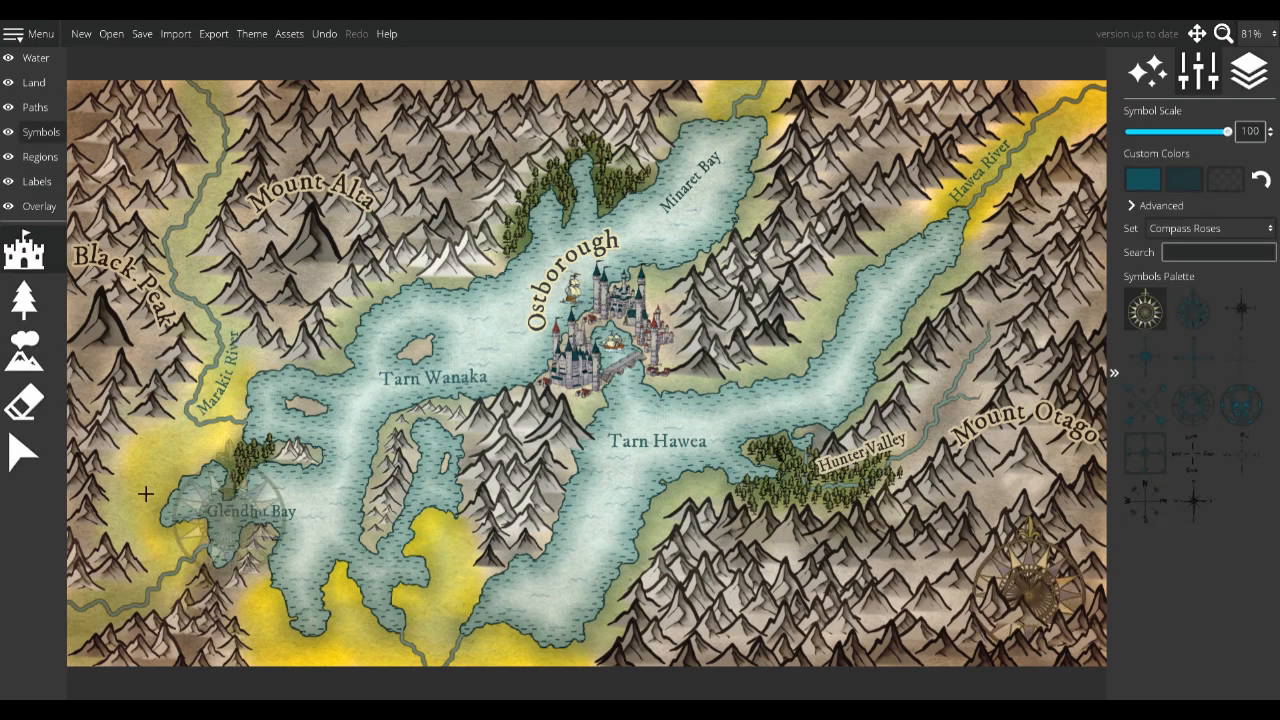
# Erase the mountains and buried compass from the southeastern corner at eraser size 64 and place the sun-style compass rose there at scale 100
pyautogui.click(36, 403)
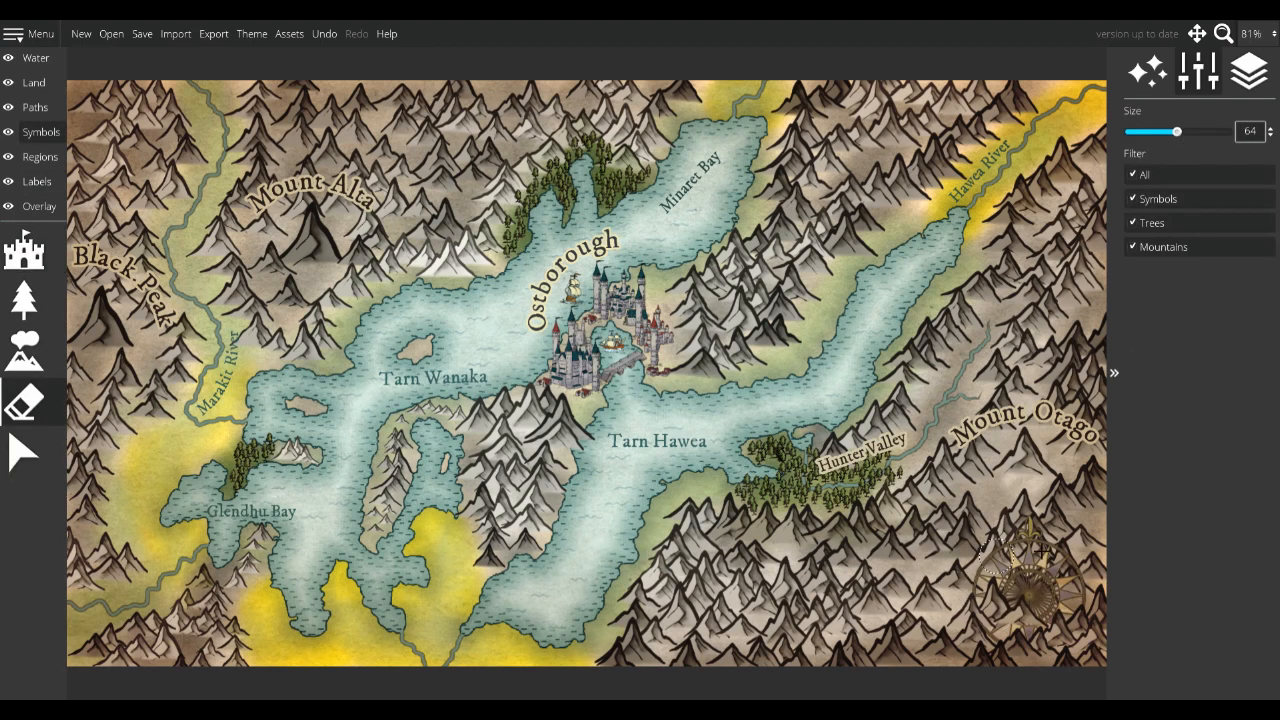
pyautogui.moveTo(1000, 632)
pyautogui.mouseDown()
pyautogui.moveTo(1097, 623)
pyautogui.moveTo(1057, 600)
pyautogui.moveTo(1083, 611)
pyautogui.mouseUp()
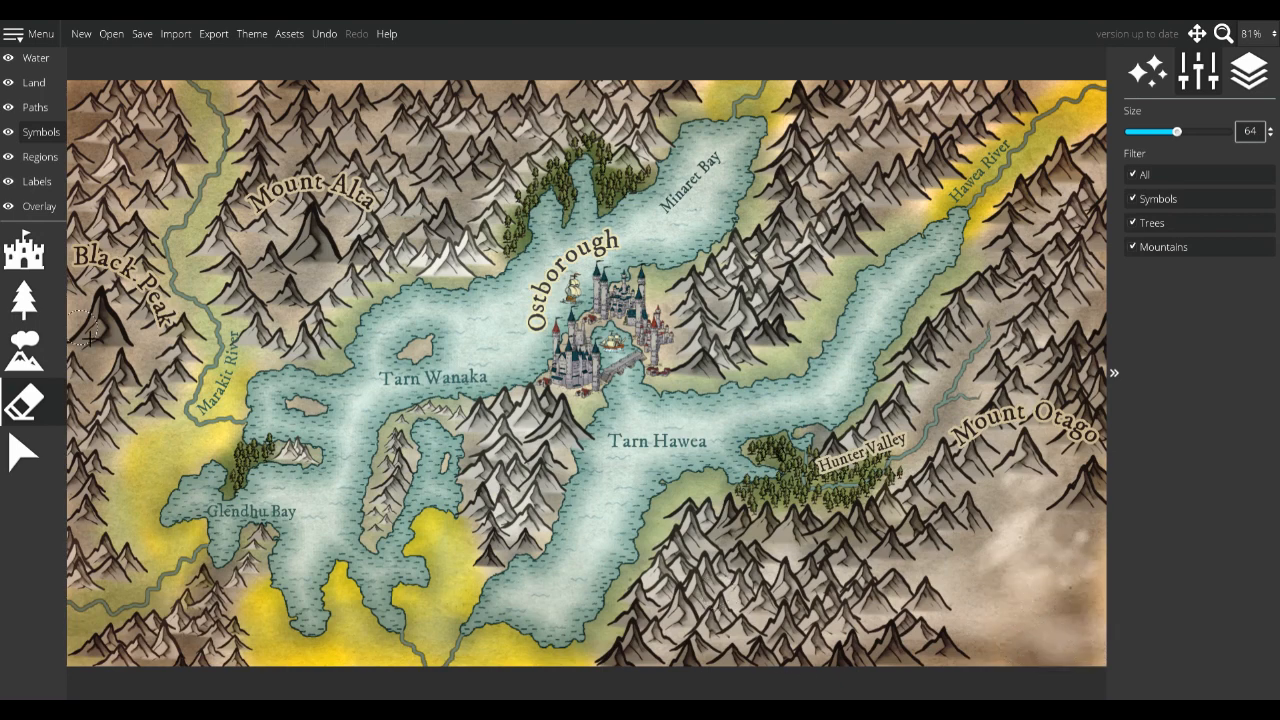
pyautogui.click(24, 252)
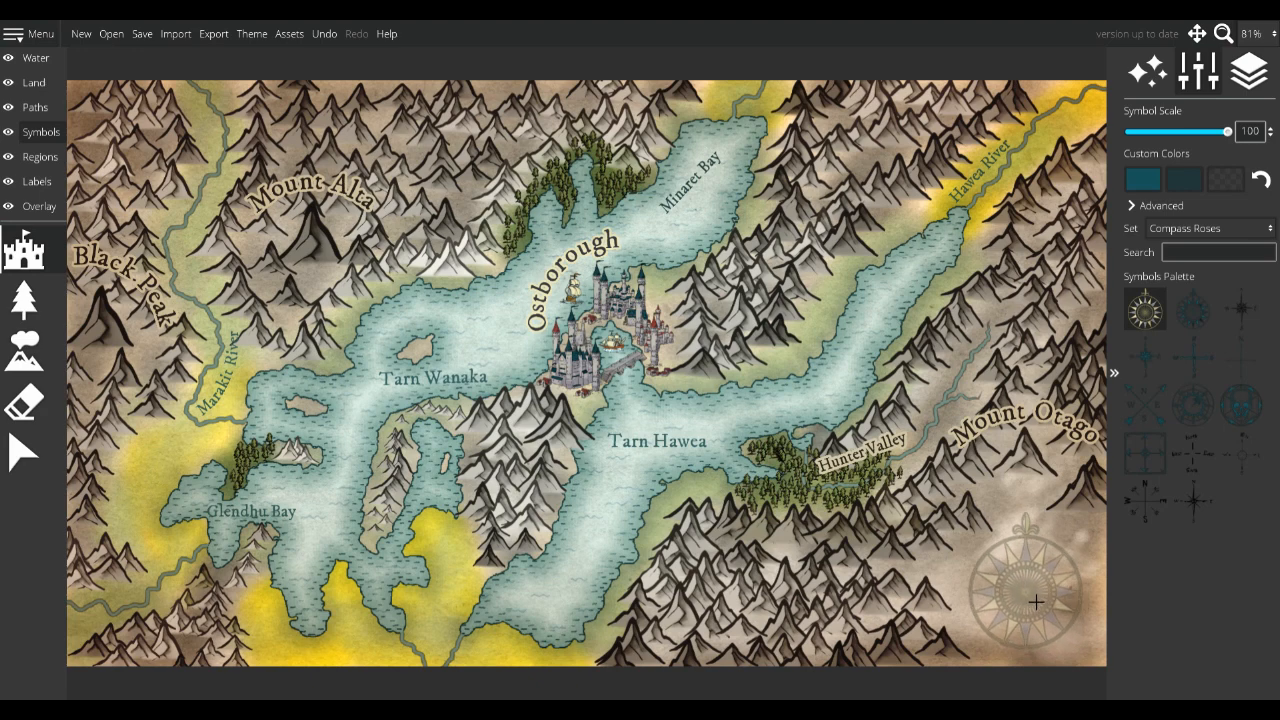
pyautogui.click(1032, 602)
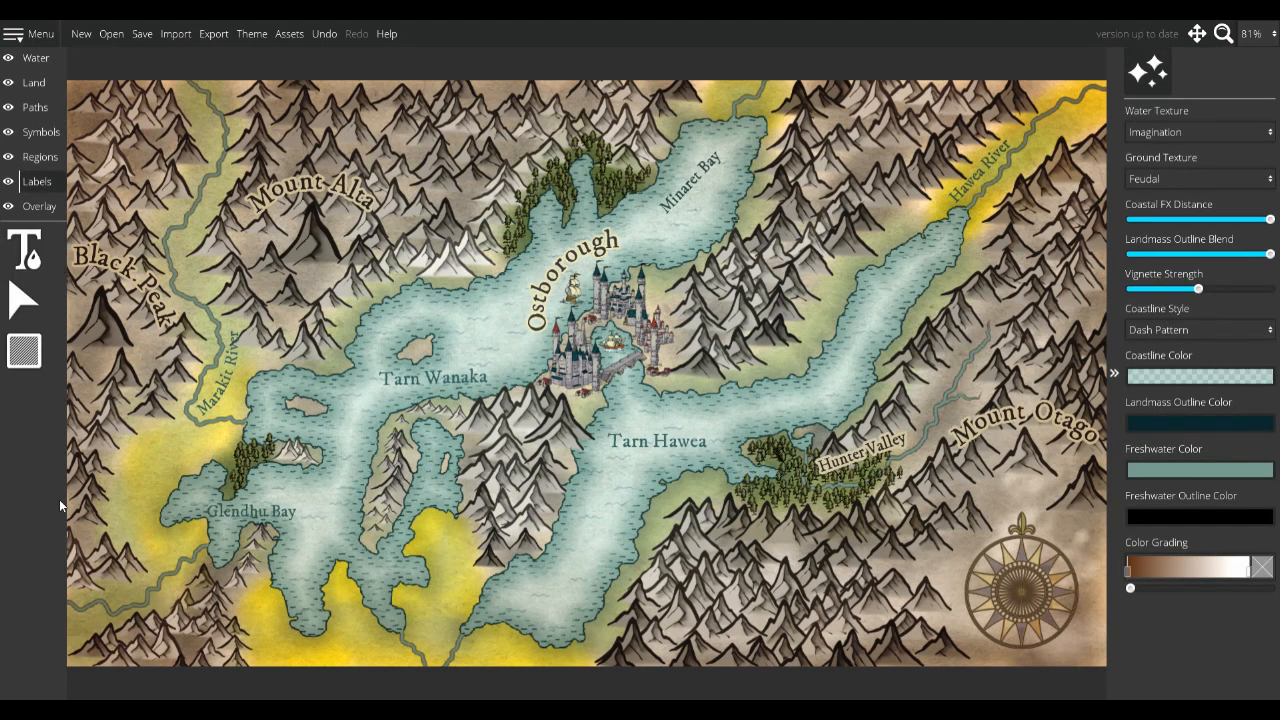